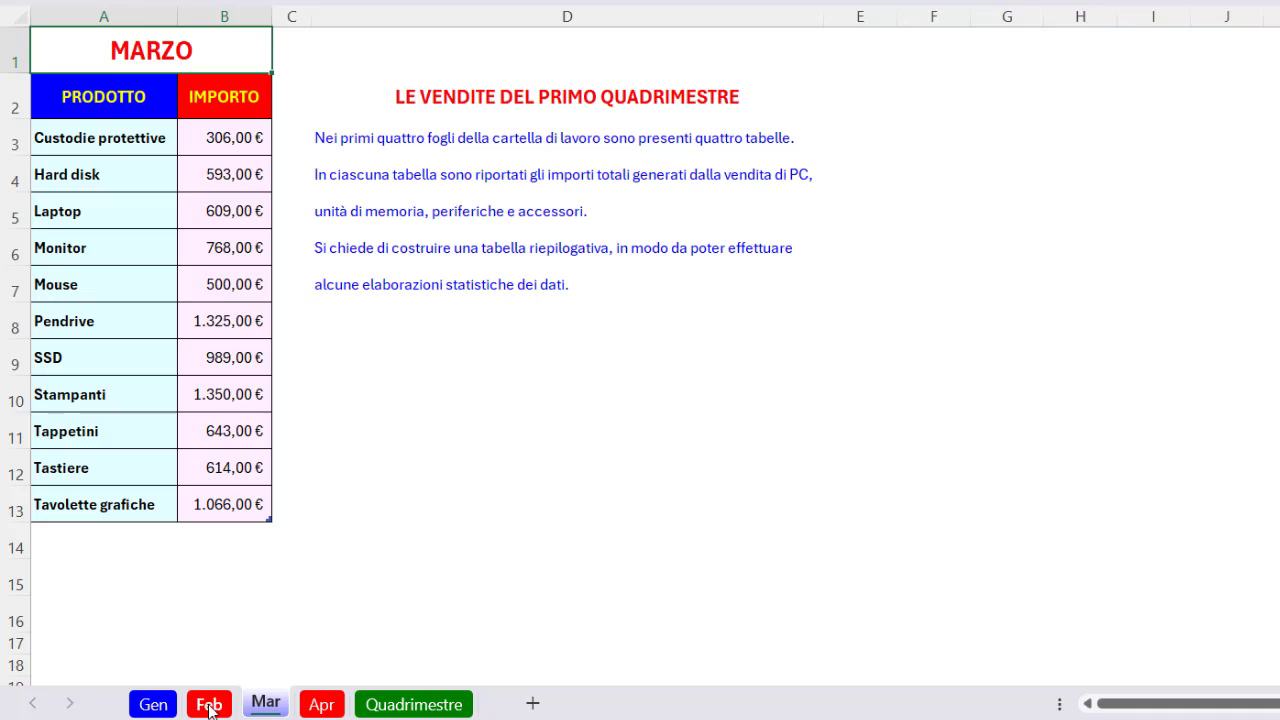
Step: Examine the monthly sales tables on the Gen, Feb, Mar and Apr sheets and the combined table on the Quadrimestre sheet
{"action": "left_click", "coordinate": [210, 704]}
{"action": "left_click", "coordinate": [155, 704]}
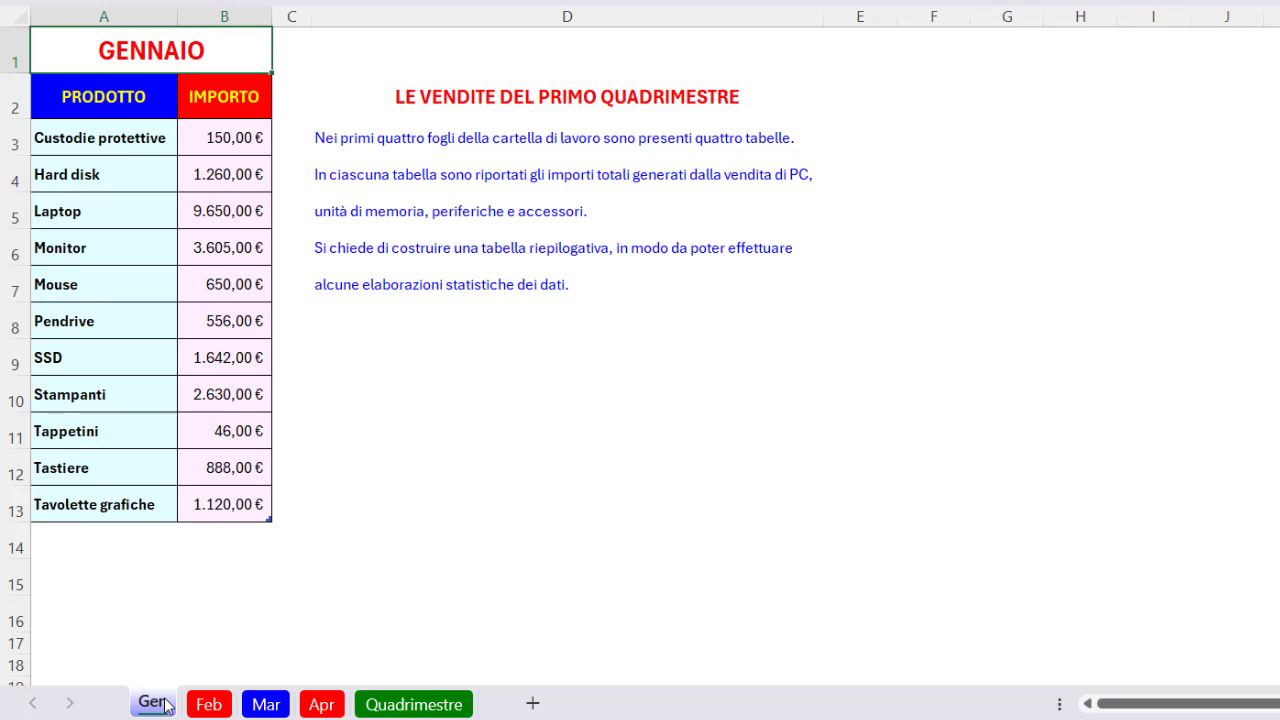
{"action": "left_click", "coordinate": [376, 700]}
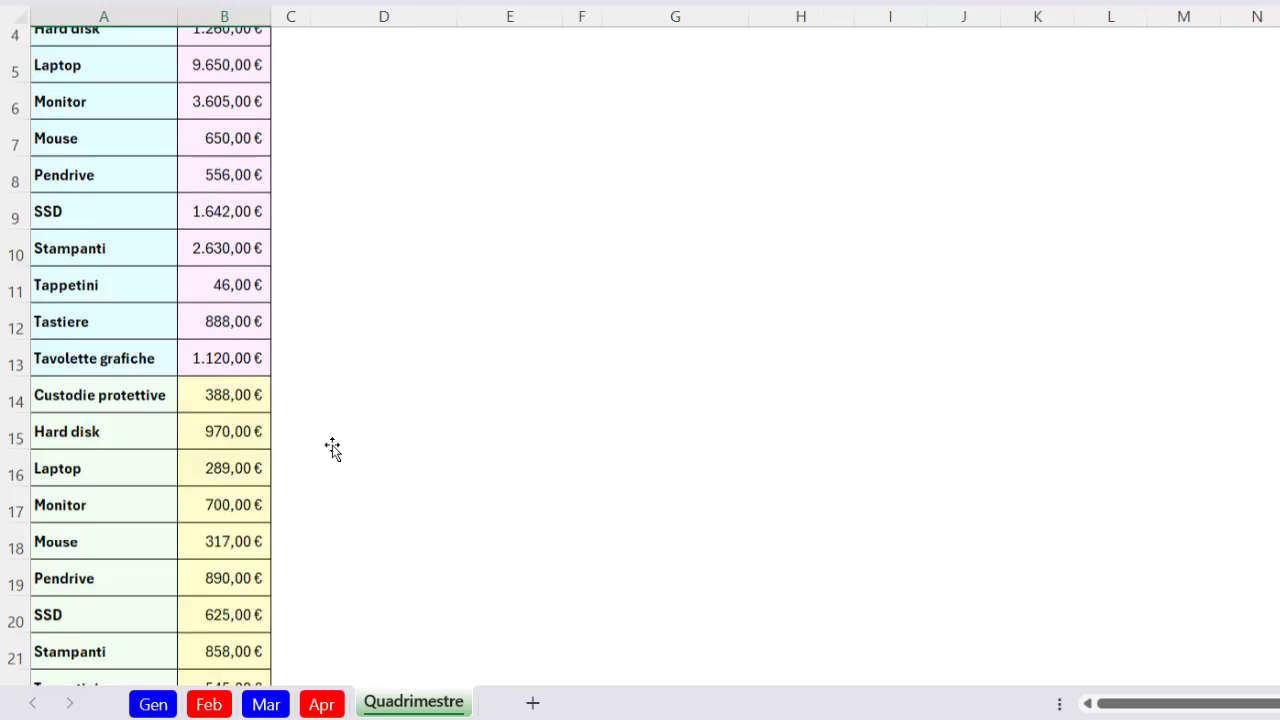
{"action": "scroll", "coordinate": [332, 449], "scroll_direction": "down", "scroll_amount": 7}
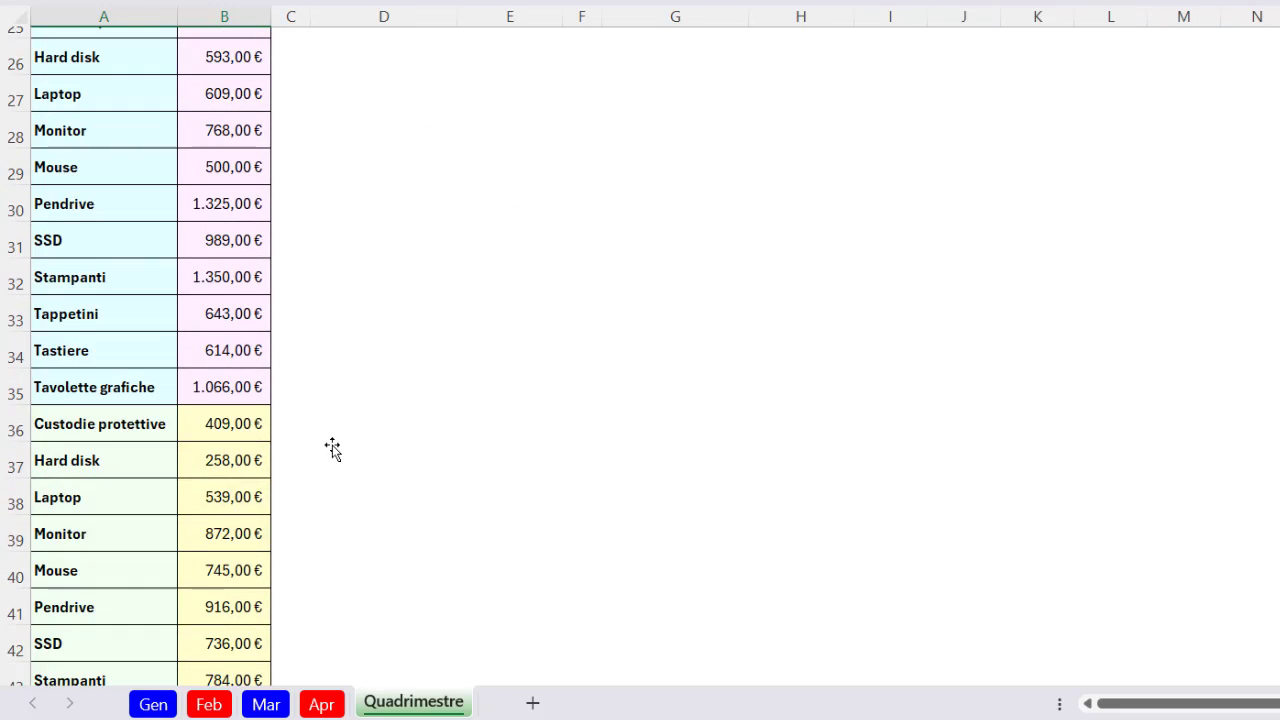
{"action": "scroll", "coordinate": [332, 449], "scroll_direction": "down", "scroll_amount": 2}
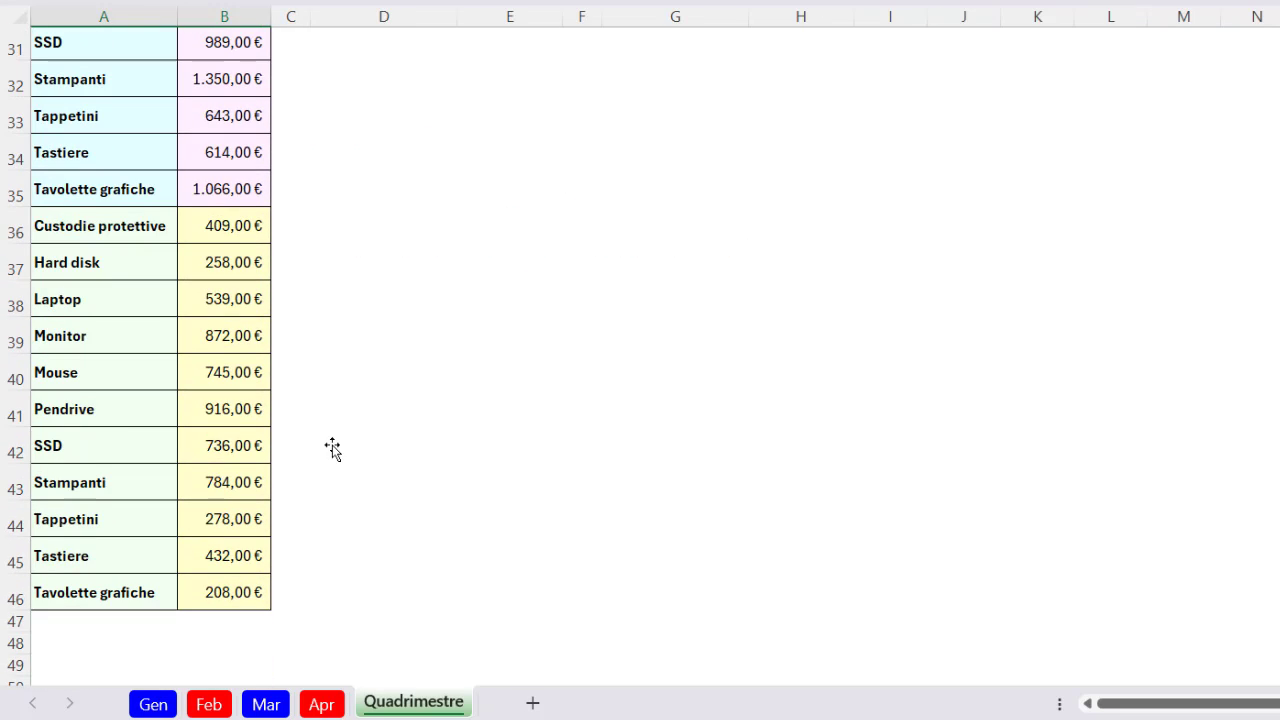
{"action": "scroll", "coordinate": [332, 449], "scroll_direction": "up", "scroll_amount": 3}
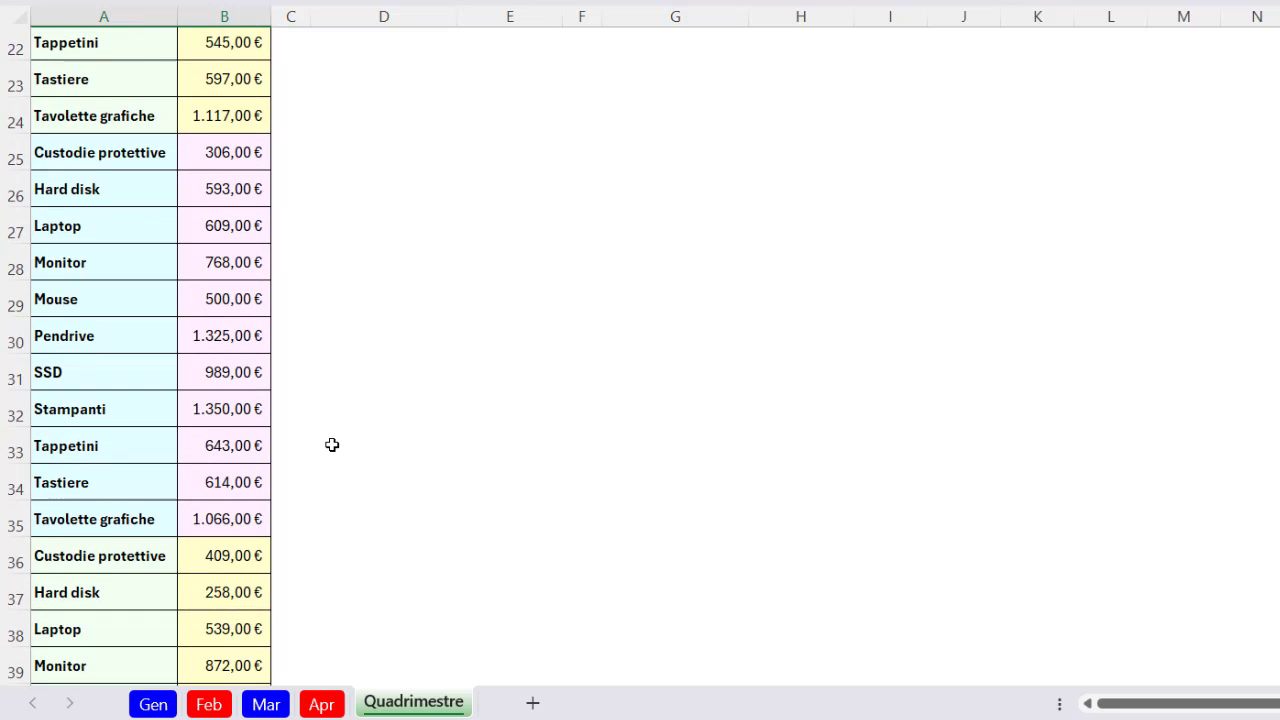
{"action": "scroll", "coordinate": [332, 445], "scroll_direction": "up", "scroll_amount": 7}
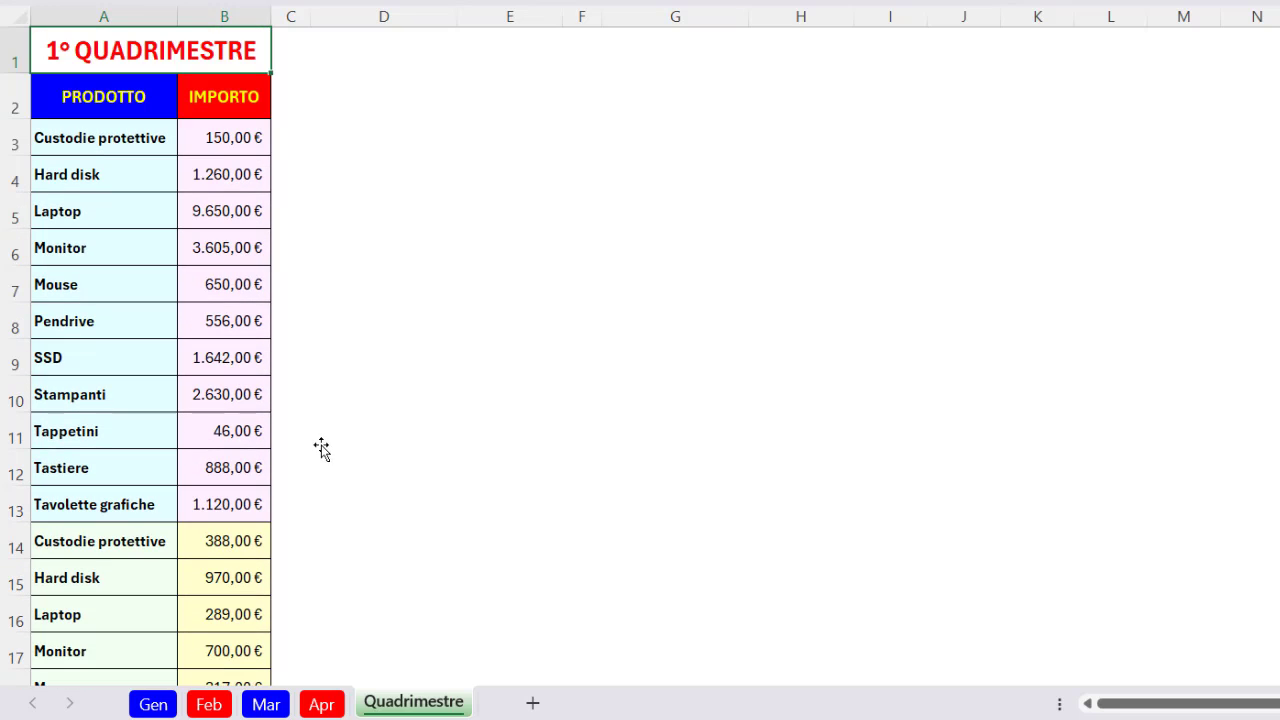
{"action": "left_click", "coordinate": [322, 705]}
{"action": "left_click", "coordinate": [266, 705]}
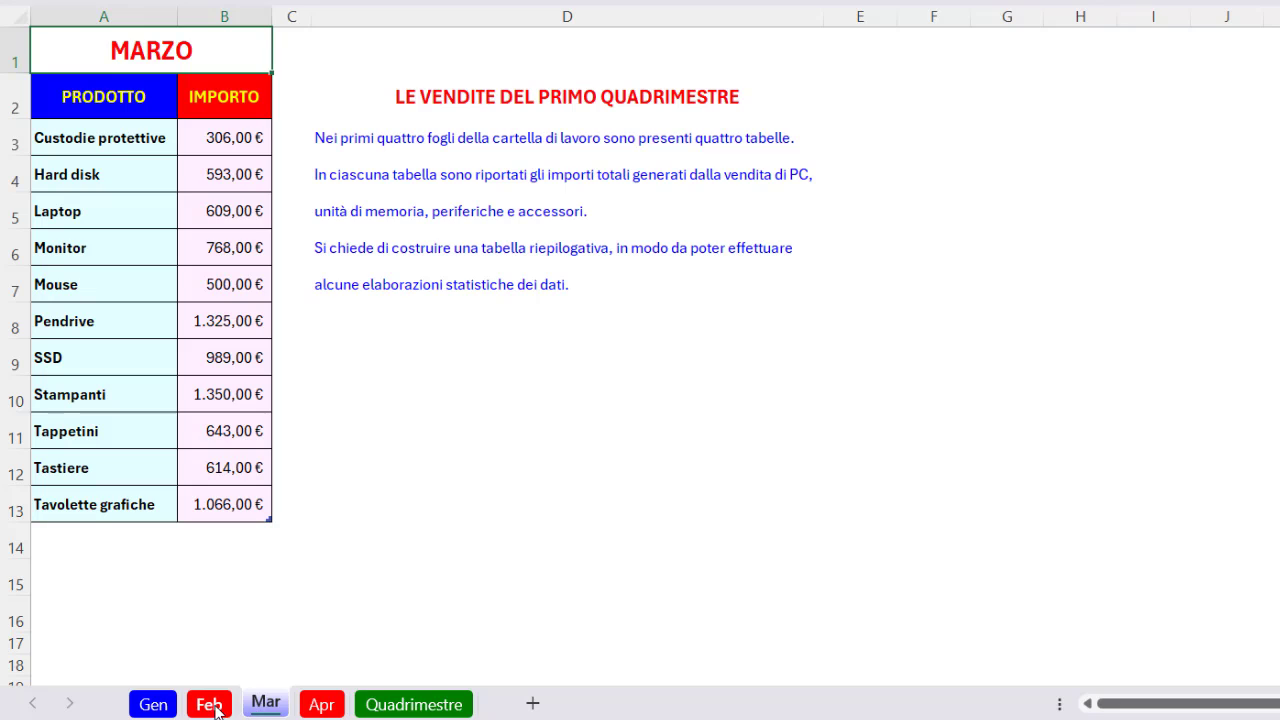
{"action": "left_click", "coordinate": [212, 706]}
{"action": "left_click", "coordinate": [157, 705]}
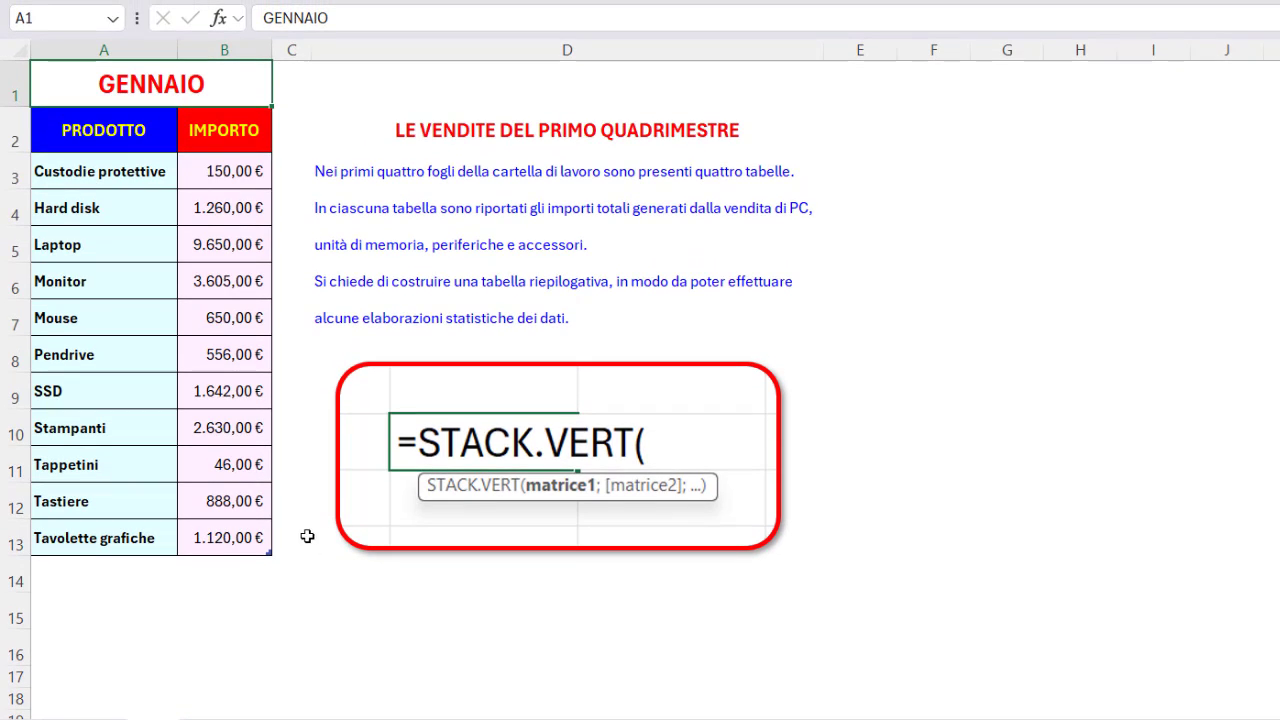
Step: Go to the named tables Aprile, Febbraio and Gennaio to check which range each name covers
{"action": "left_click", "coordinate": [113, 18]}
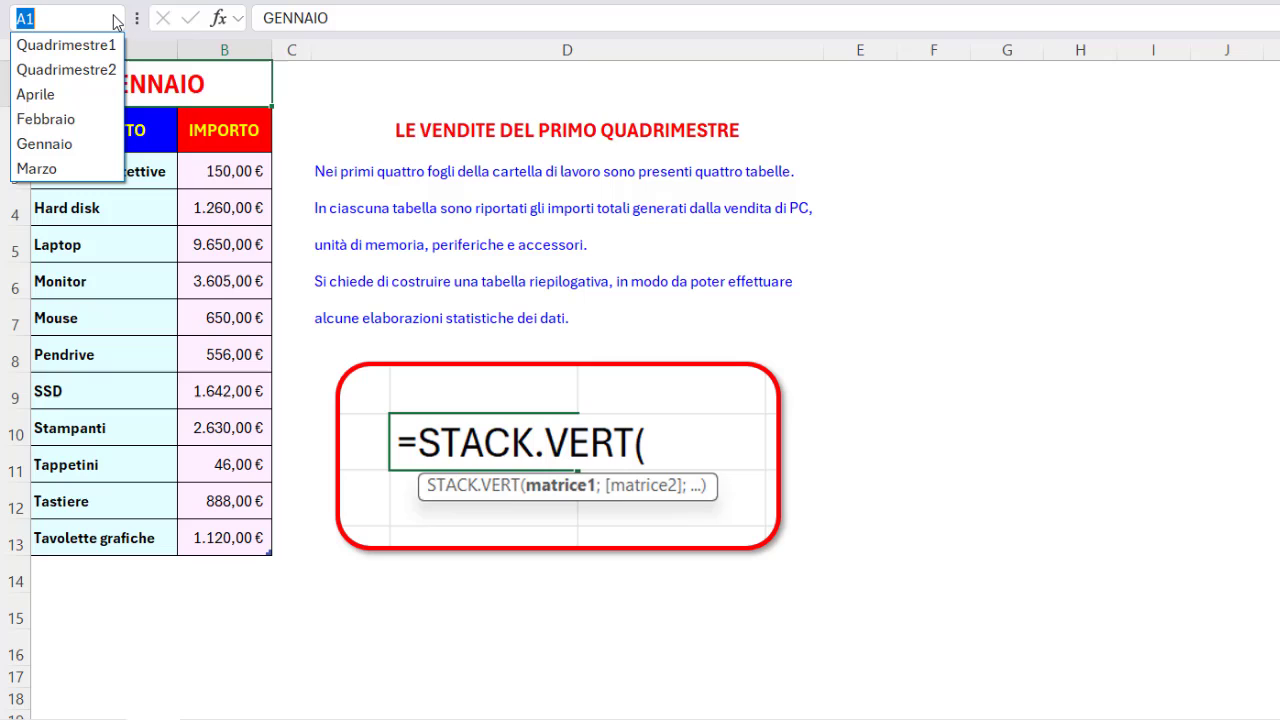
{"action": "left_click", "coordinate": [36, 94]}
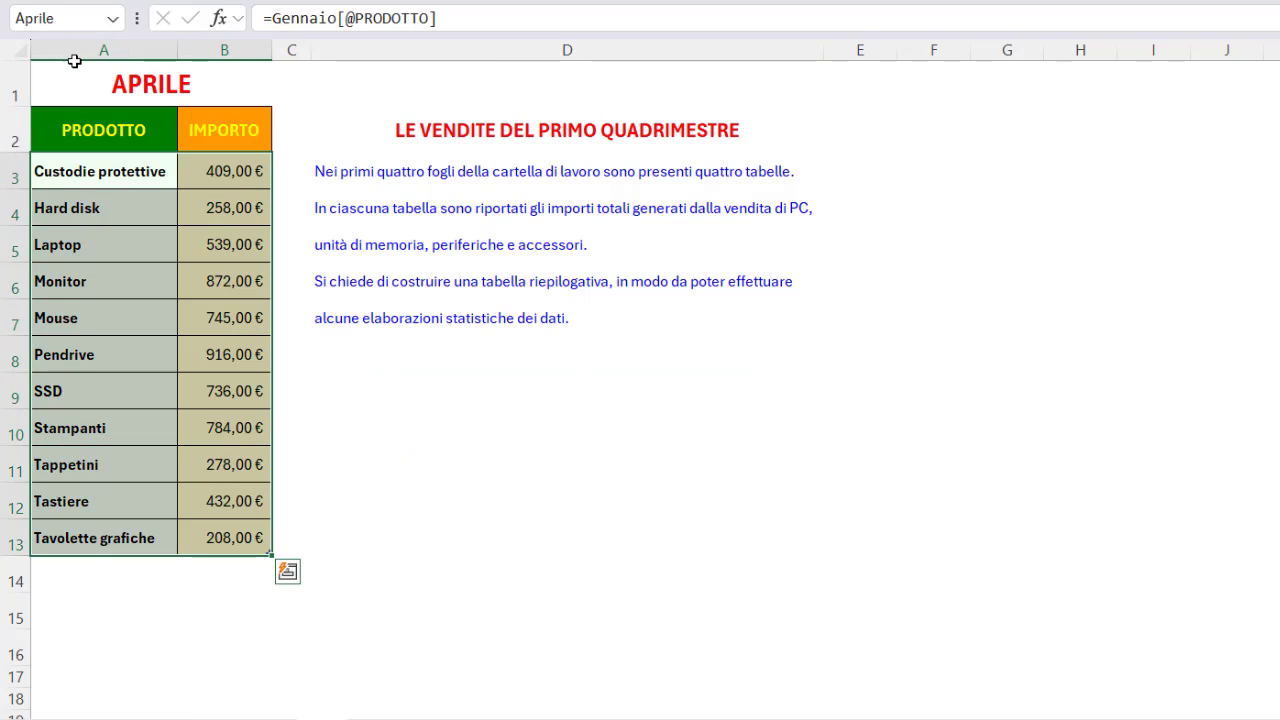
{"action": "left_click", "coordinate": [114, 19]}
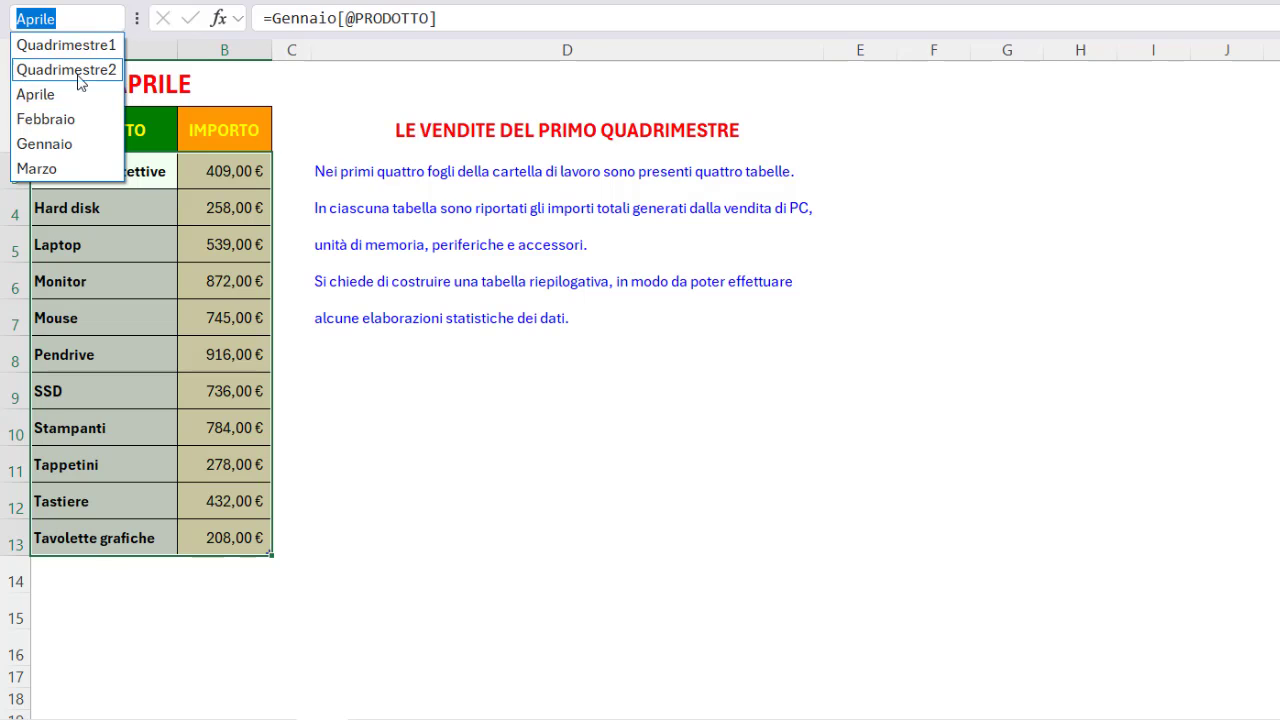
{"action": "left_click", "coordinate": [58, 119]}
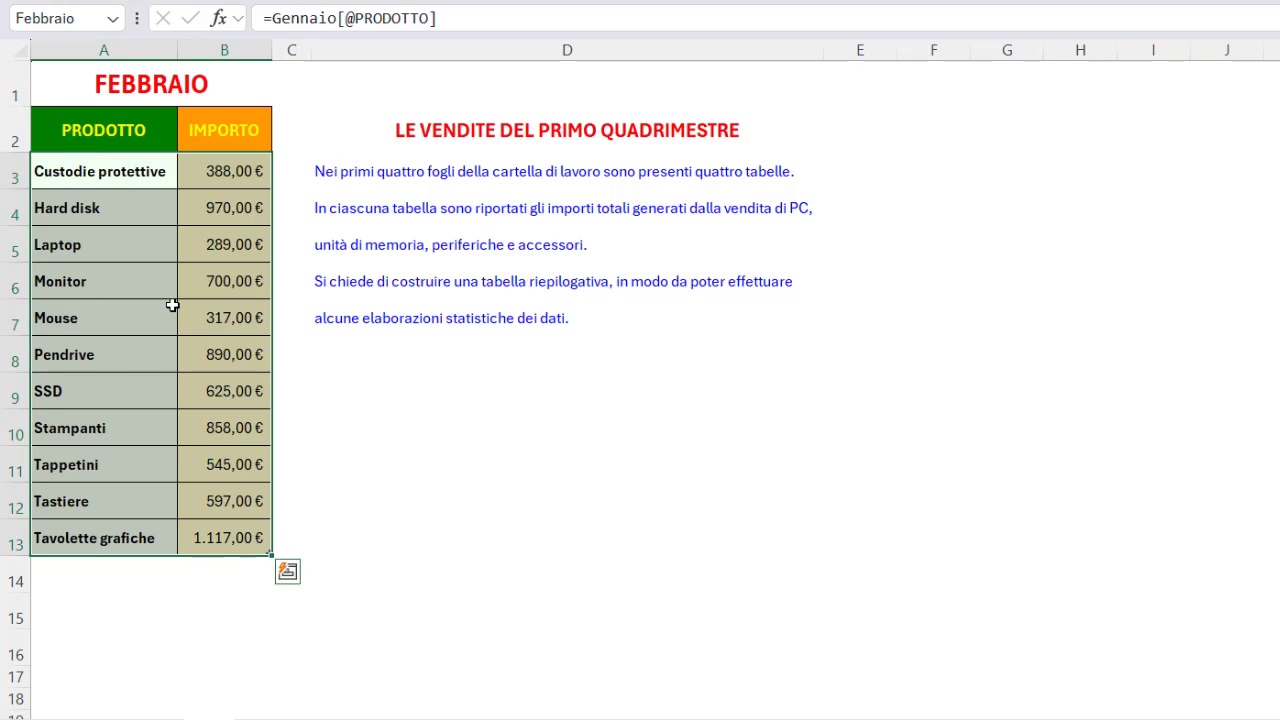
{"action": "left_click", "coordinate": [114, 19]}
{"action": "left_click", "coordinate": [60, 141]}
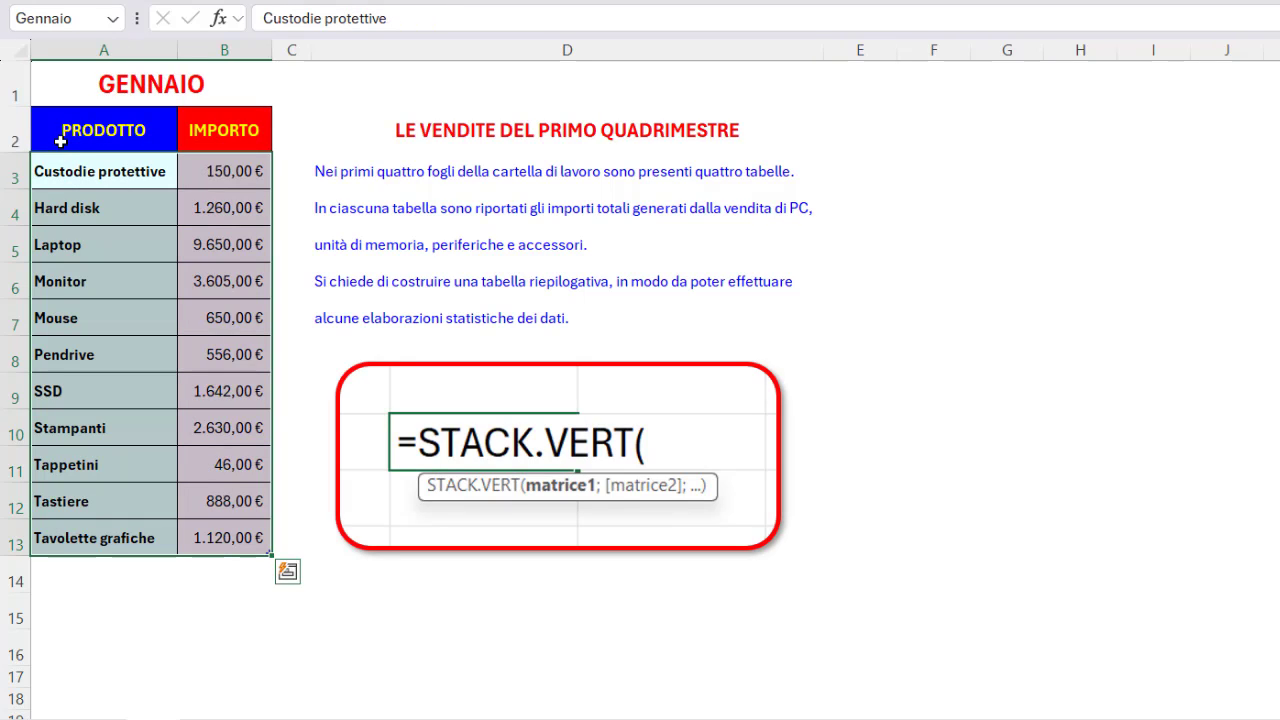
{"action": "left_click", "coordinate": [117, 22]}
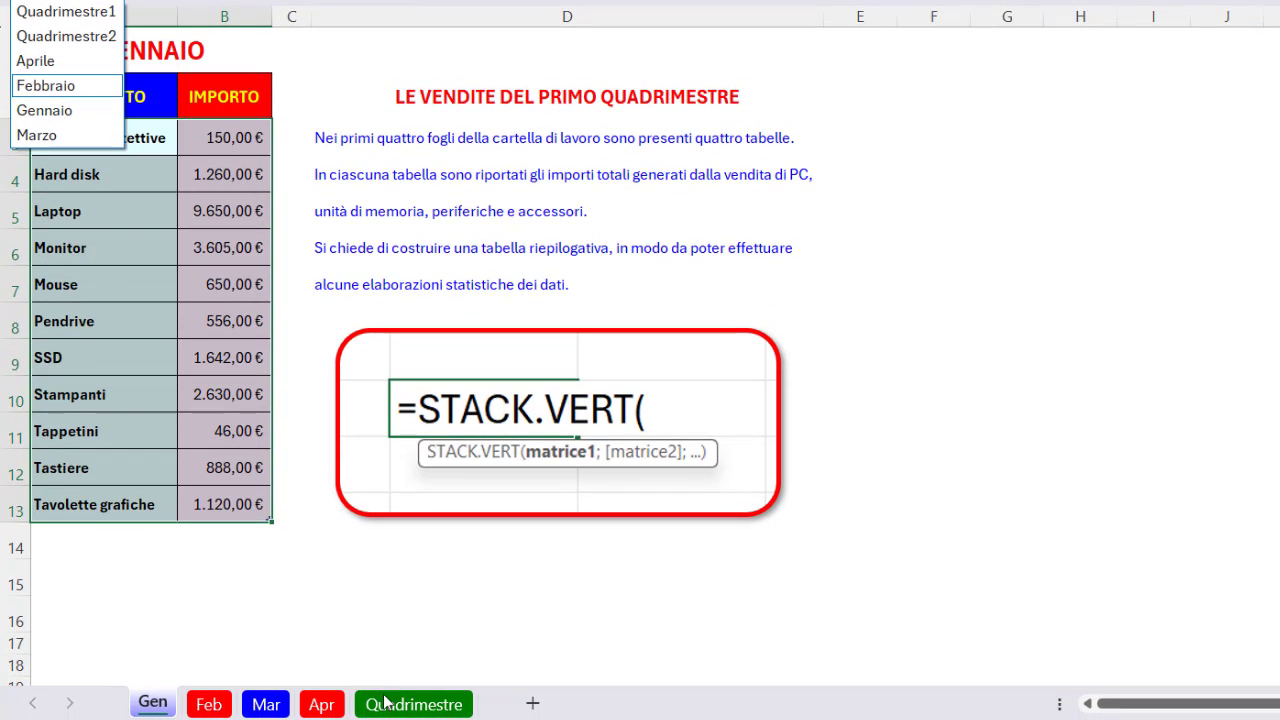
Step: Start a STACK.VERT formula in cell A3 of the Quadrimestre sheet
{"action": "left_click", "coordinate": [385, 705]}
{"action": "left_click", "coordinate": [385, 705]}
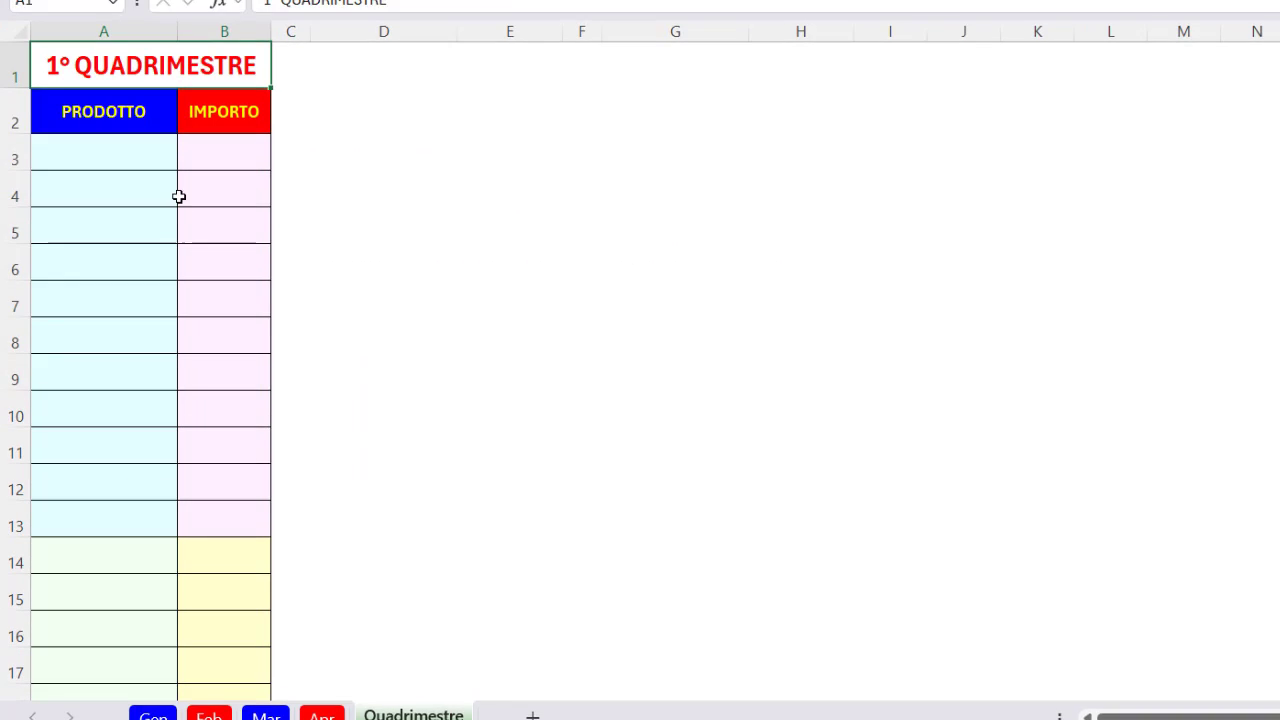
{"action": "left_click", "coordinate": [142, 205]}
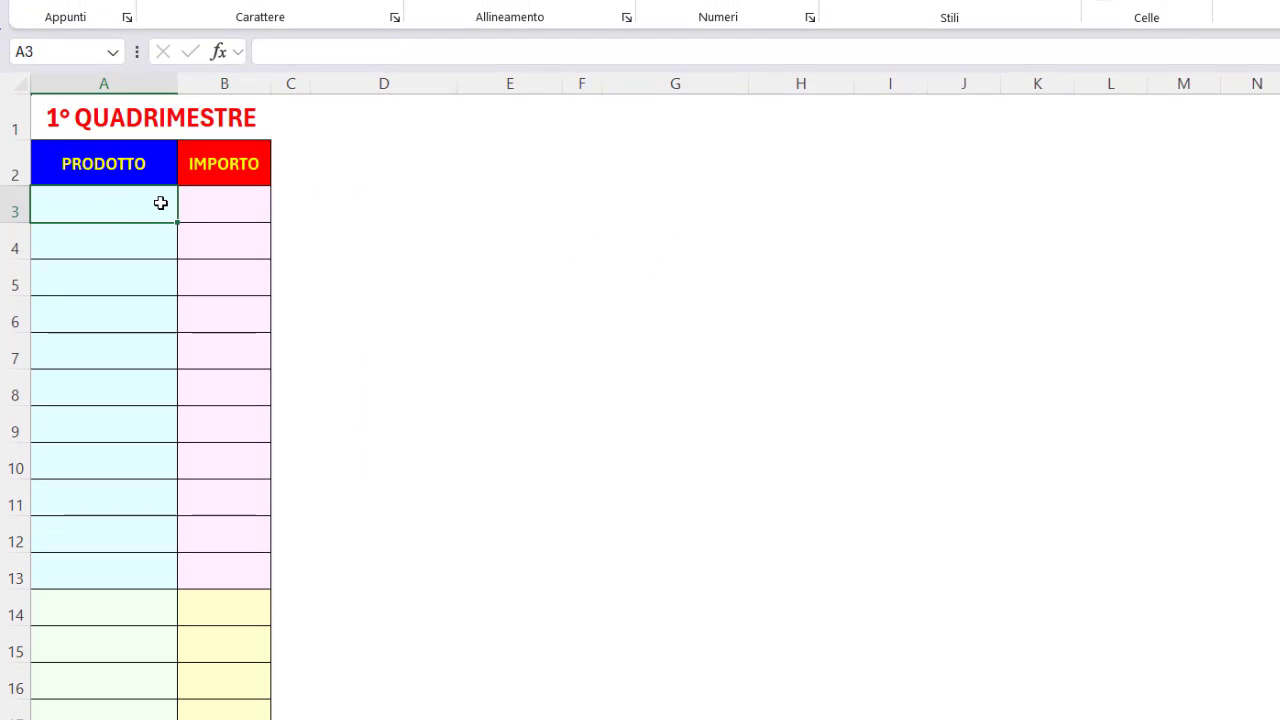
{"action": "type", "text": "="}
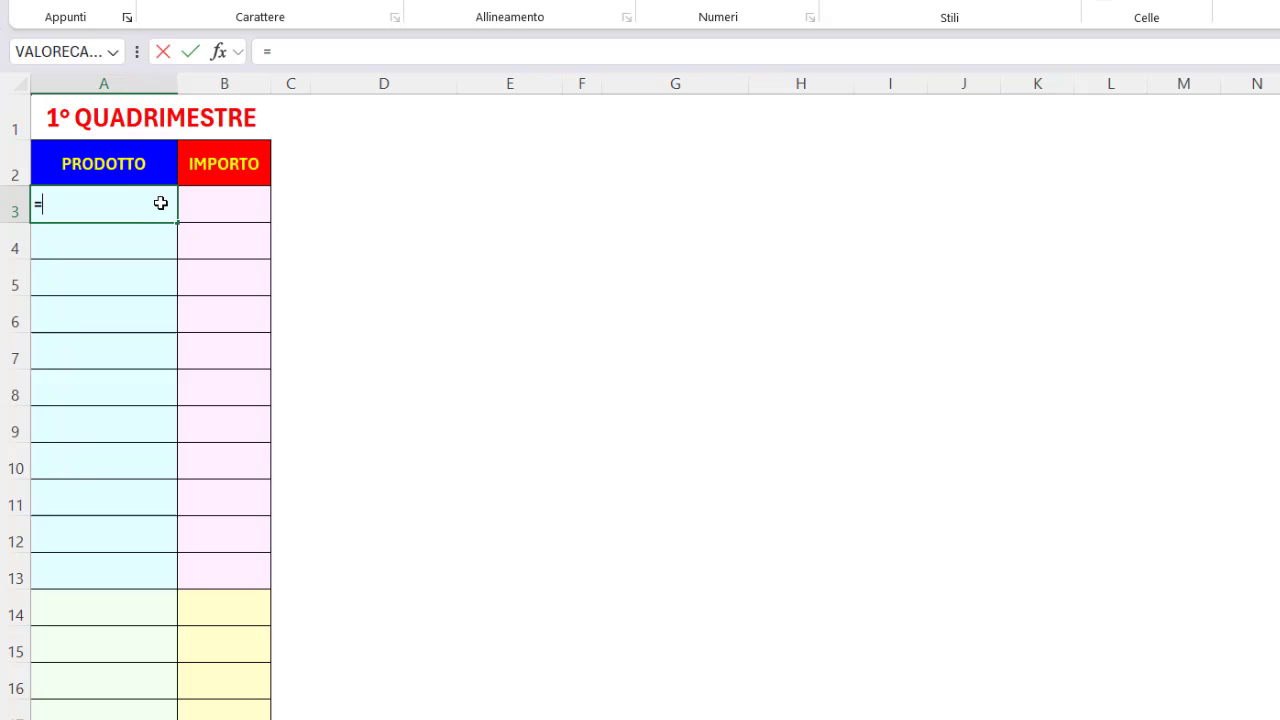
{"action": "type", "text": "sta"}
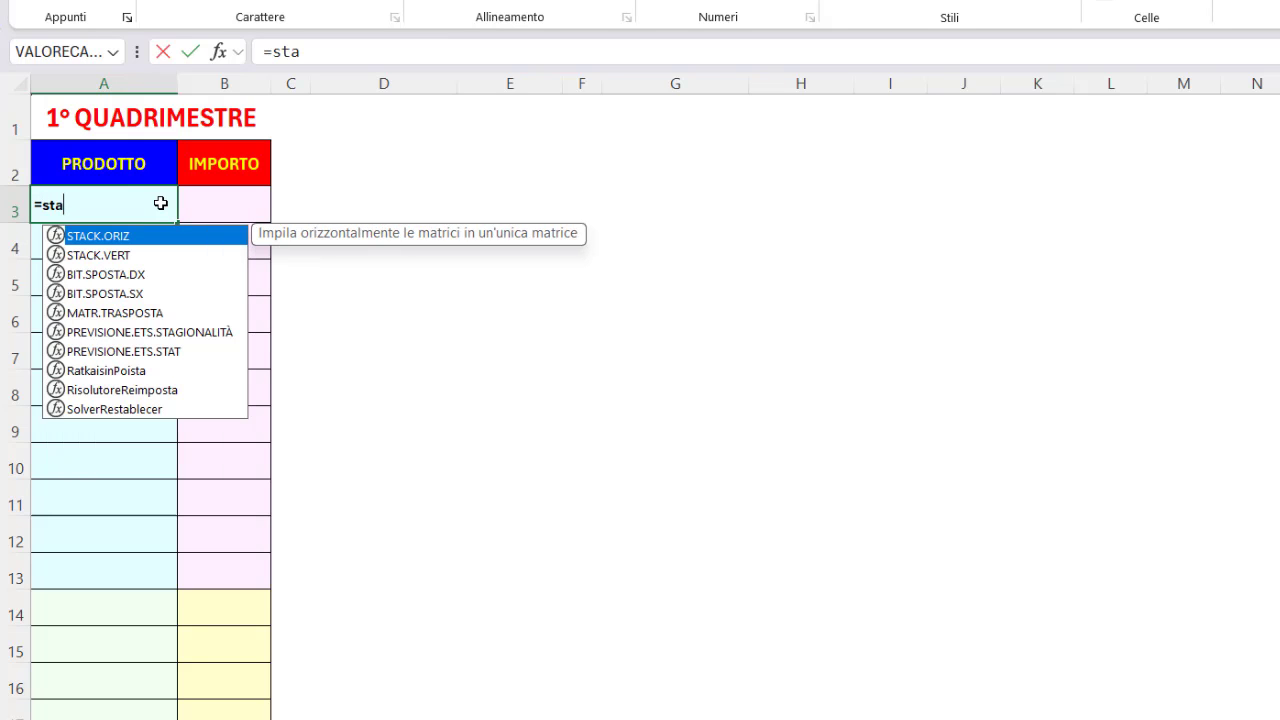
{"action": "key", "text": "Down"}
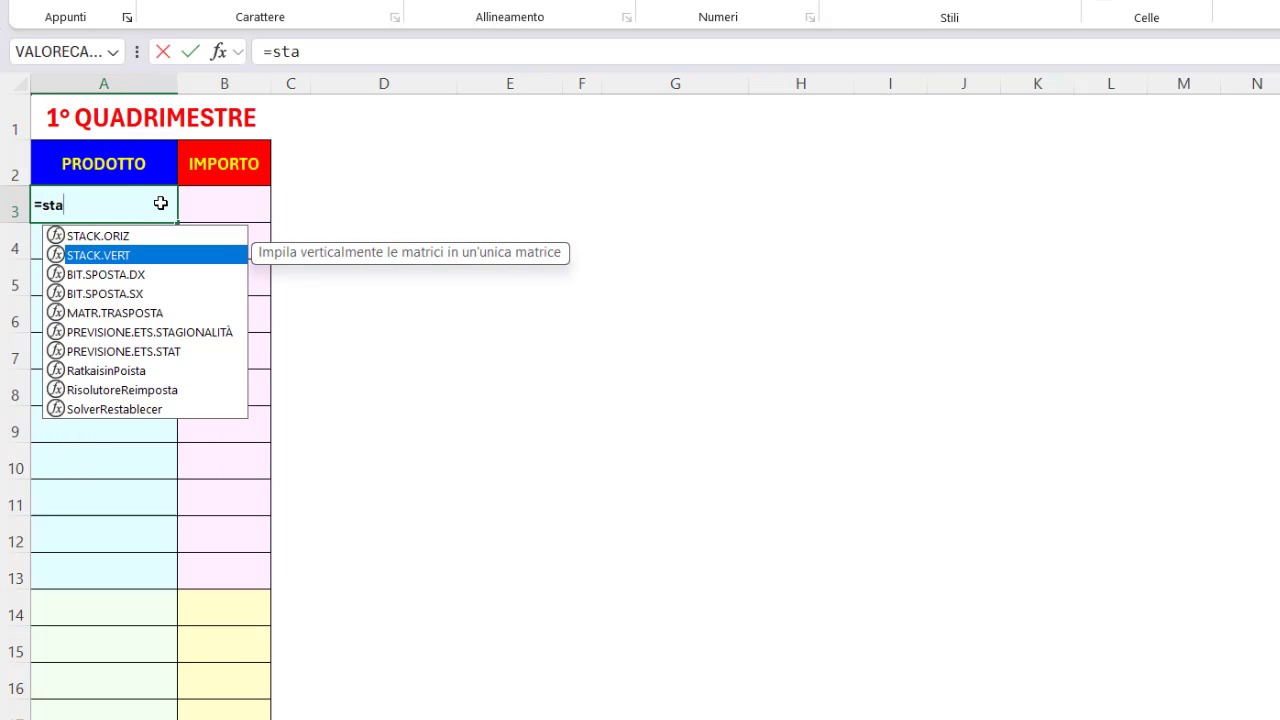
{"action": "key", "text": "Tab"}
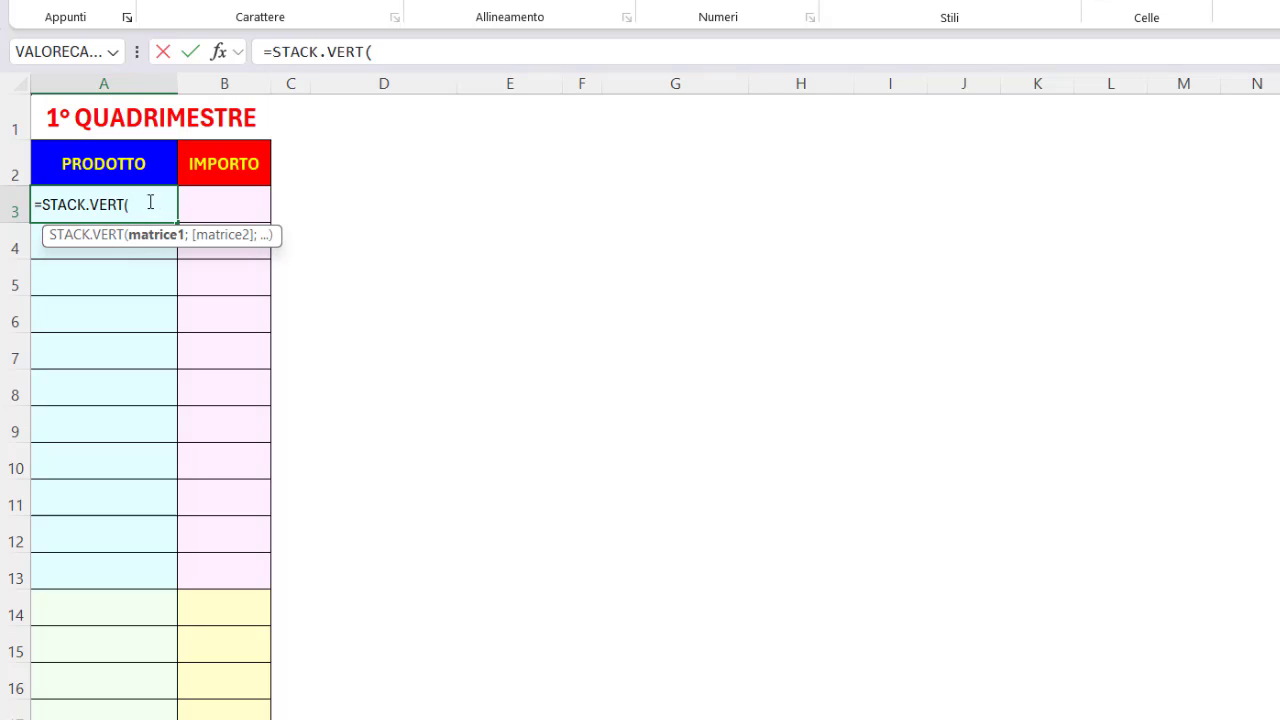
Step: Complete the formula with the tables Gennaio, Febbraio, Marzo and Aprile as its arguments and enter it
{"action": "type", "text": "ge"}
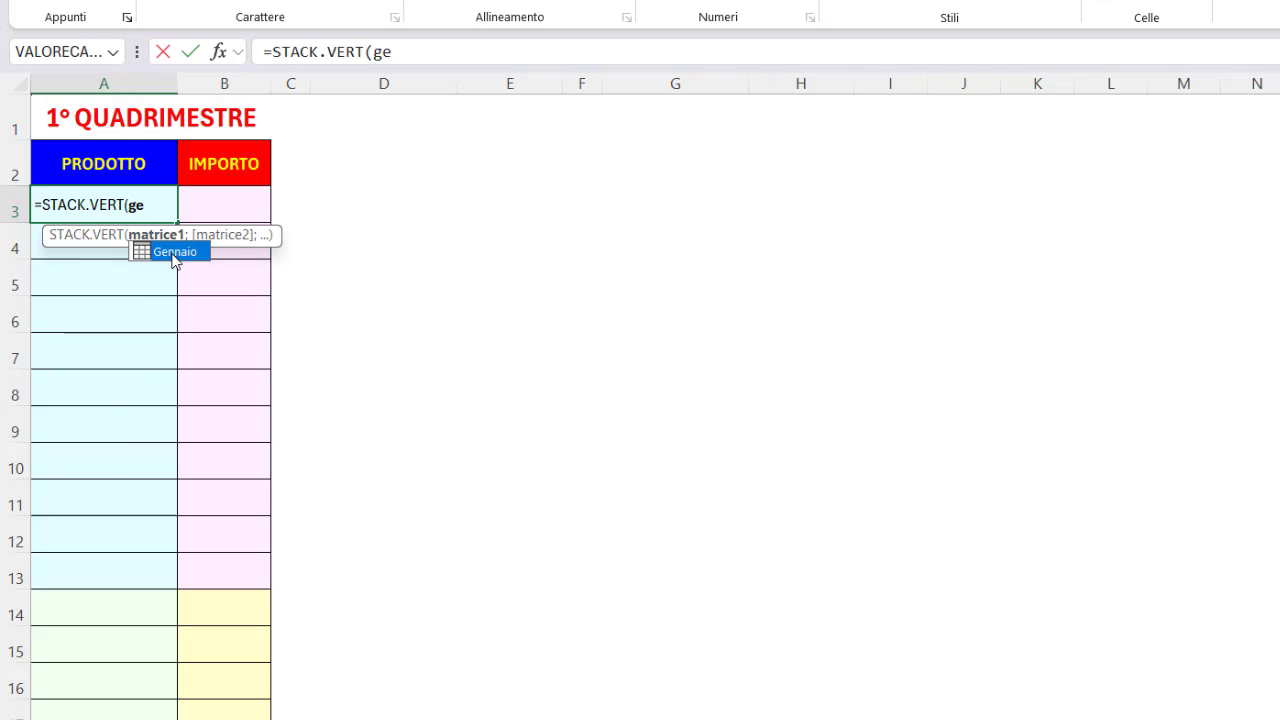
{"action": "double_click", "coordinate": [172, 253]}
{"action": "type", "text": ";feb"}
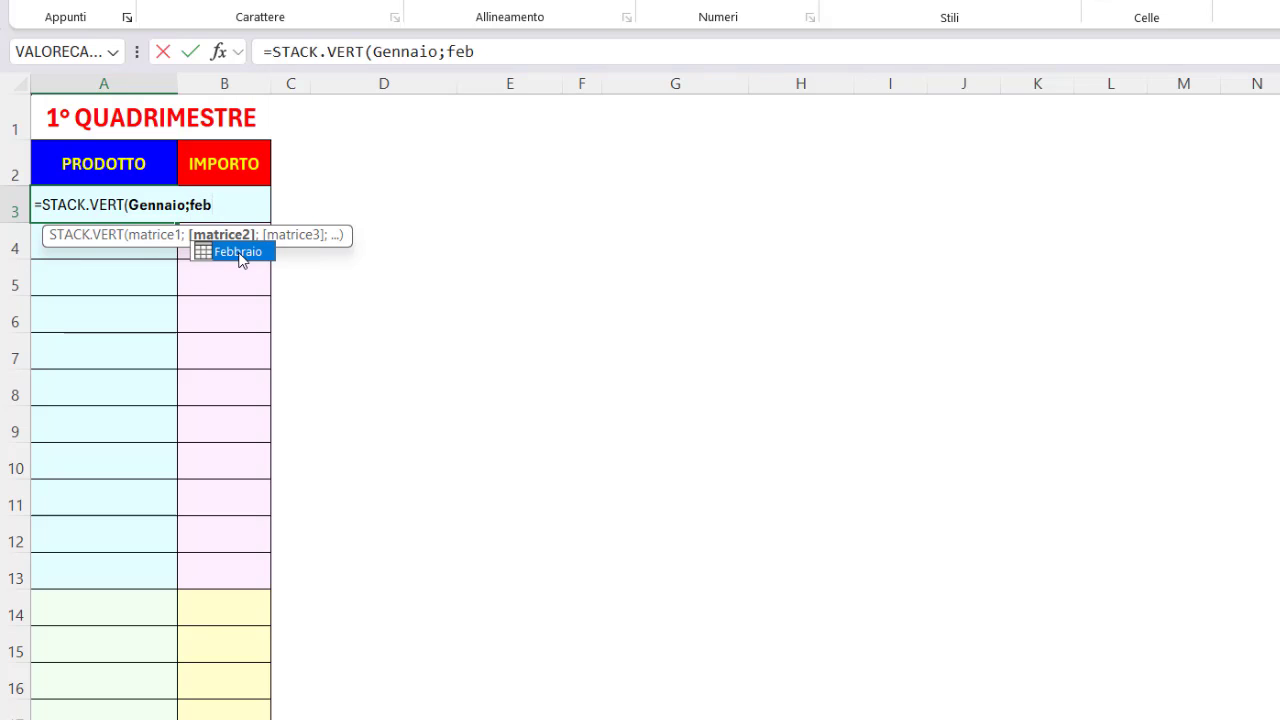
{"action": "double_click", "coordinate": [238, 252]}
{"action": "type", "text": ";"}
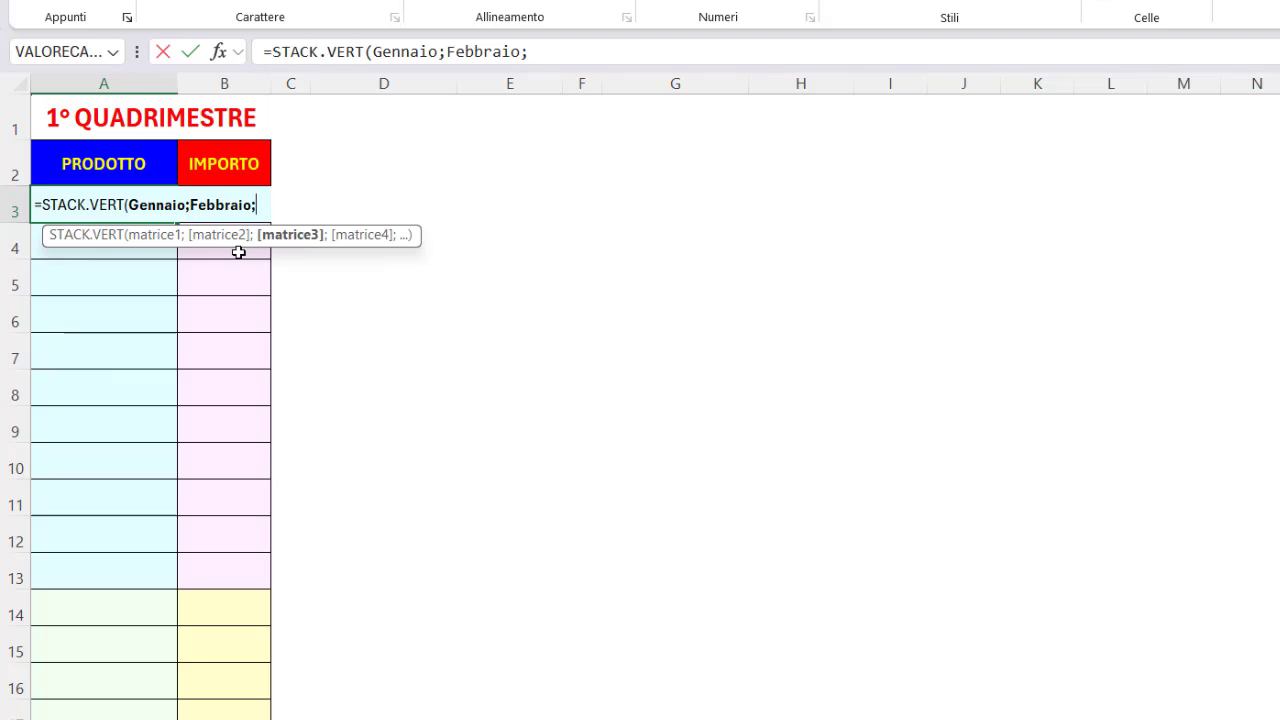
{"action": "type", "text": "mar"}
{"action": "double_click", "coordinate": [293, 253]}
{"action": "type", "text": ";"}
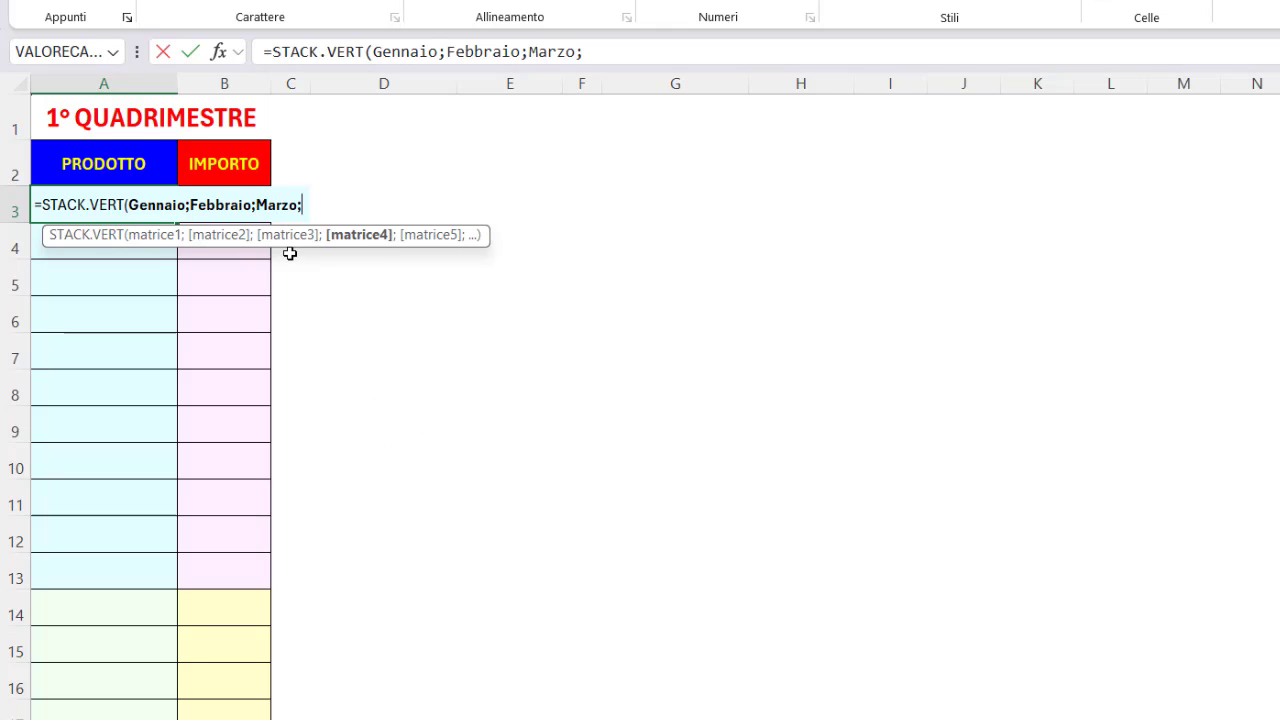
{"action": "type", "text": "ap"}
{"action": "double_click", "coordinate": [340, 253]}
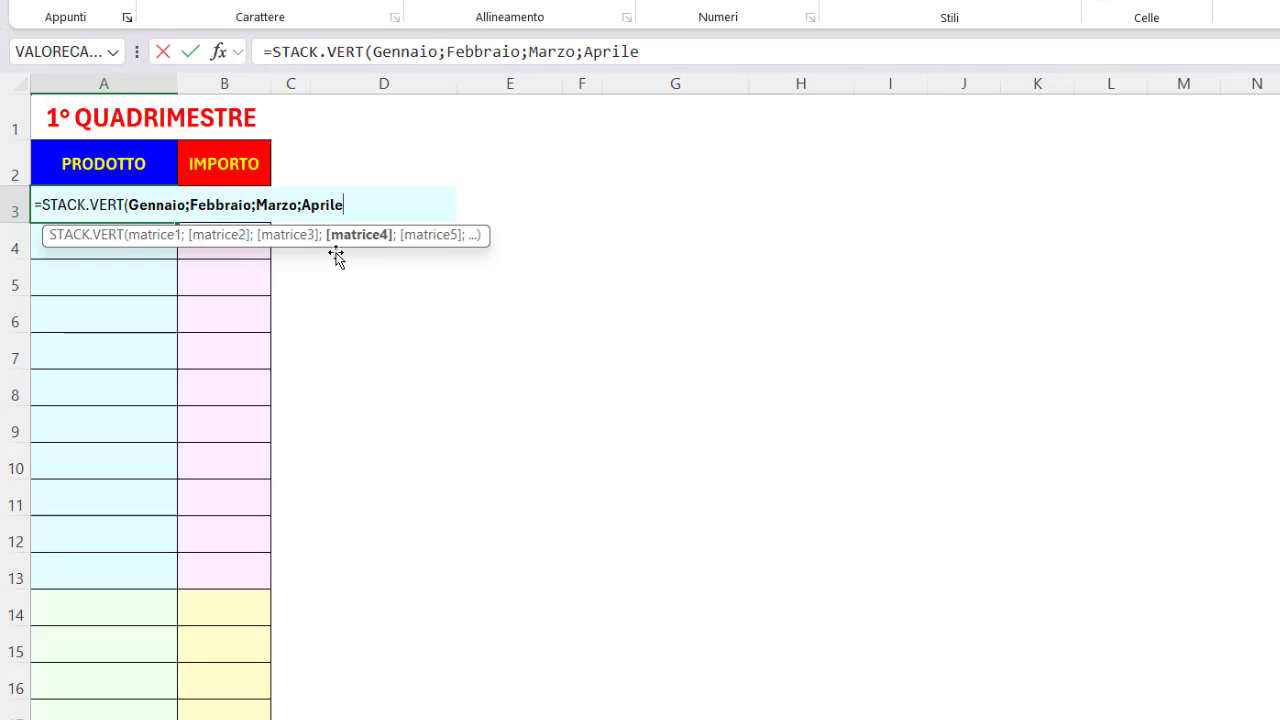
{"action": "type", "text": ")"}
{"action": "key", "text": "Return"}
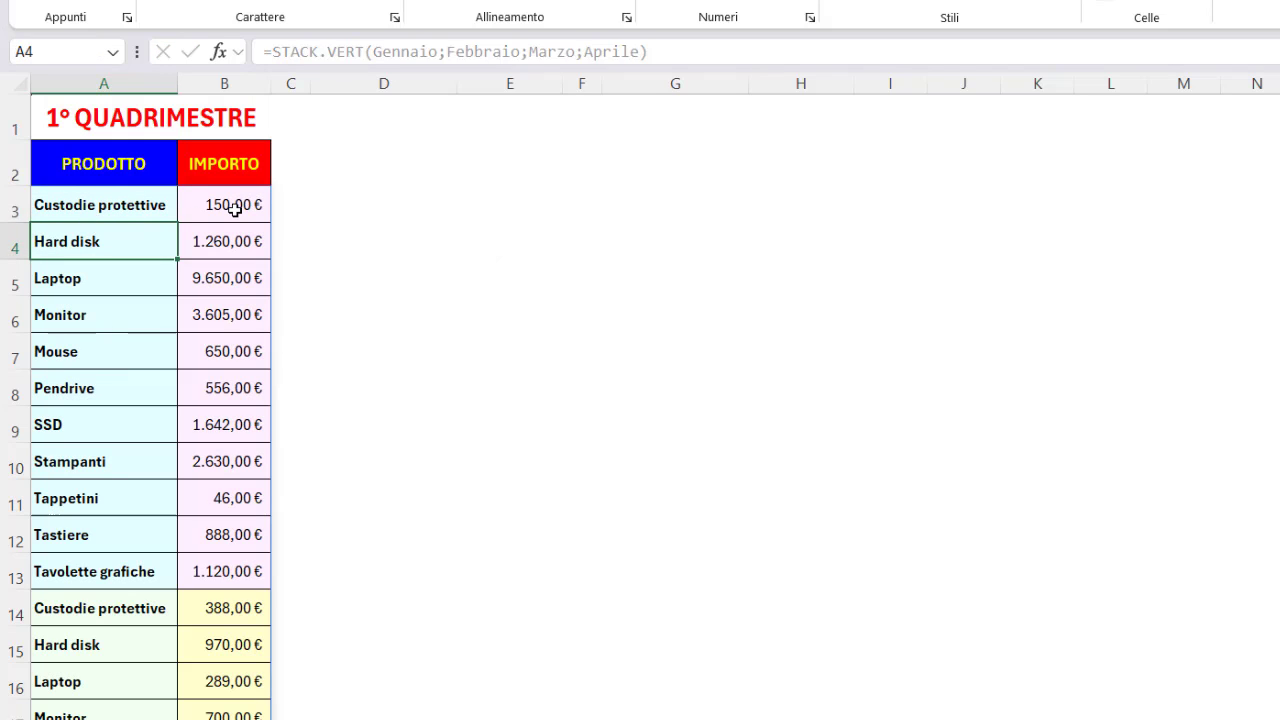
Step: Check the stacked product and amount rows of all four months through to the end of the table
{"action": "scroll", "coordinate": [220, 291], "scroll_direction": "down", "scroll_amount": 6}
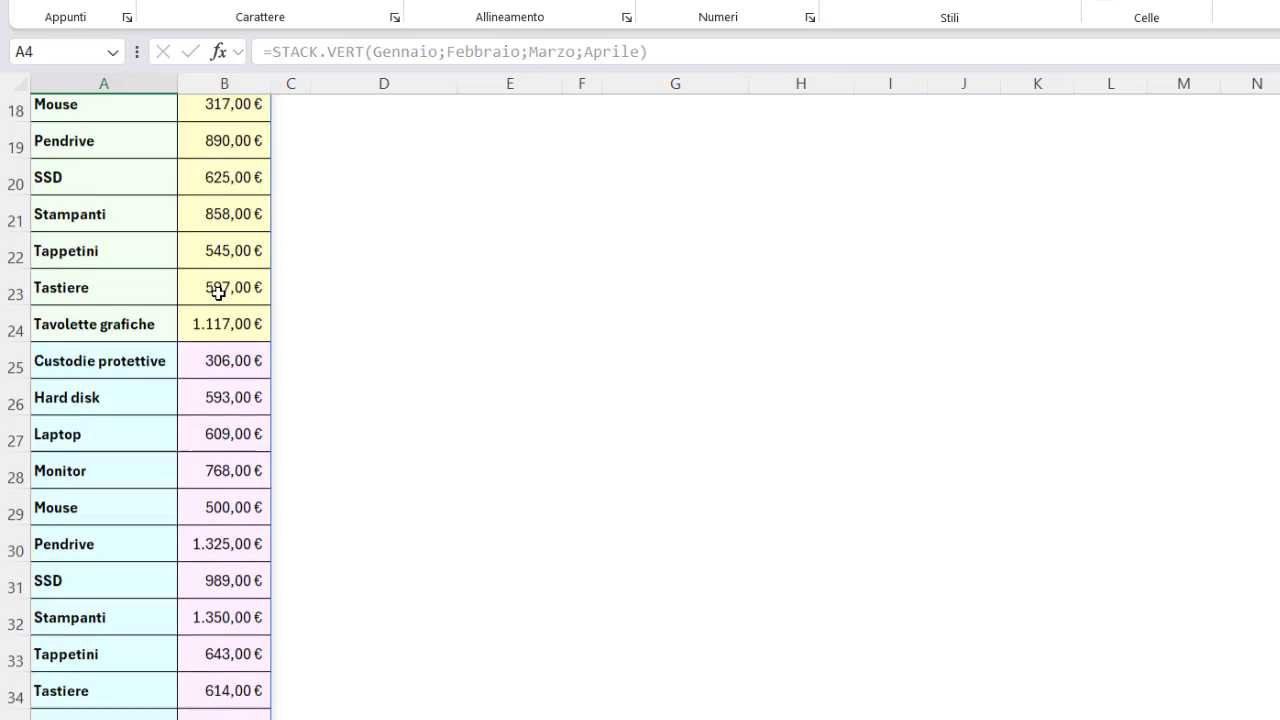
{"action": "scroll", "coordinate": [218, 292], "scroll_direction": "down", "scroll_amount": 7}
{"action": "scroll", "coordinate": [218, 295], "scroll_direction": "up", "scroll_amount": 2}
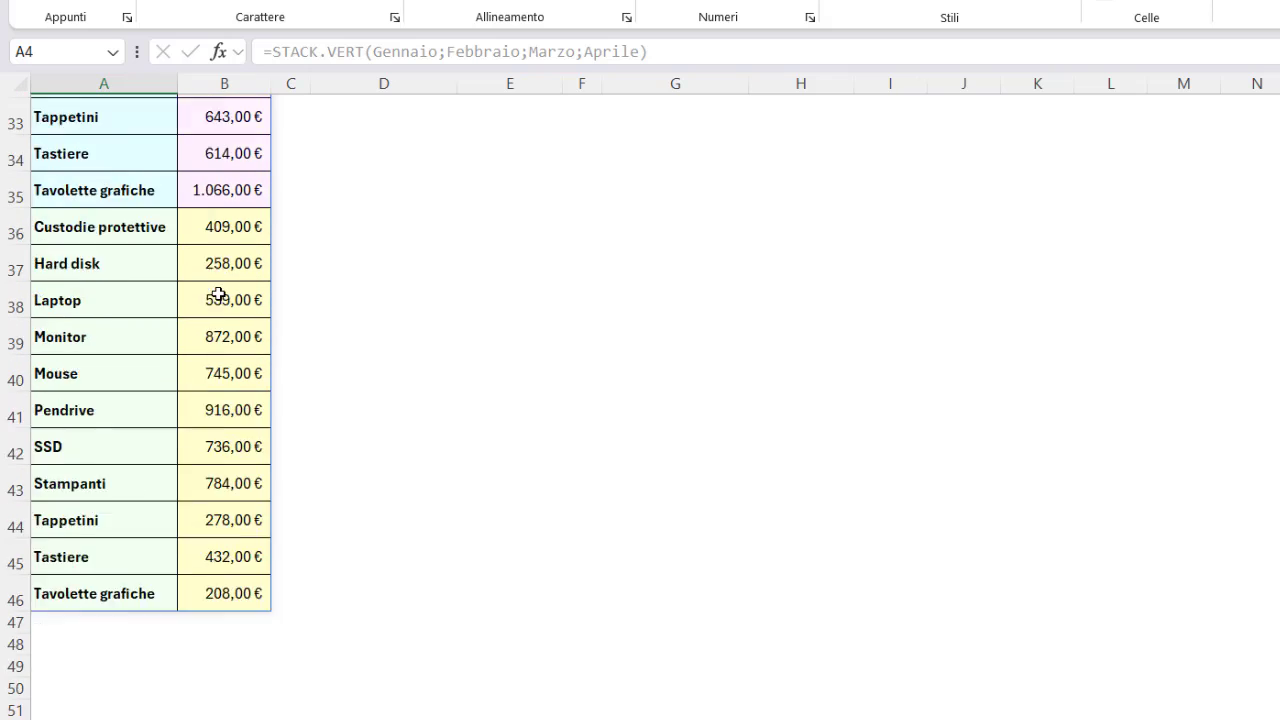
{"action": "scroll", "coordinate": [218, 295], "scroll_direction": "up", "scroll_amount": 10}
{"action": "scroll", "coordinate": [215, 254], "scroll_direction": "down", "scroll_amount": 2}
{"action": "scroll", "coordinate": [215, 254], "scroll_direction": "up", "scroll_amount": 2}
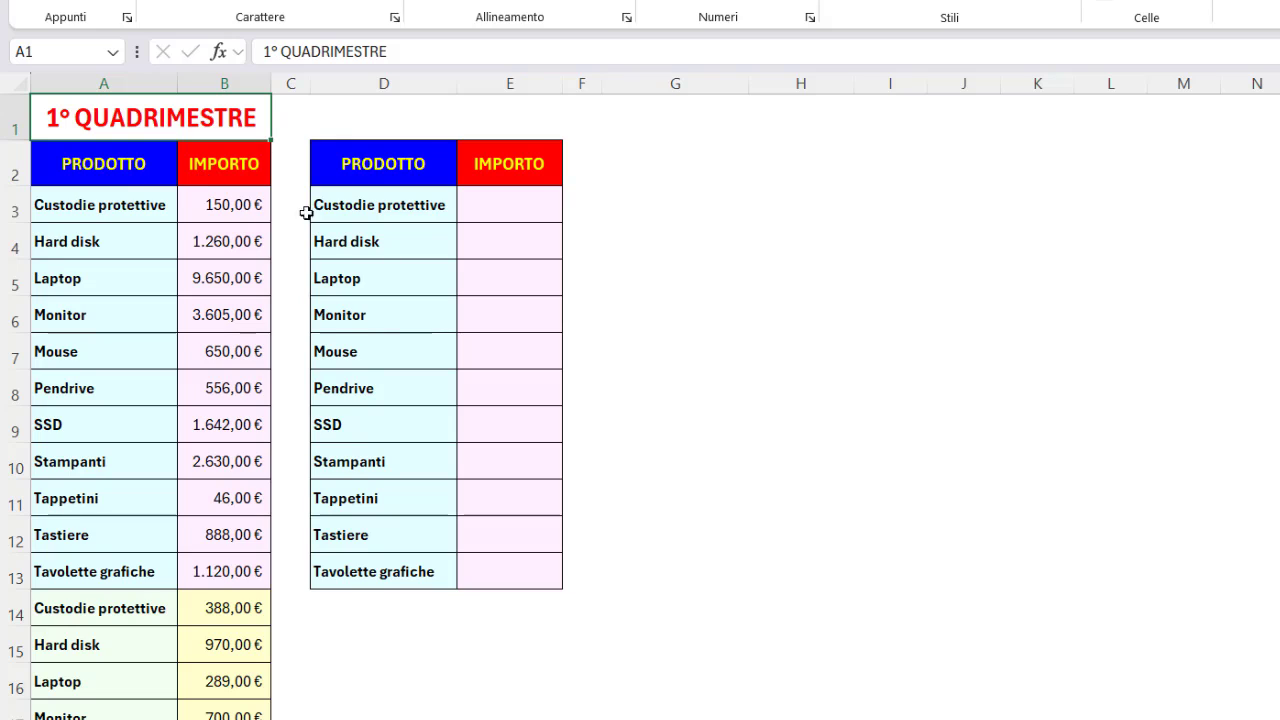
Step: Start a SOMMA.SE formula in cell E3 with the stacked product column A3:A46 as its range
{"action": "left_click", "coordinate": [496, 204]}
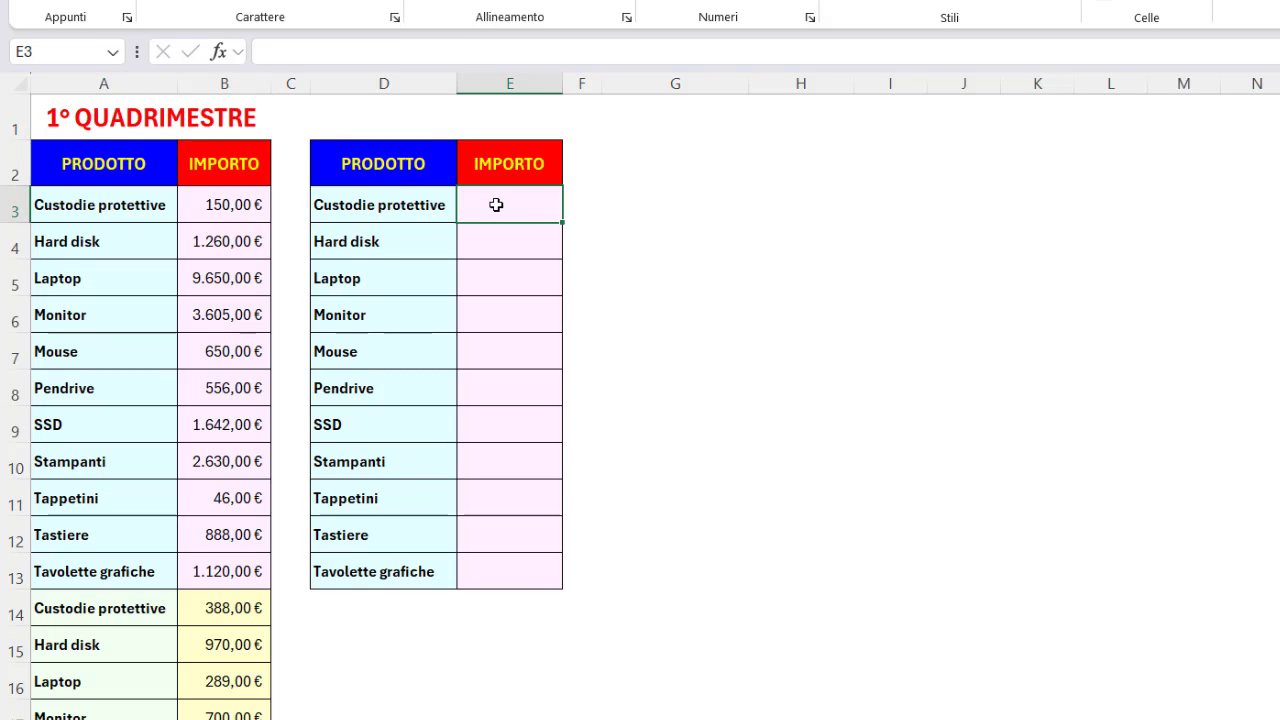
{"action": "type", "text": "=so"}
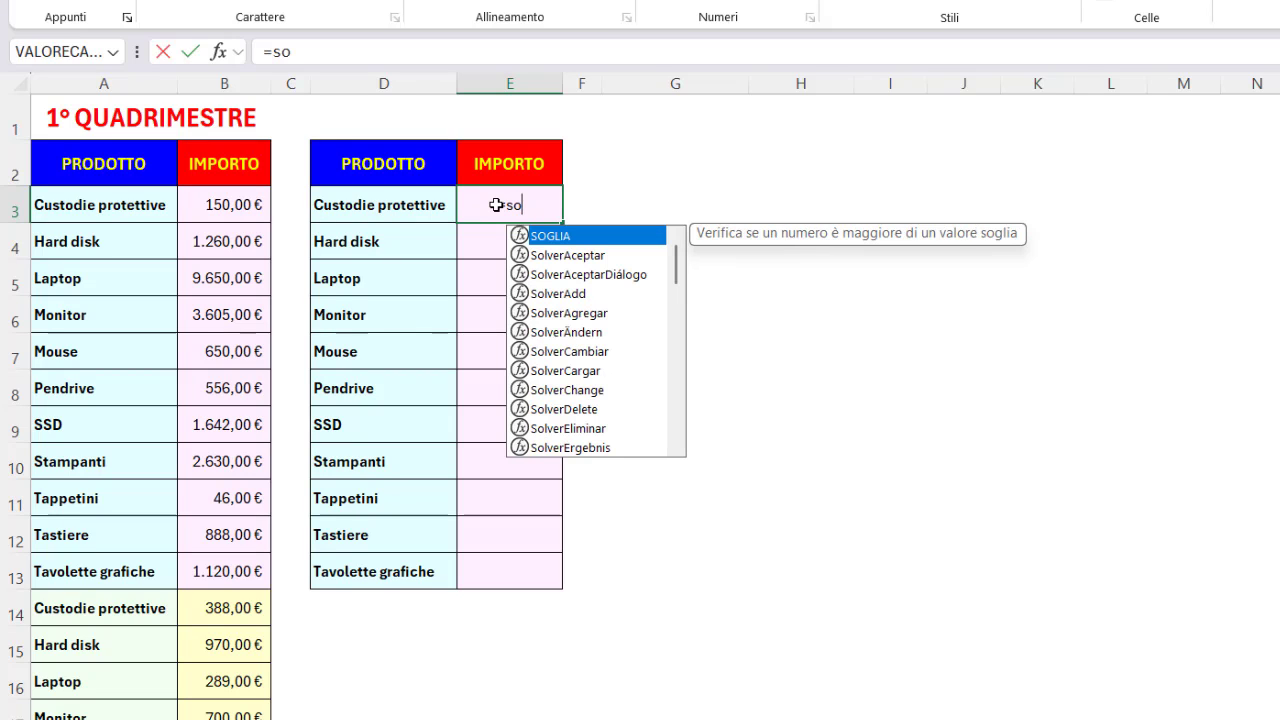
{"action": "type", "text": "mm"}
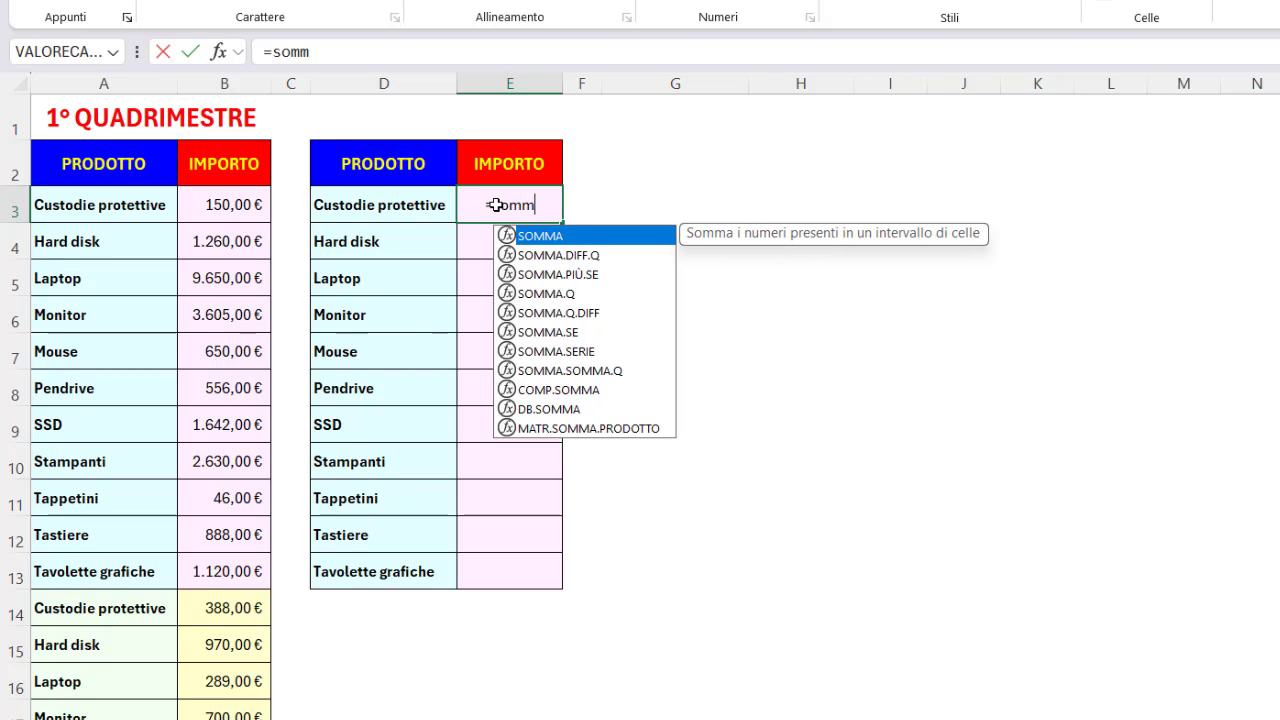
{"action": "double_click", "coordinate": [550, 332]}
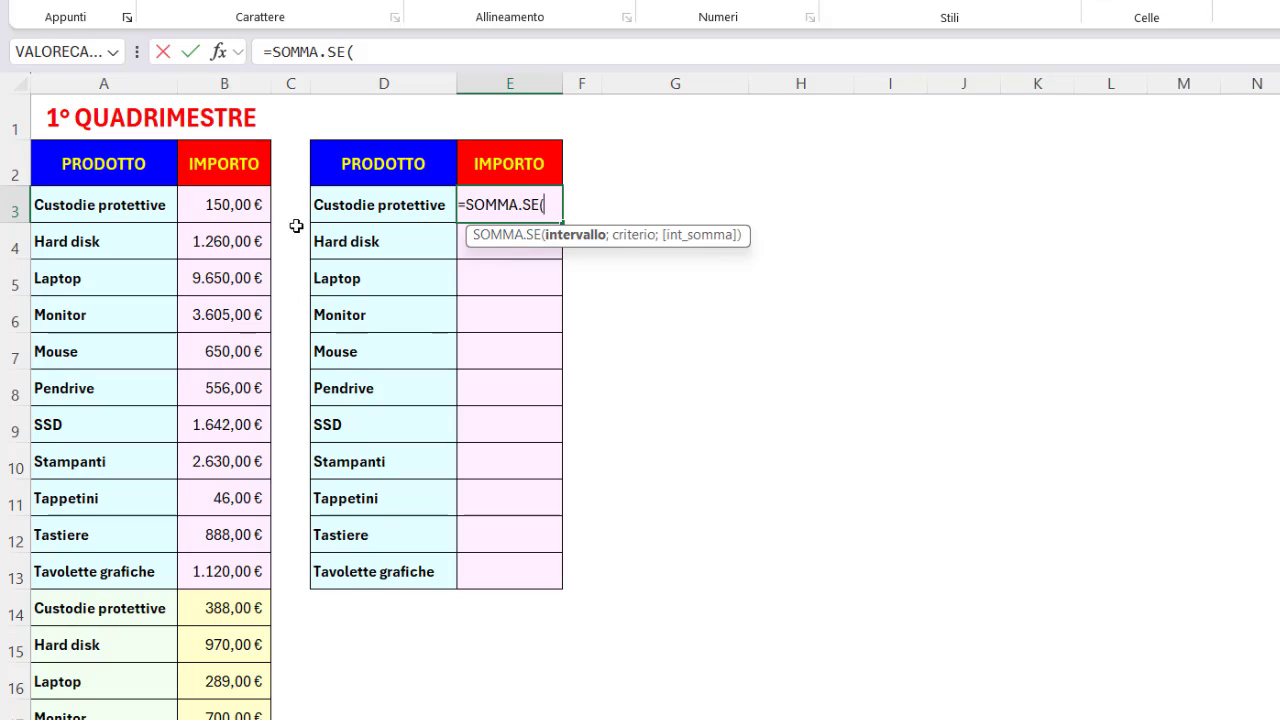
{"action": "left_click", "coordinate": [136, 205]}
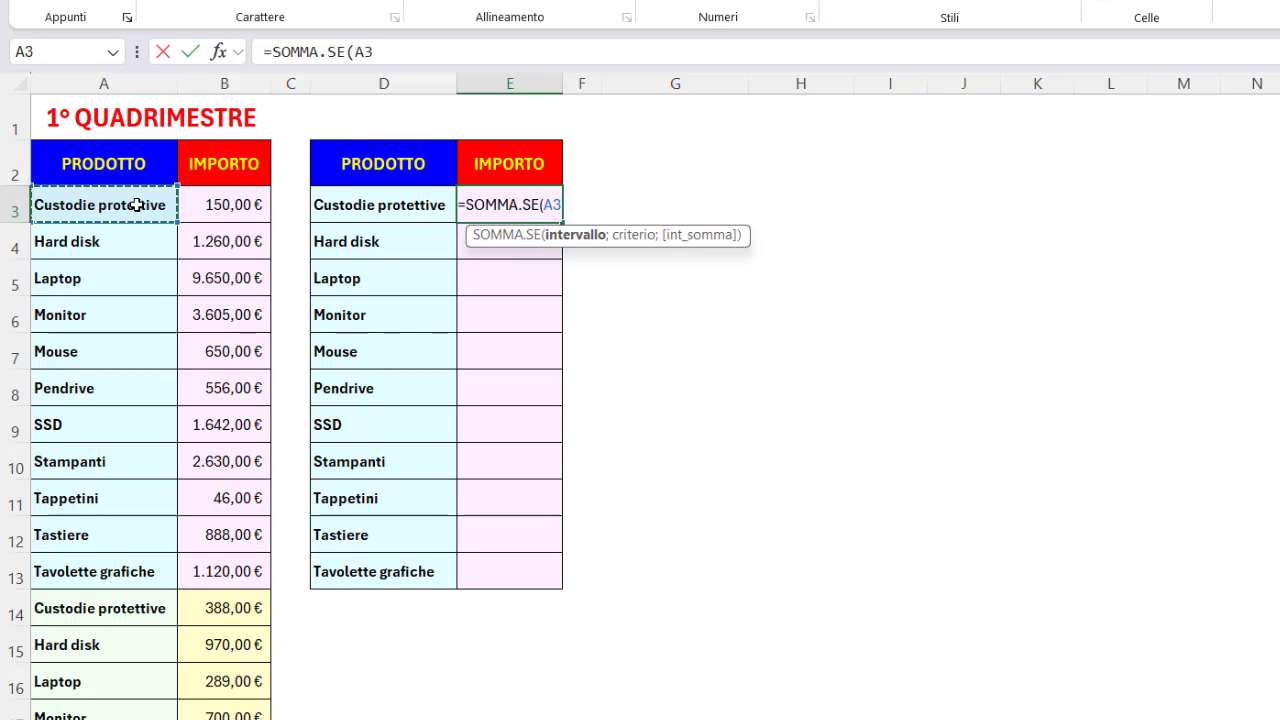
{"action": "key", "text": "ctrl+shift+Down"}
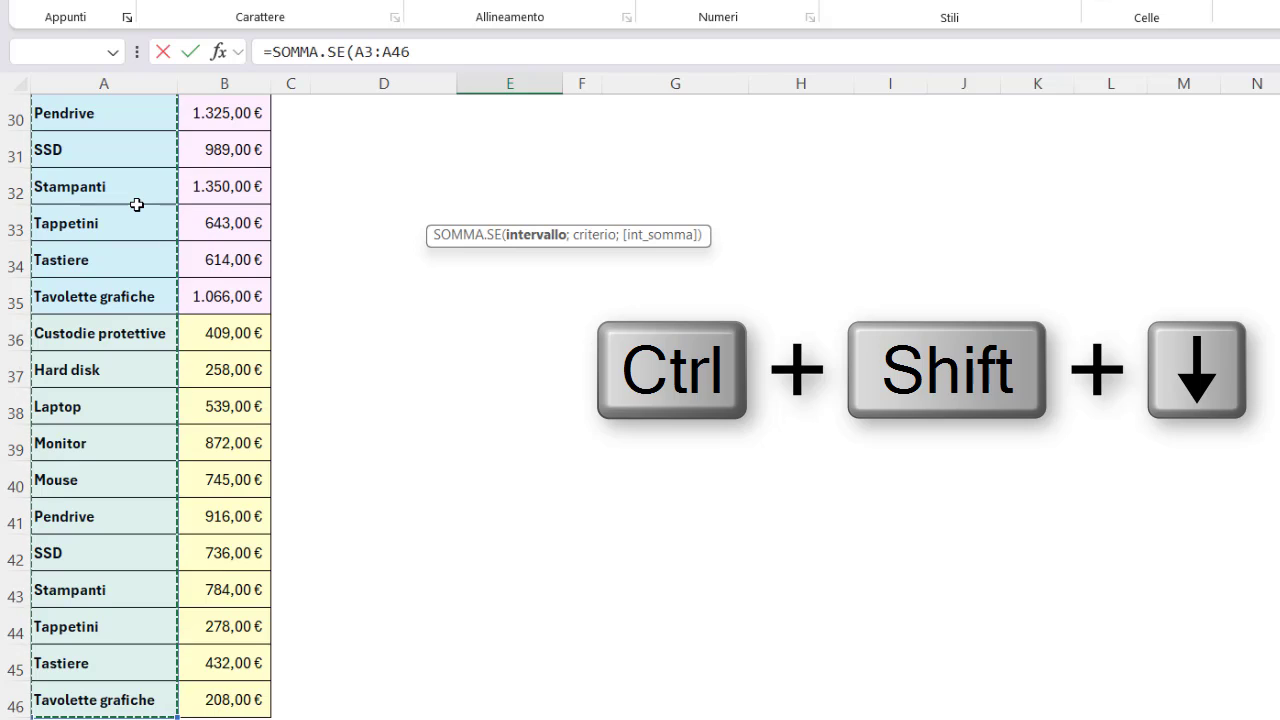
{"action": "key", "text": "ctrl+BackSpace"}
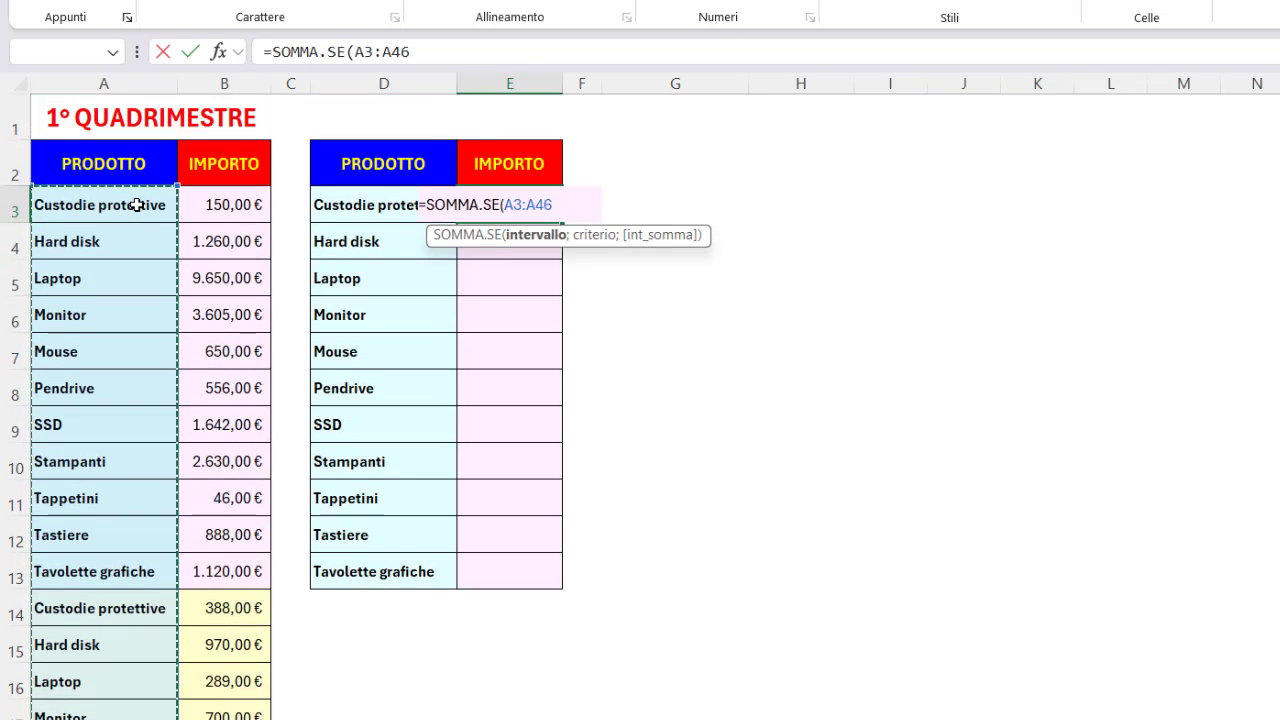
{"action": "type", "text": ";"}
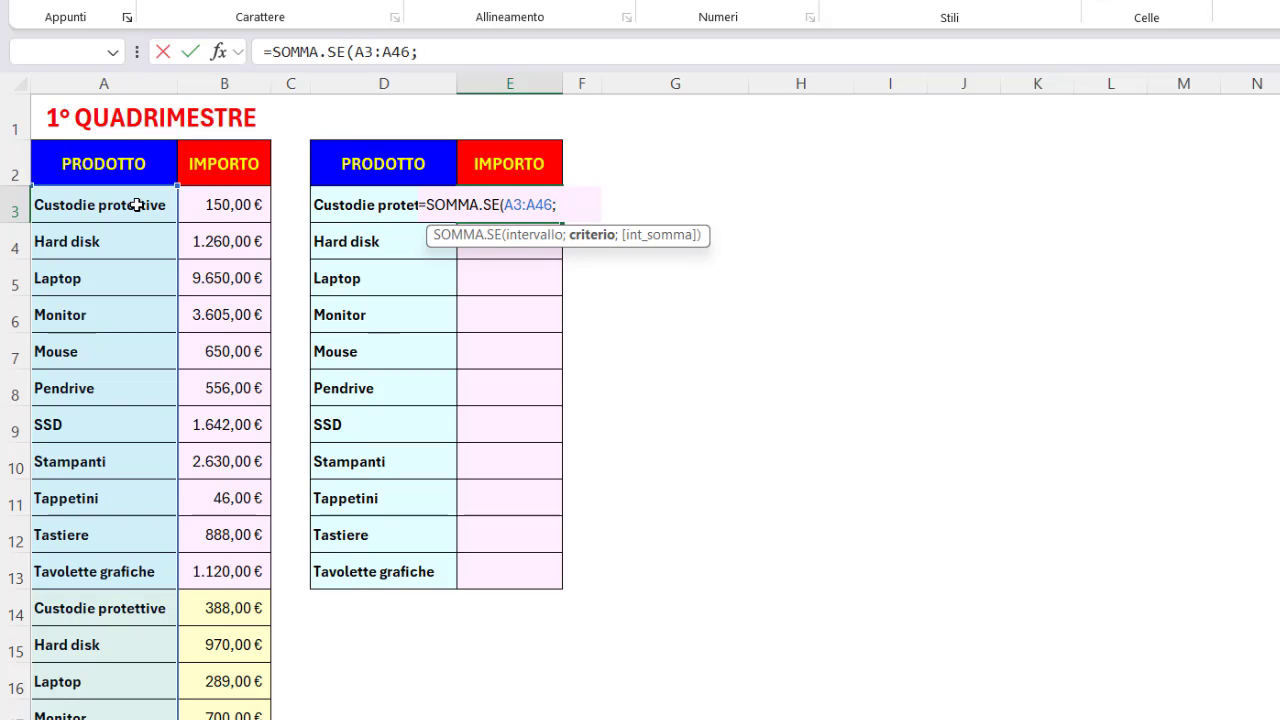
Step: Complete the SOMMA.SE formula with D3:D13 as the criteria and B3:B46 as the sum range, and enter it
{"action": "left_click", "coordinate": [340, 205]}
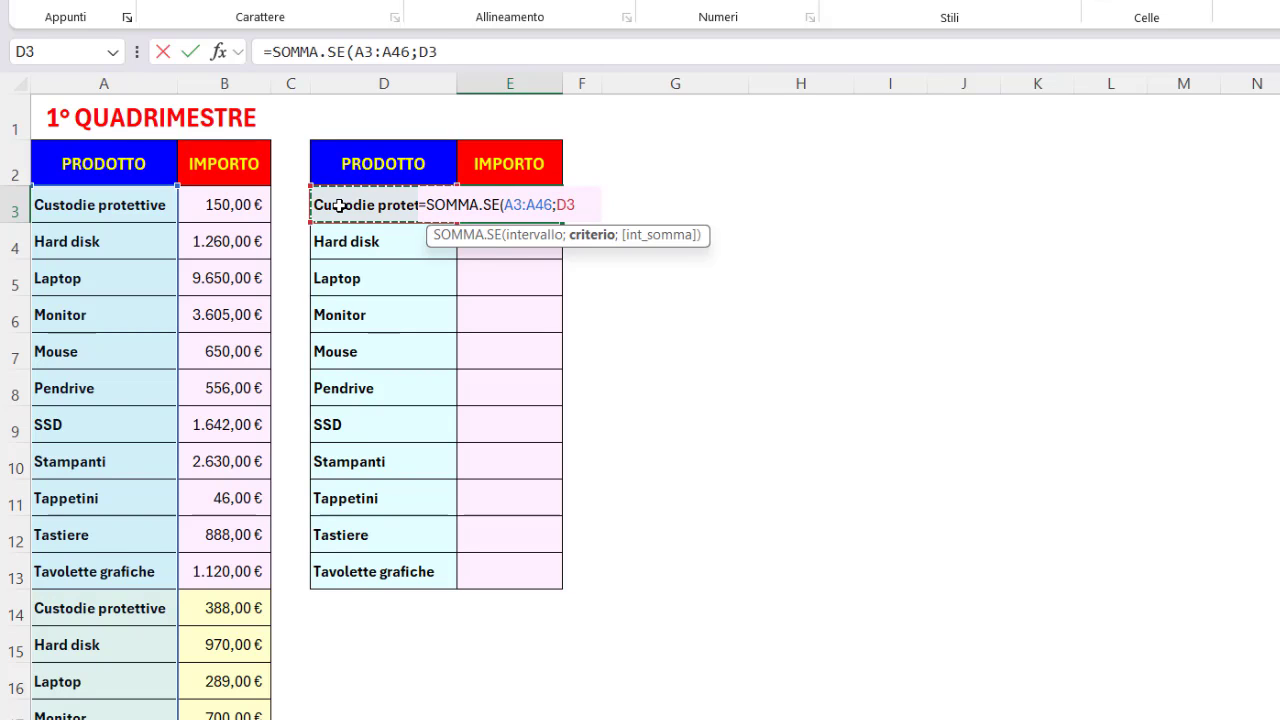
{"action": "key", "text": "ctrl+shift+Down"}
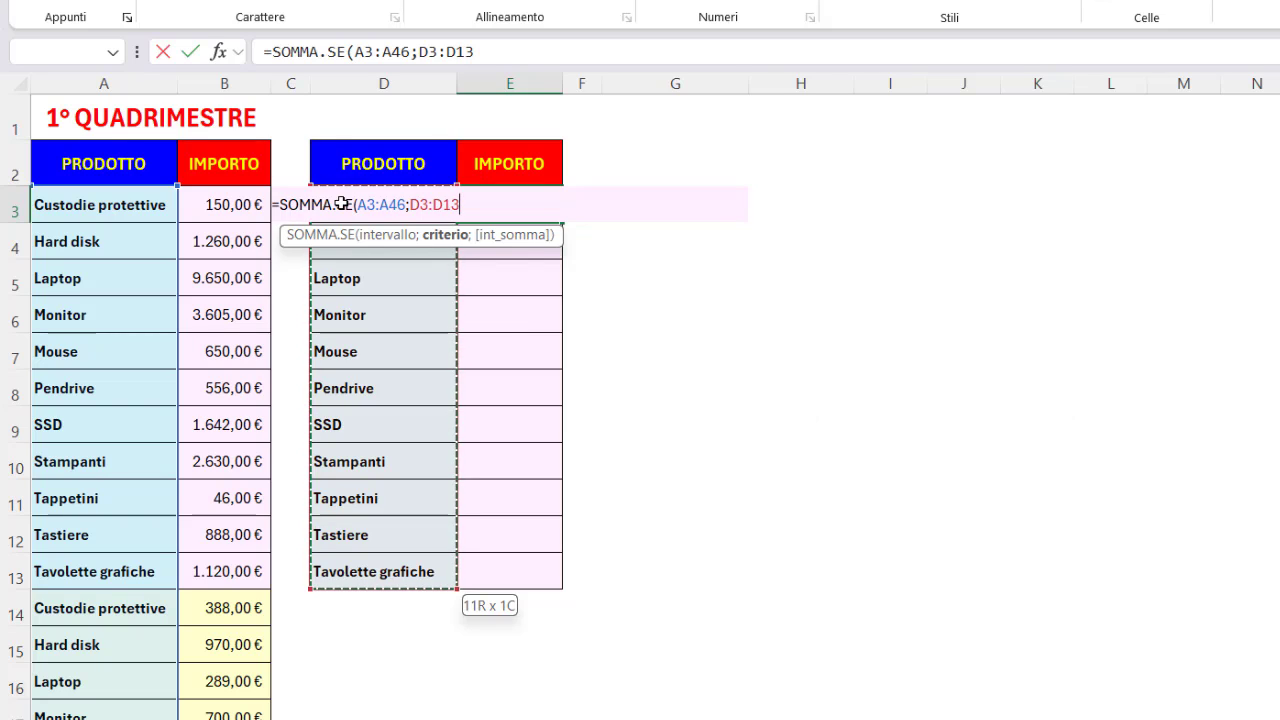
{"action": "type", "text": ";"}
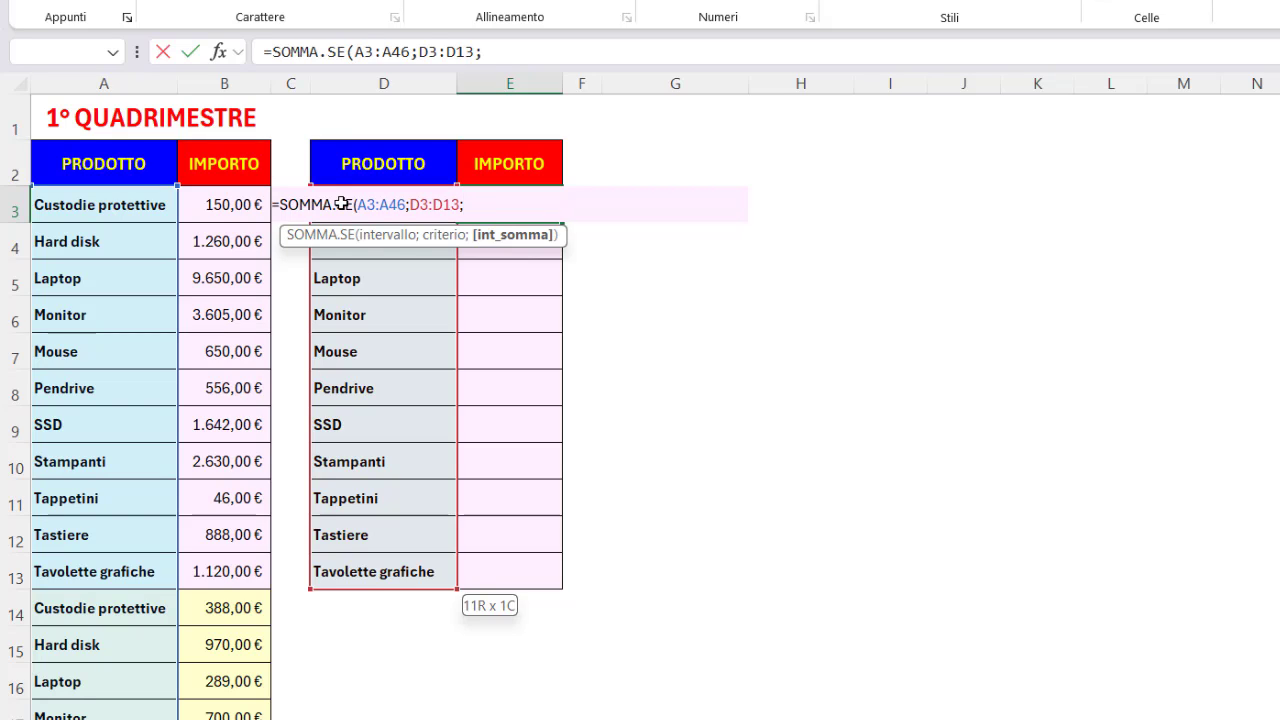
{"action": "left_click", "coordinate": [221, 204]}
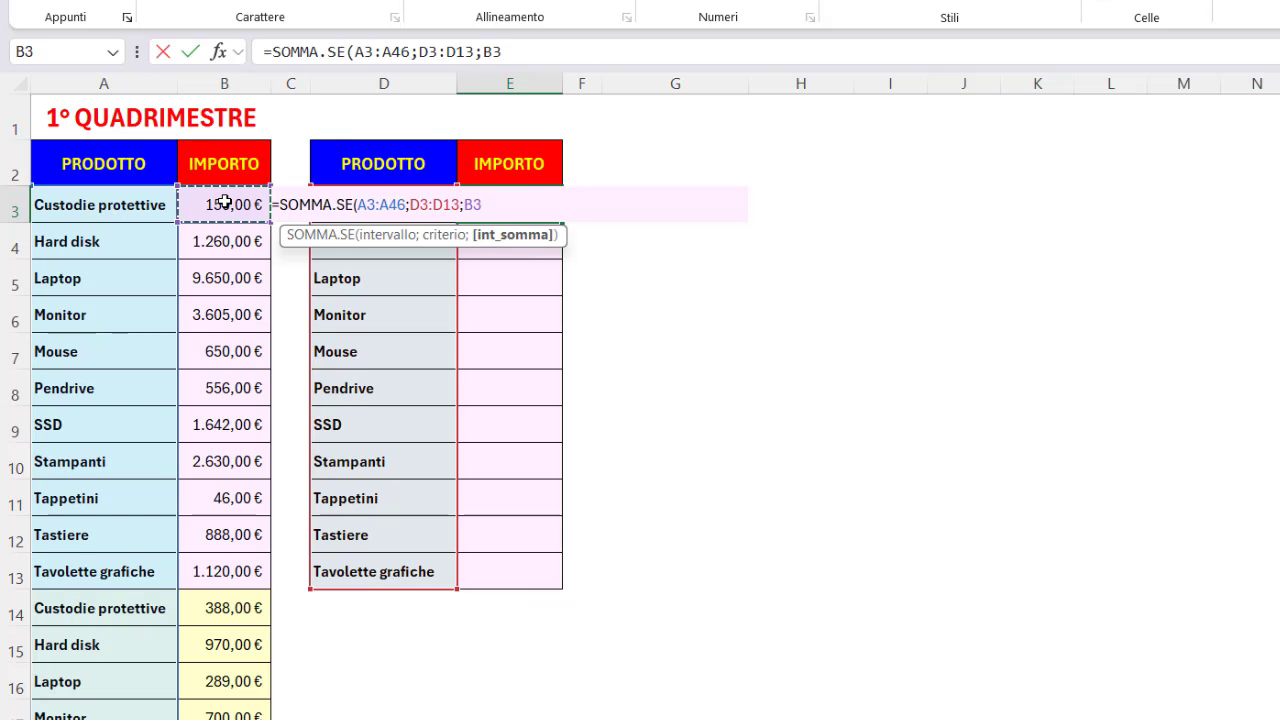
{"action": "key", "text": "ctrl+shift+Down"}
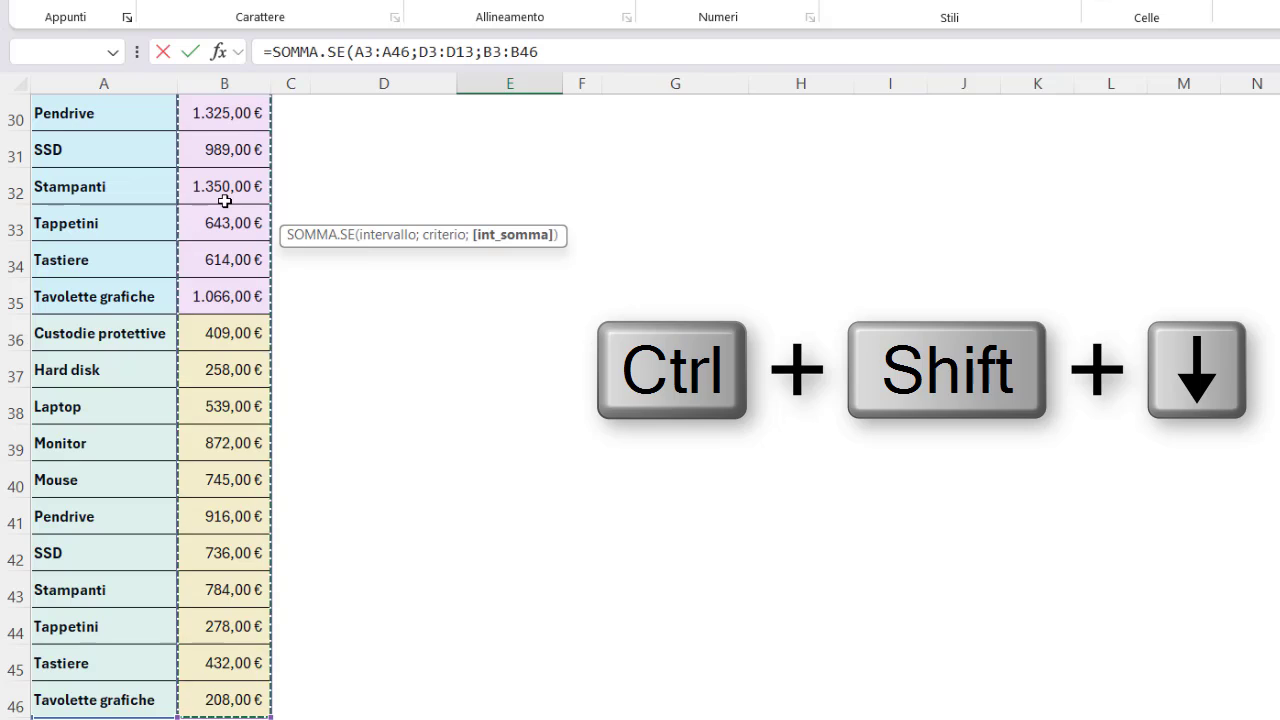
{"action": "key", "text": "ctrl+BackSpace"}
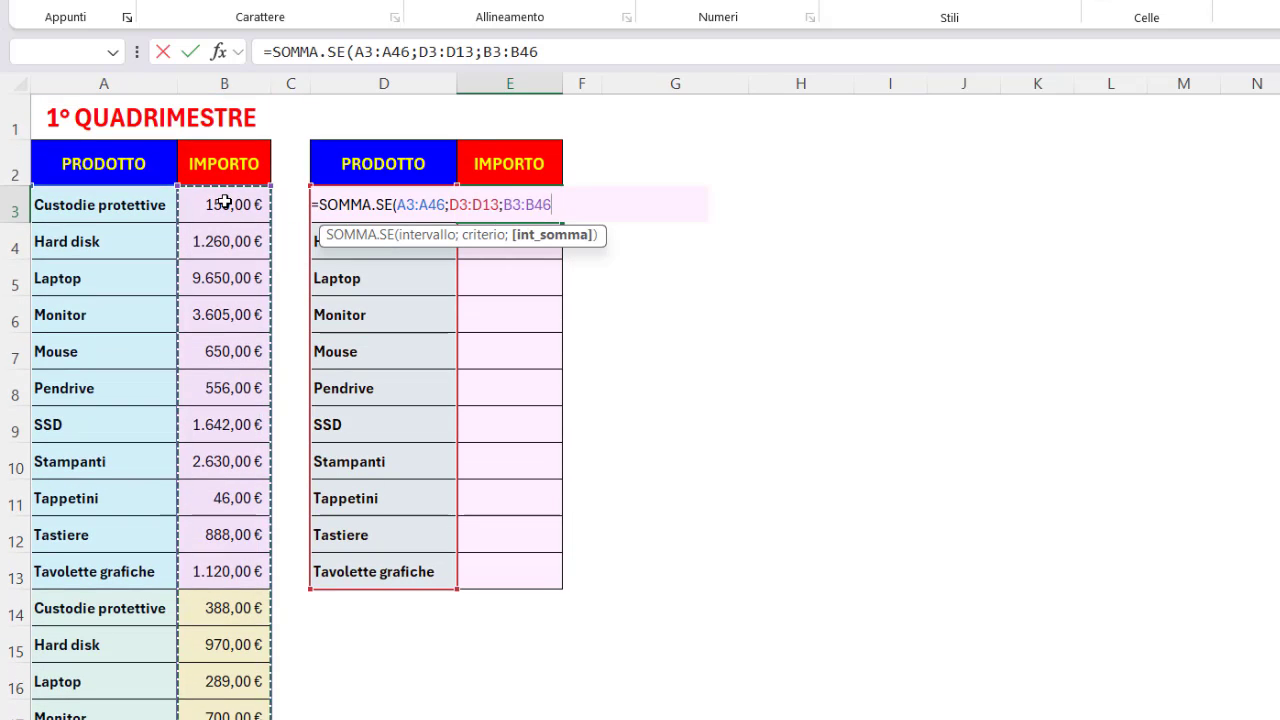
{"action": "key", "text": "Return"}
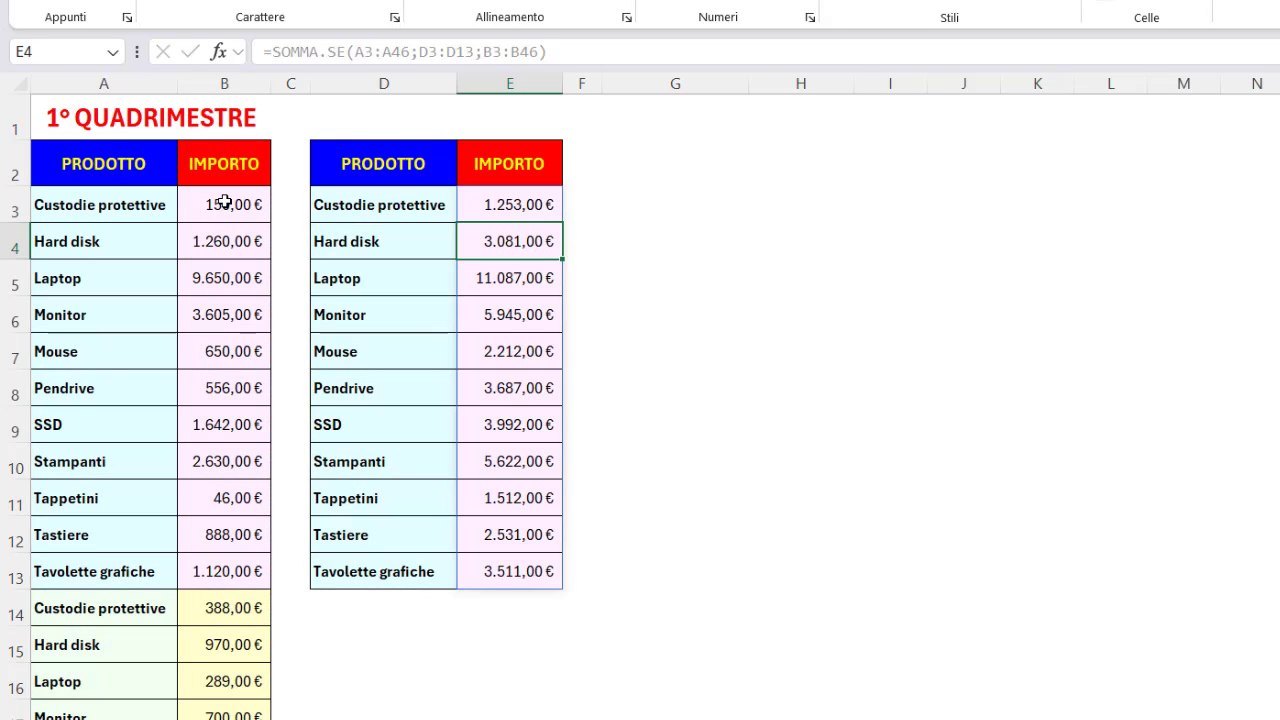
Step: Choose Mouse as the product in cell G1 above the green and orange filter table
{"action": "left_click", "coordinate": [515, 205]}
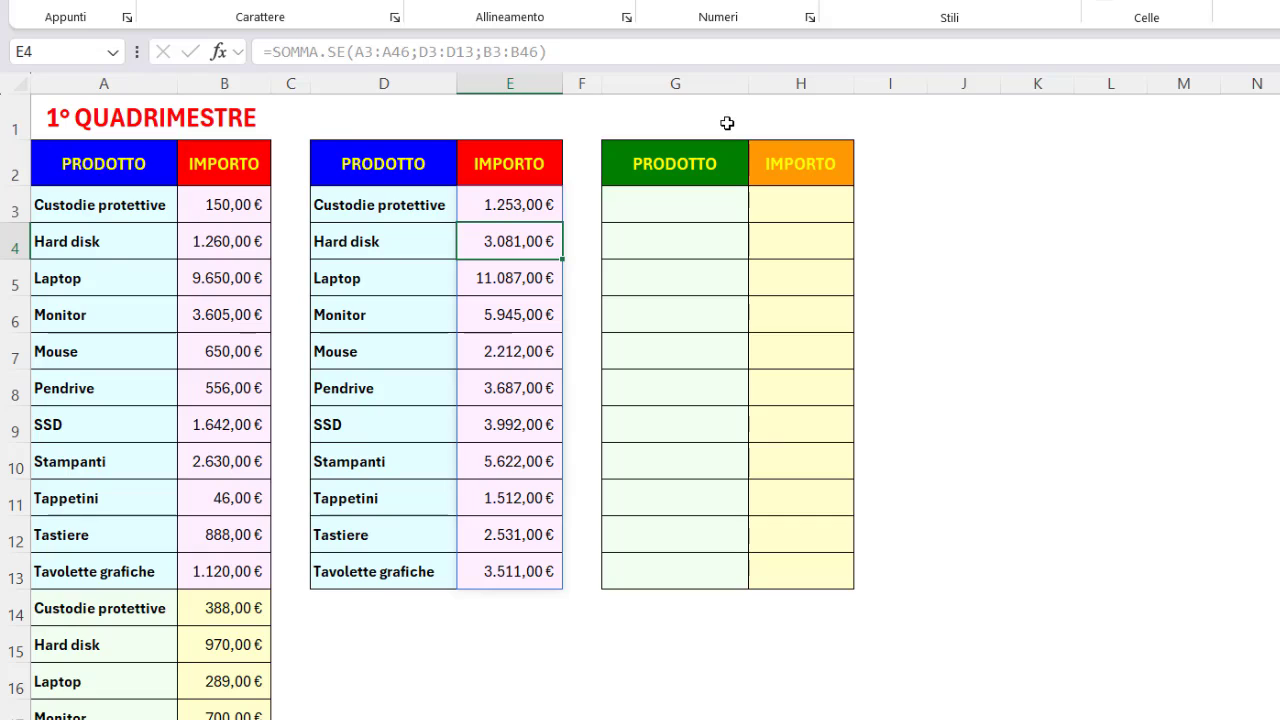
{"action": "left_click", "coordinate": [728, 122]}
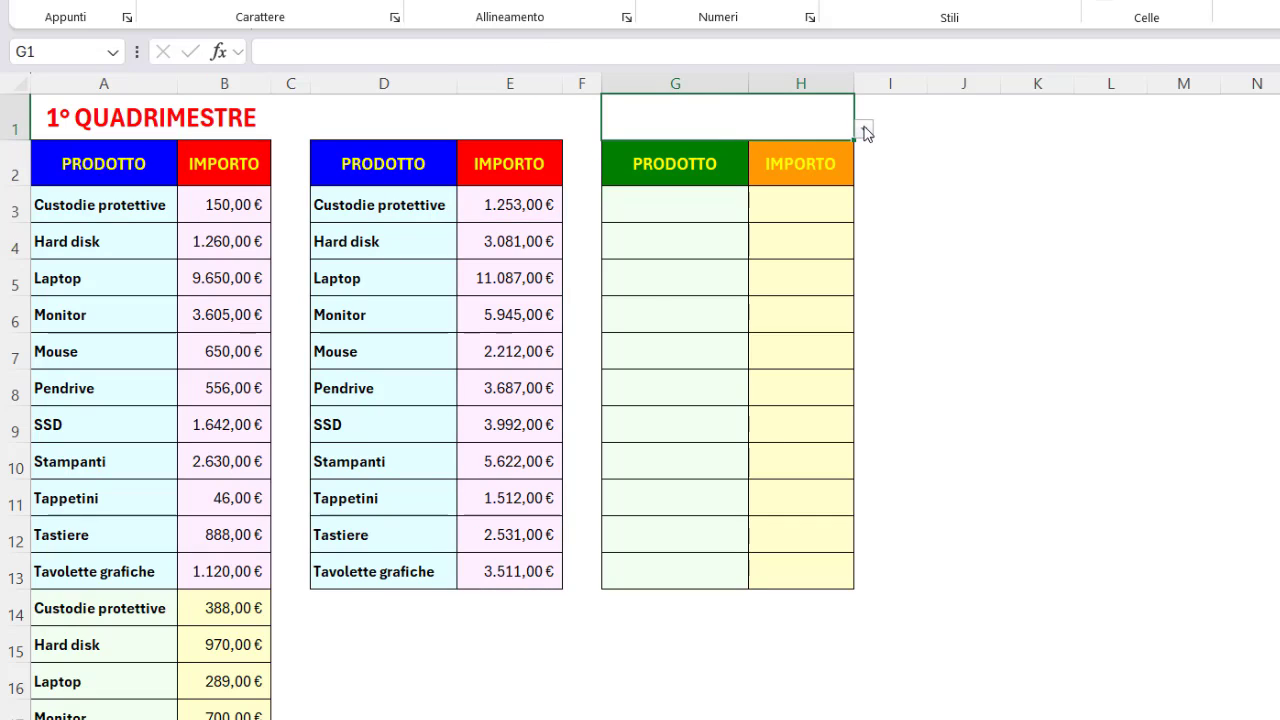
{"action": "left_click", "coordinate": [864, 130]}
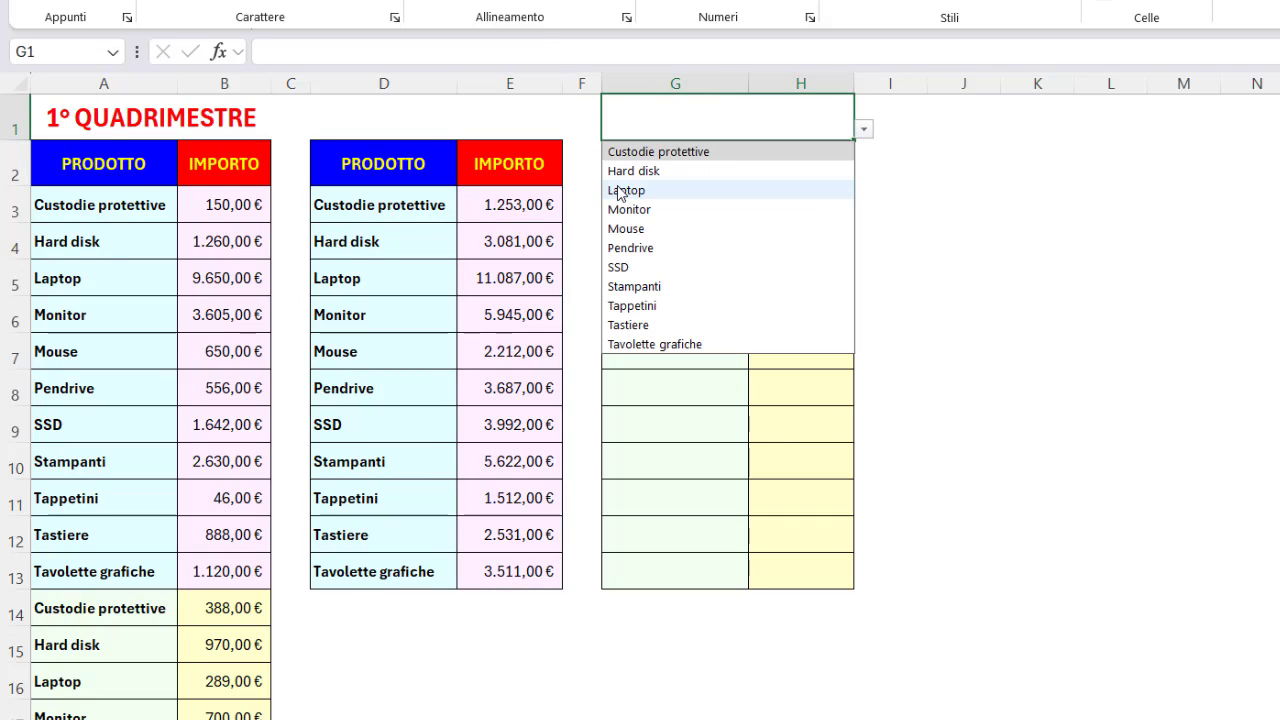
{"action": "left_click", "coordinate": [627, 229]}
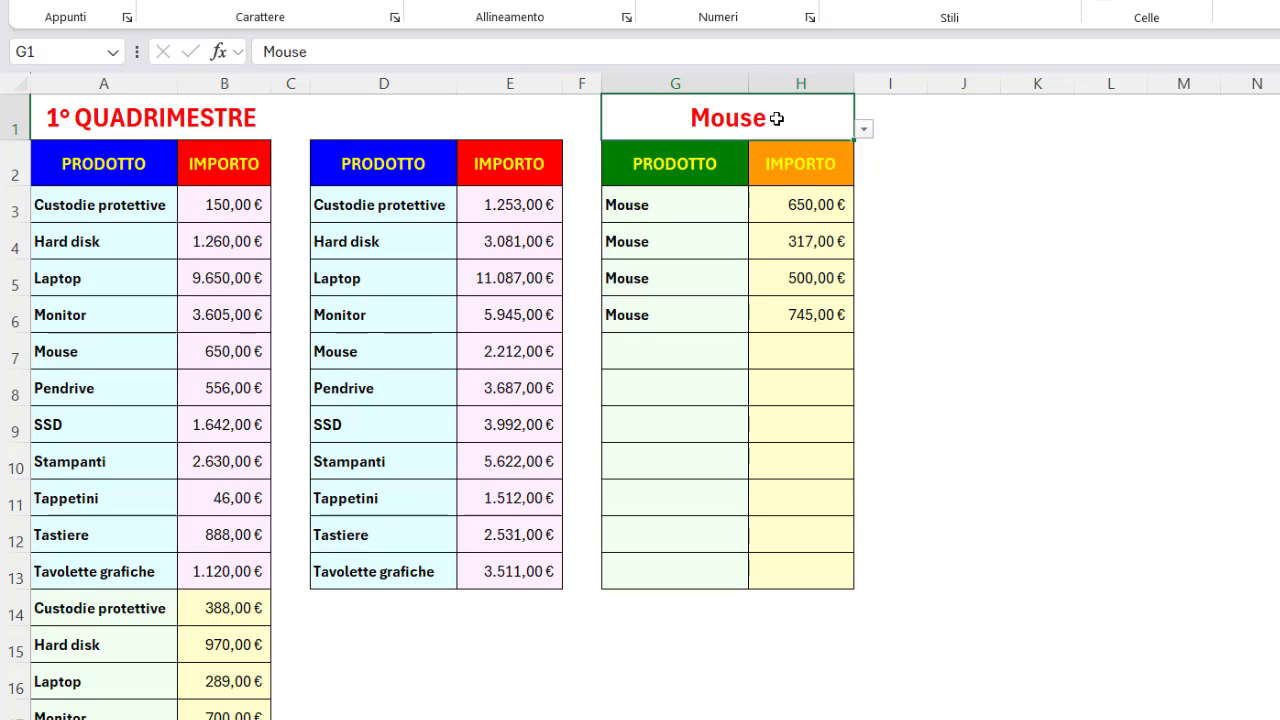
Step: Examine the matrix, include and if-empty arguments of the FILTRO formula in cell G3
{"action": "left_click", "coordinate": [700, 204]}
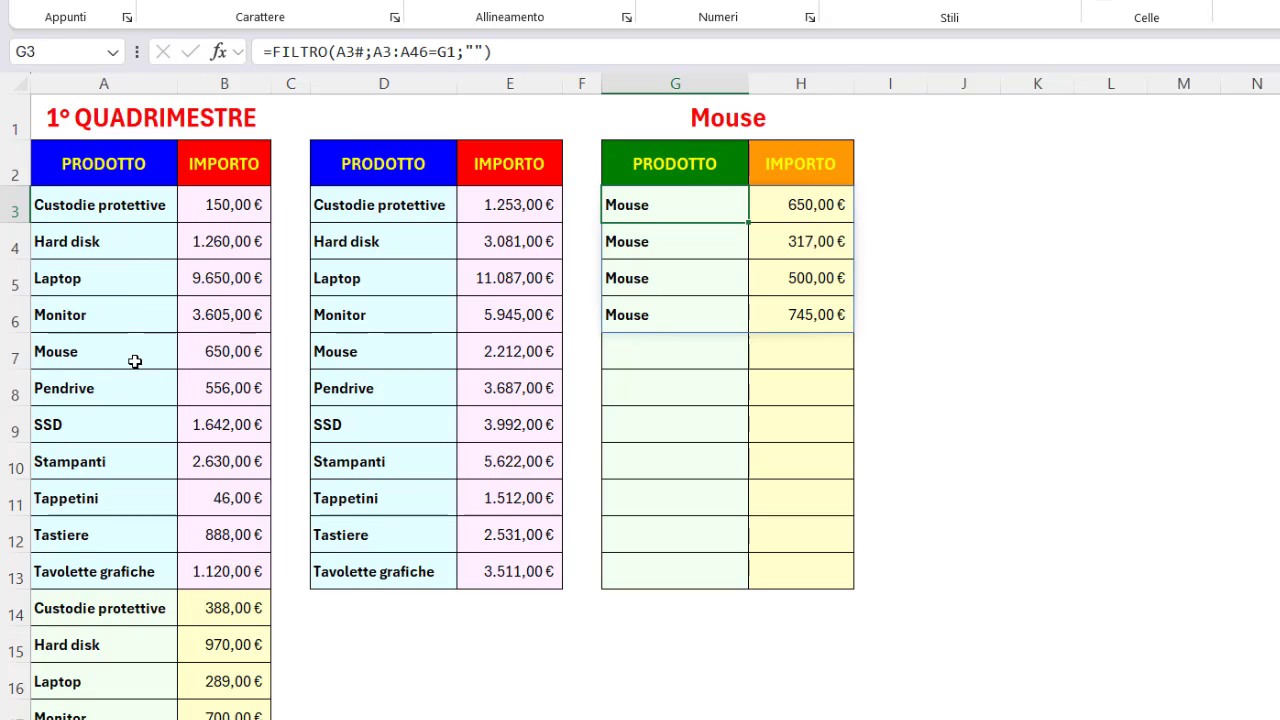
{"action": "left_click", "coordinate": [346, 52]}
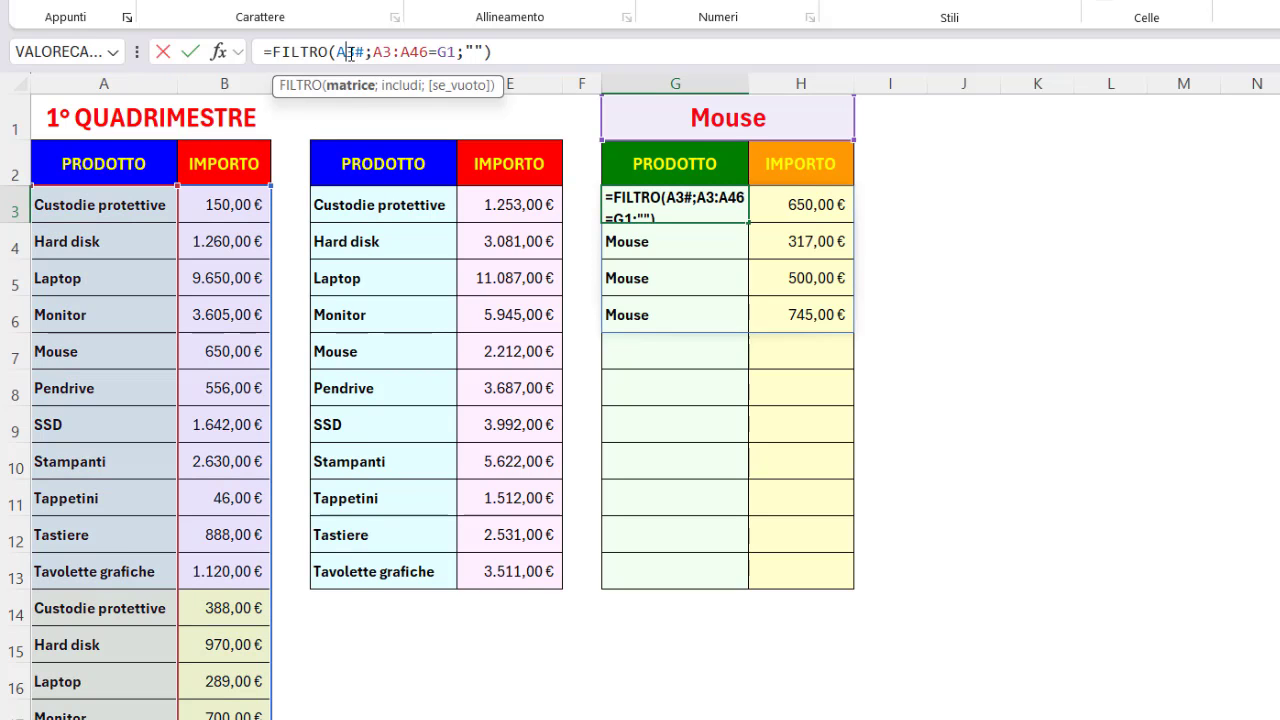
{"action": "left_click", "coordinate": [360, 86]}
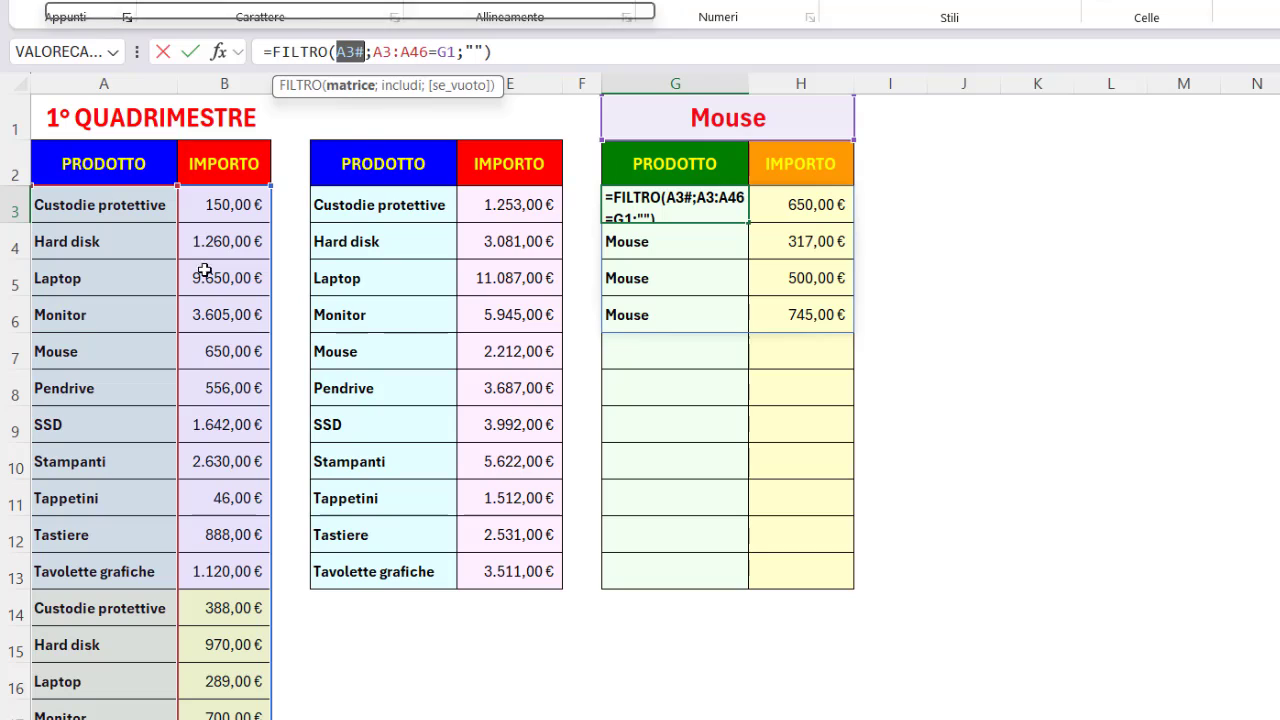
{"action": "left_click", "coordinate": [404, 85]}
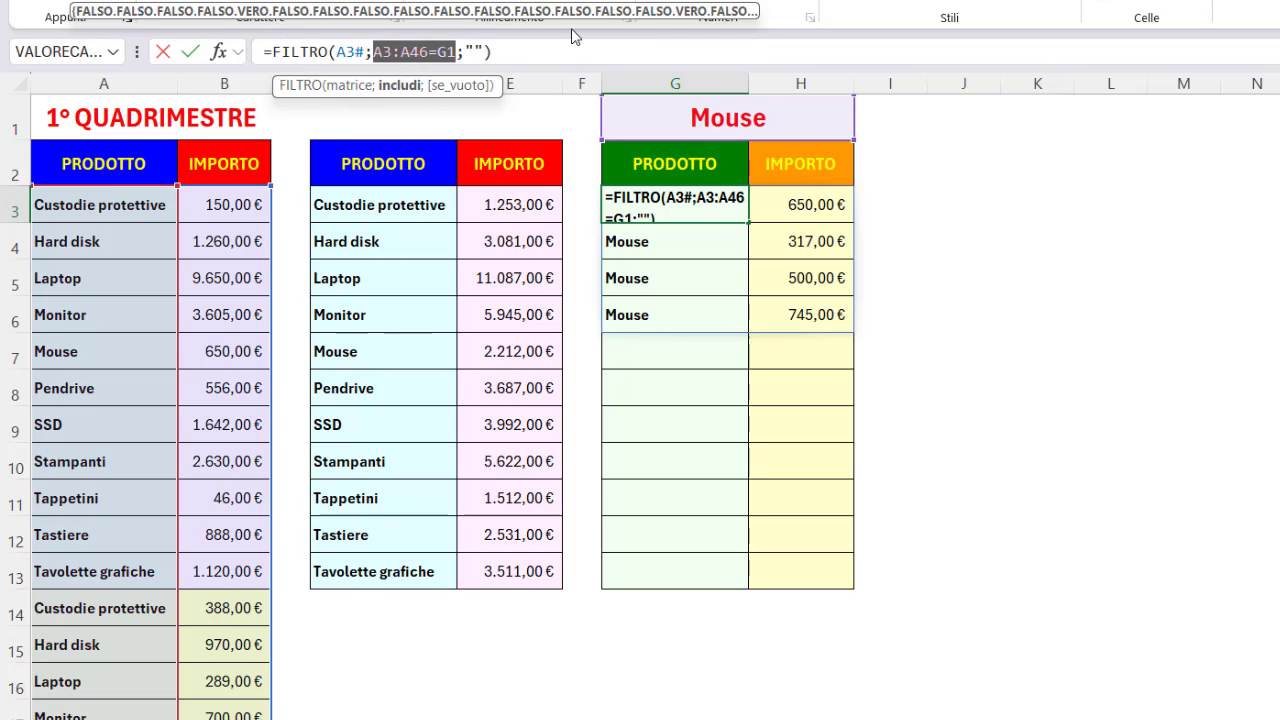
{"action": "left_click", "coordinate": [457, 88]}
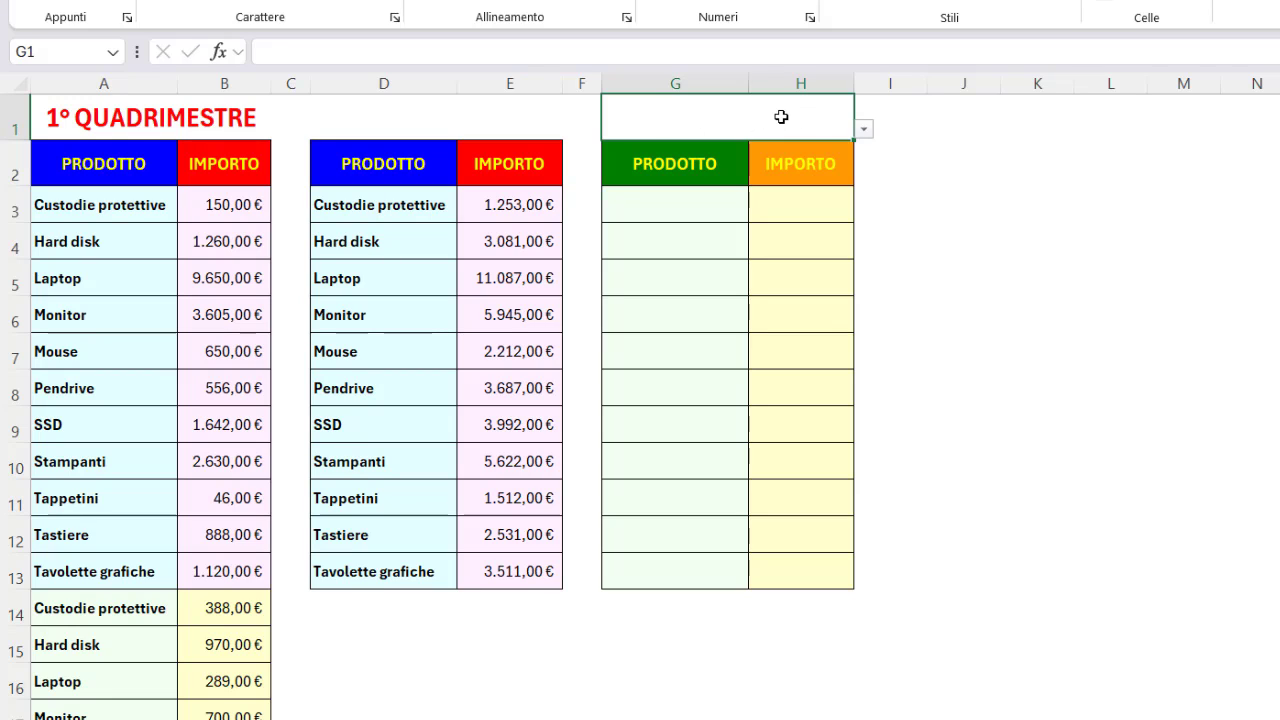
Step: Choose Monitor as the product in cell G1 to filter the stacked table by it
{"action": "left_click", "coordinate": [864, 130]}
{"action": "left_click", "coordinate": [648, 210]}
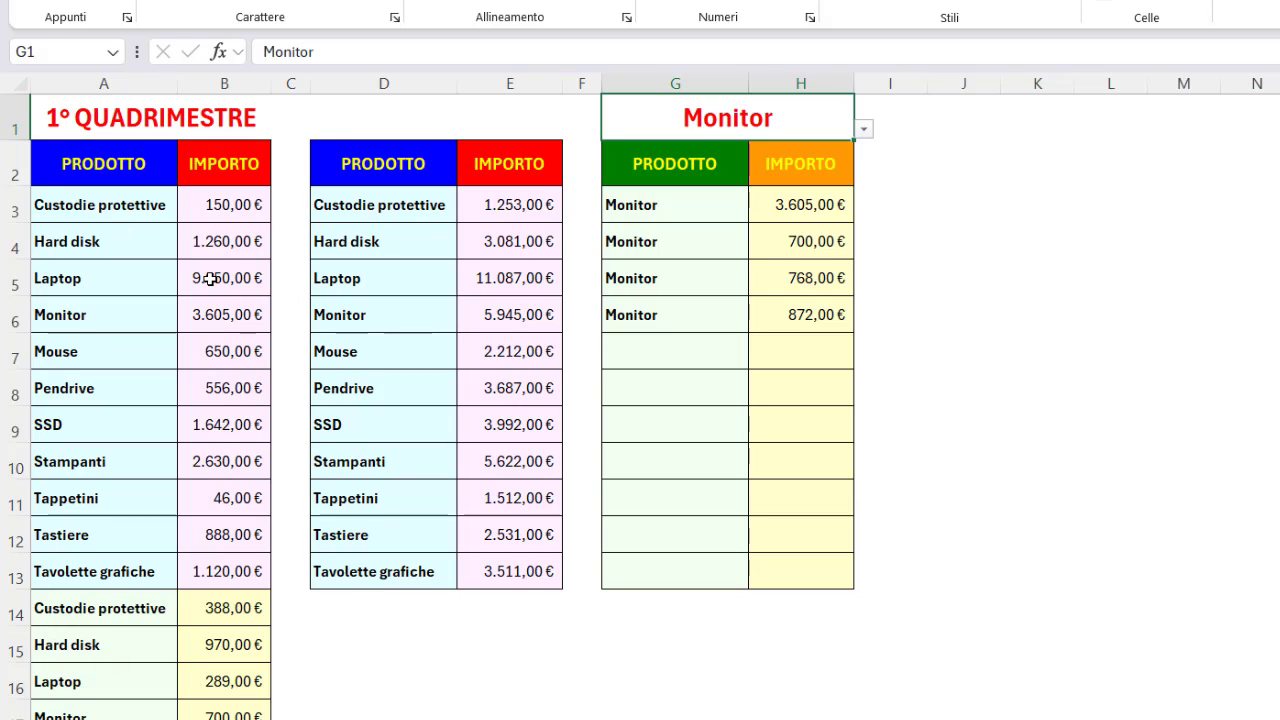
{"action": "left_click", "coordinate": [238, 109]}
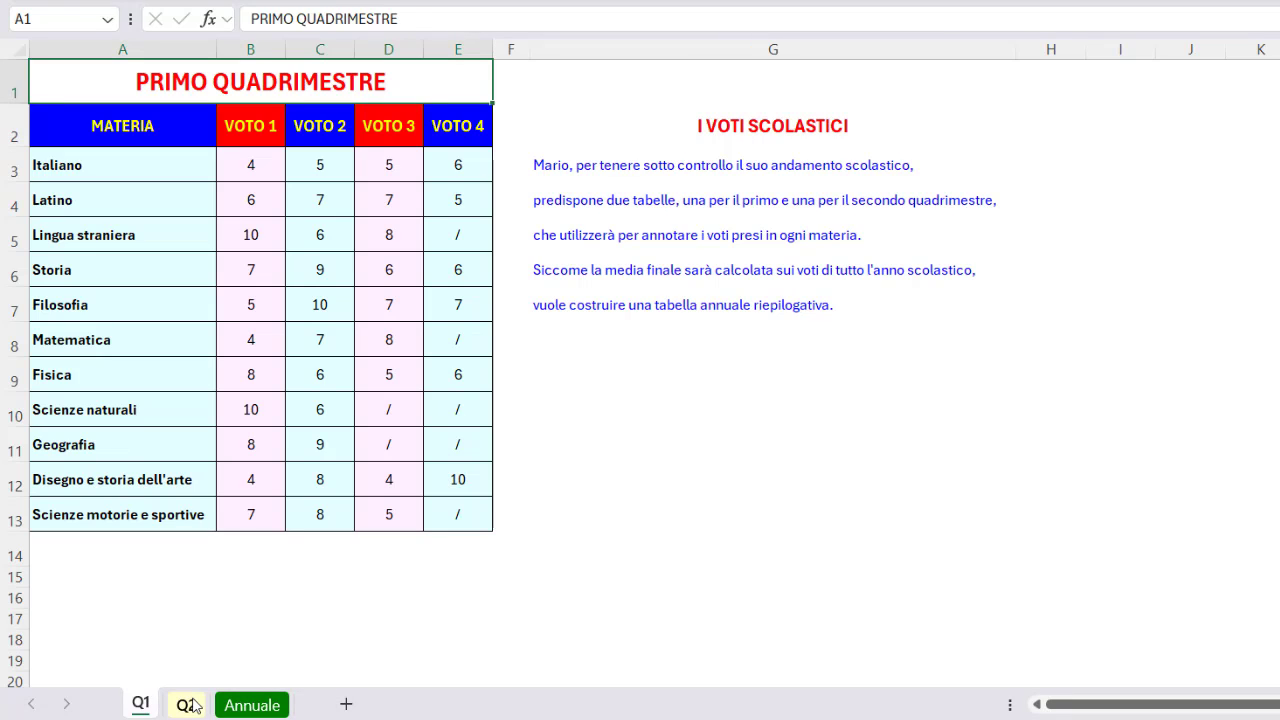
Step: Compare the grade tables on the Q1 and Q2 sheets and view the empty yearly table on the Annuale sheet
{"action": "left_click", "coordinate": [187, 705]}
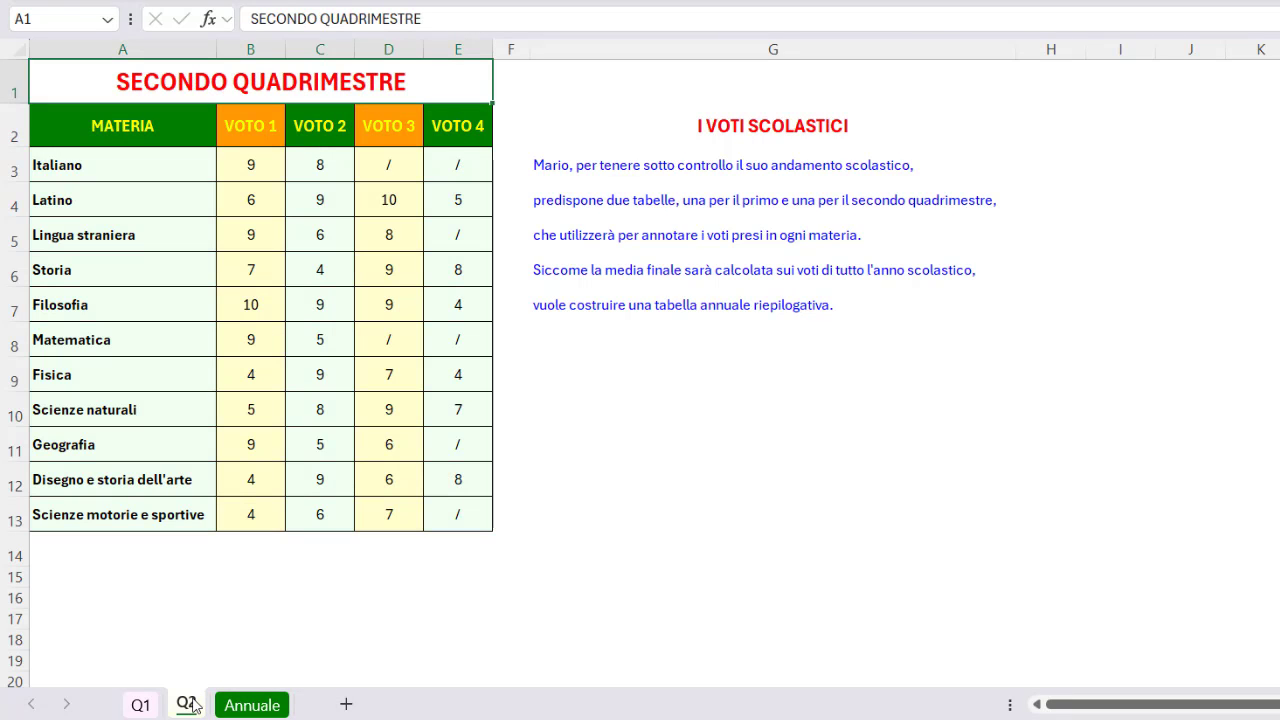
{"action": "left_click", "coordinate": [141, 705]}
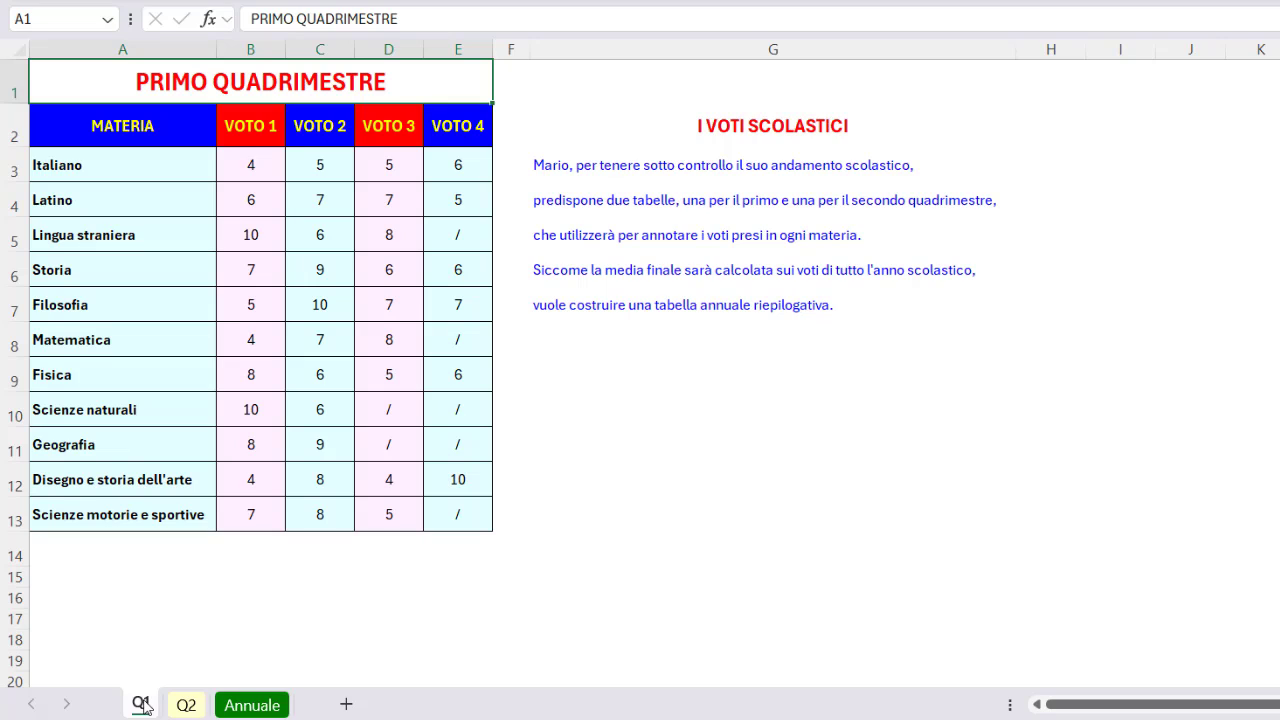
{"action": "left_click", "coordinate": [184, 706]}
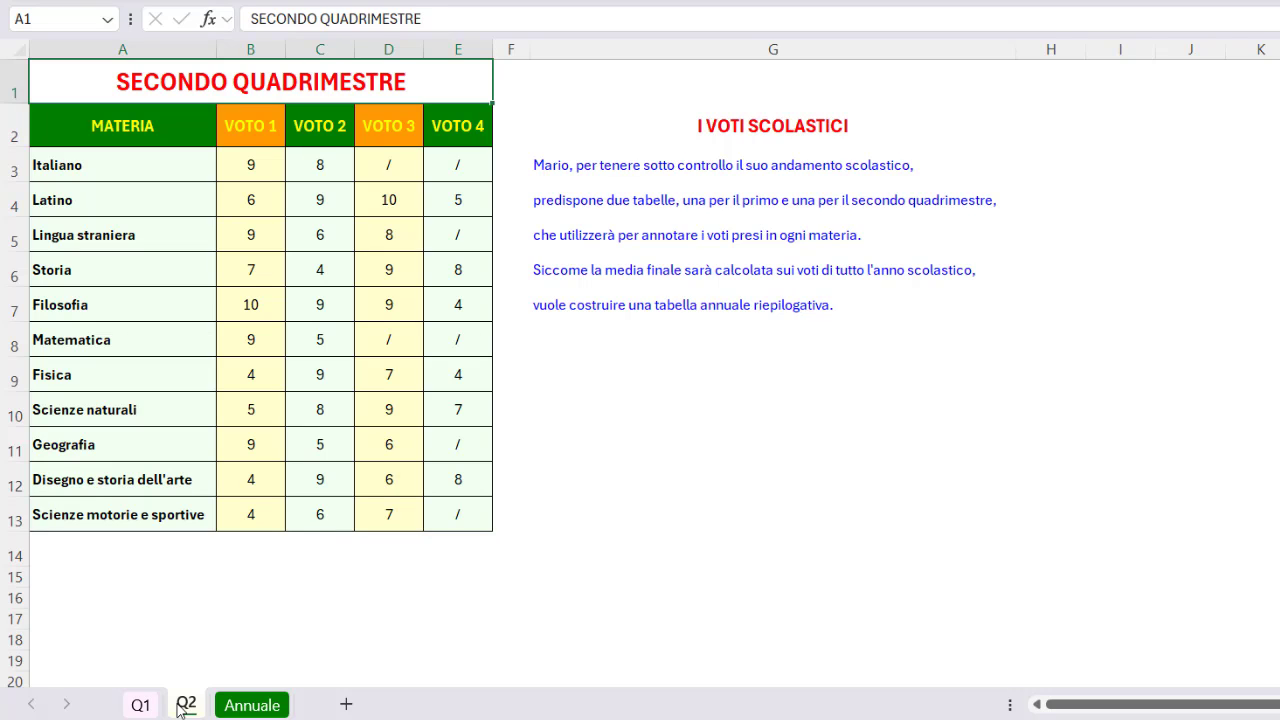
{"action": "left_click", "coordinate": [232, 706]}
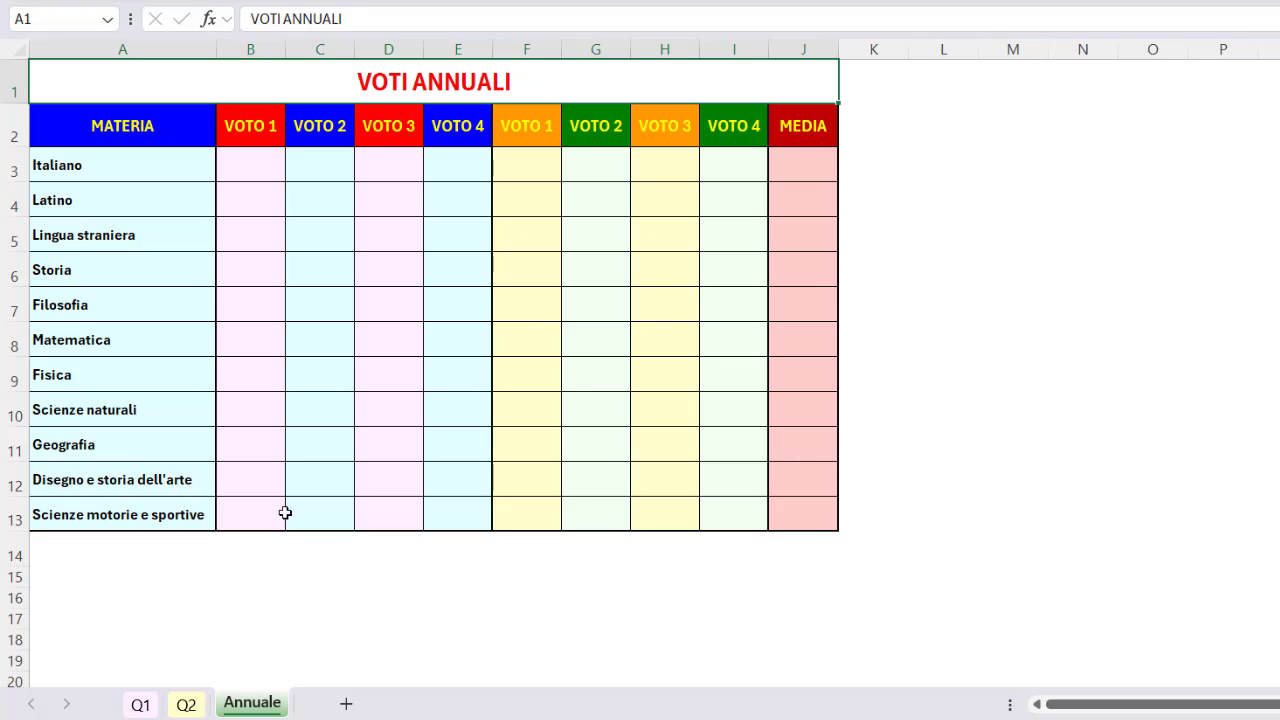
Step: Select the grades B3:E13 on the Q1 sheet and go to the named grade range on the Q2 sheet
{"action": "left_click", "coordinate": [140, 705]}
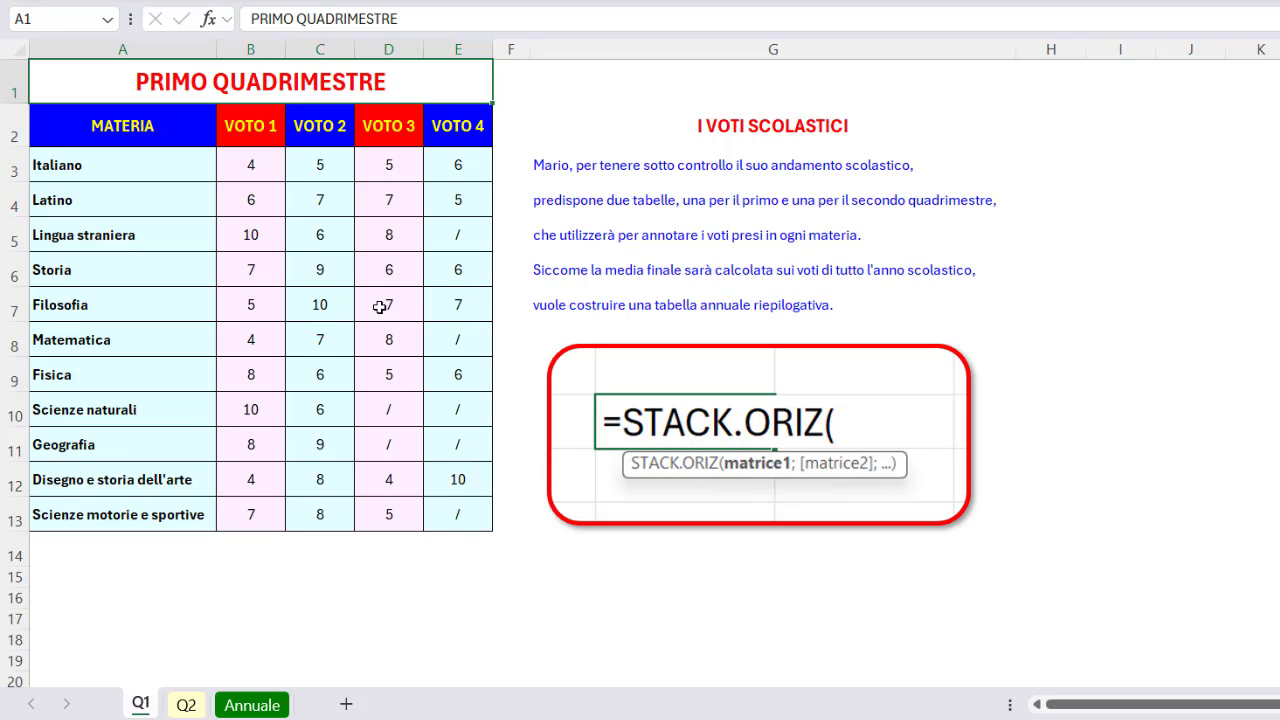
{"action": "left_click", "coordinate": [330, 272]}
{"action": "left_click_drag", "start_coordinate": [246, 168], "coordinate": [452, 509]}
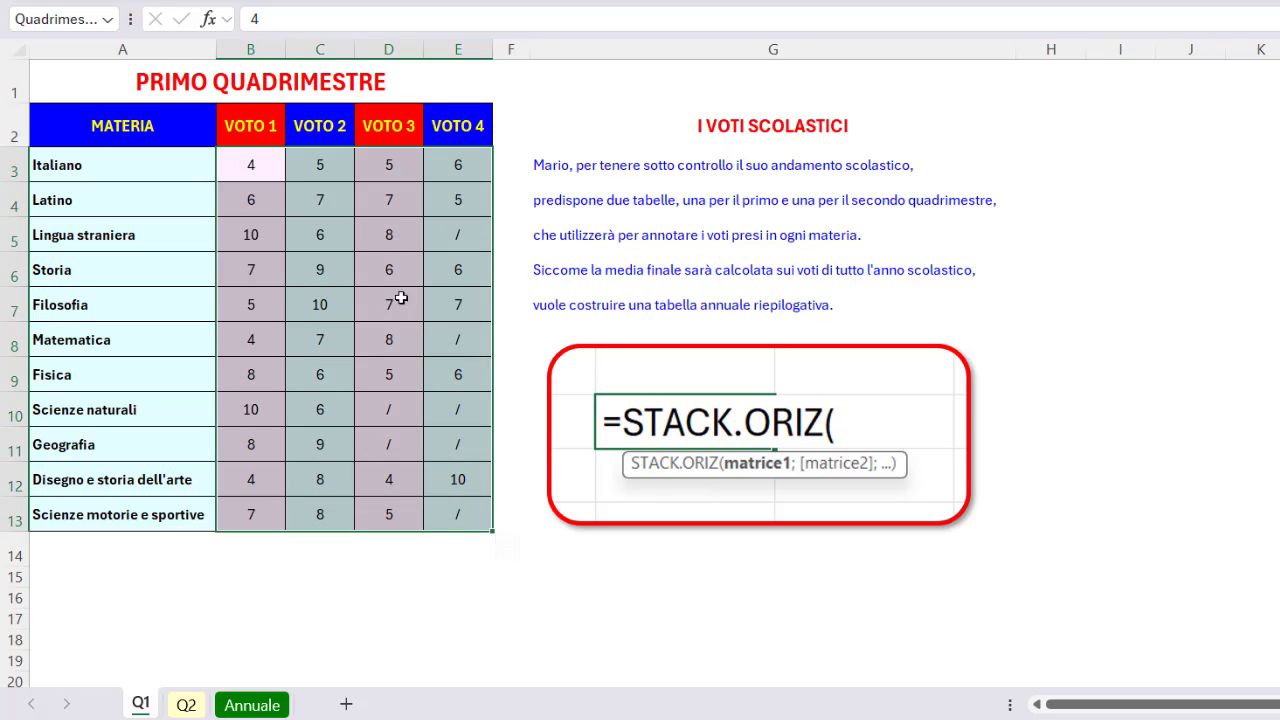
{"action": "left_click", "coordinate": [107, 20]}
{"action": "left_click", "coordinate": [93, 66]}
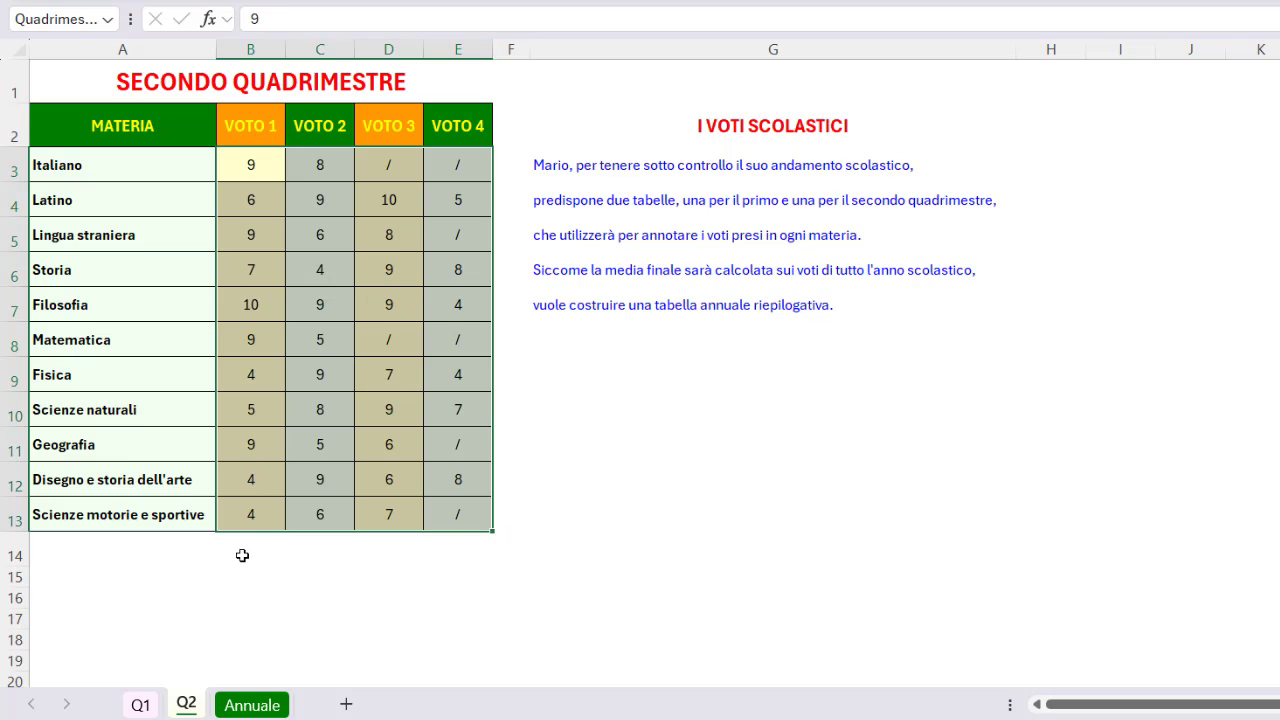
Step: On the Annuale sheet, join both terms' grades in cell B3 with =STACK.ORIZ(Quadrimestre1;Quadrimestre2)
{"action": "left_click", "coordinate": [240, 706]}
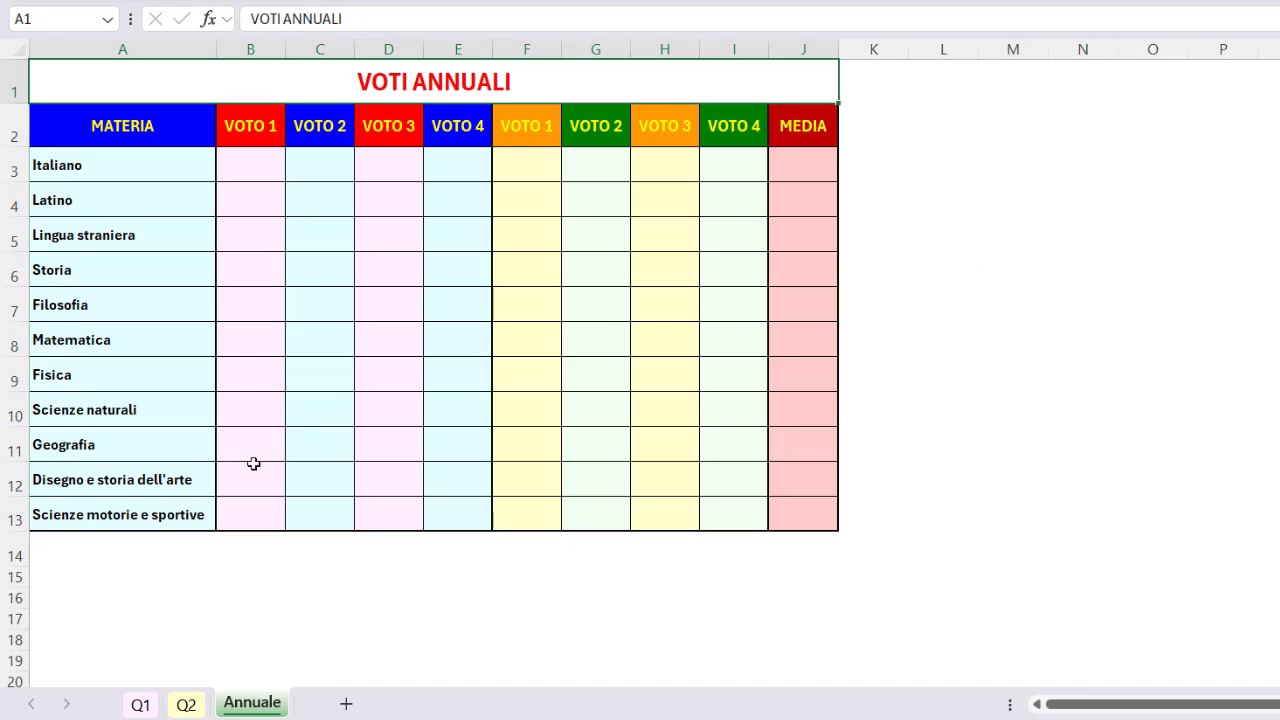
{"action": "left_click", "coordinate": [249, 168]}
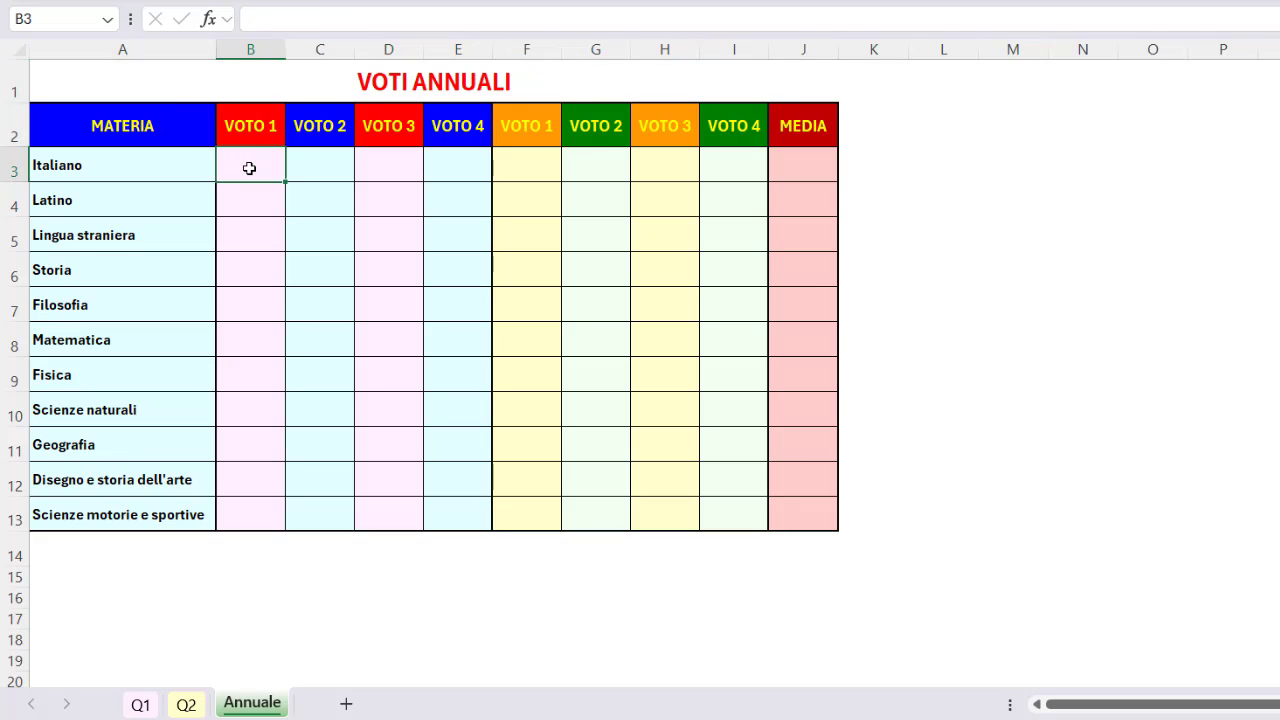
{"action": "type", "text": "=st"}
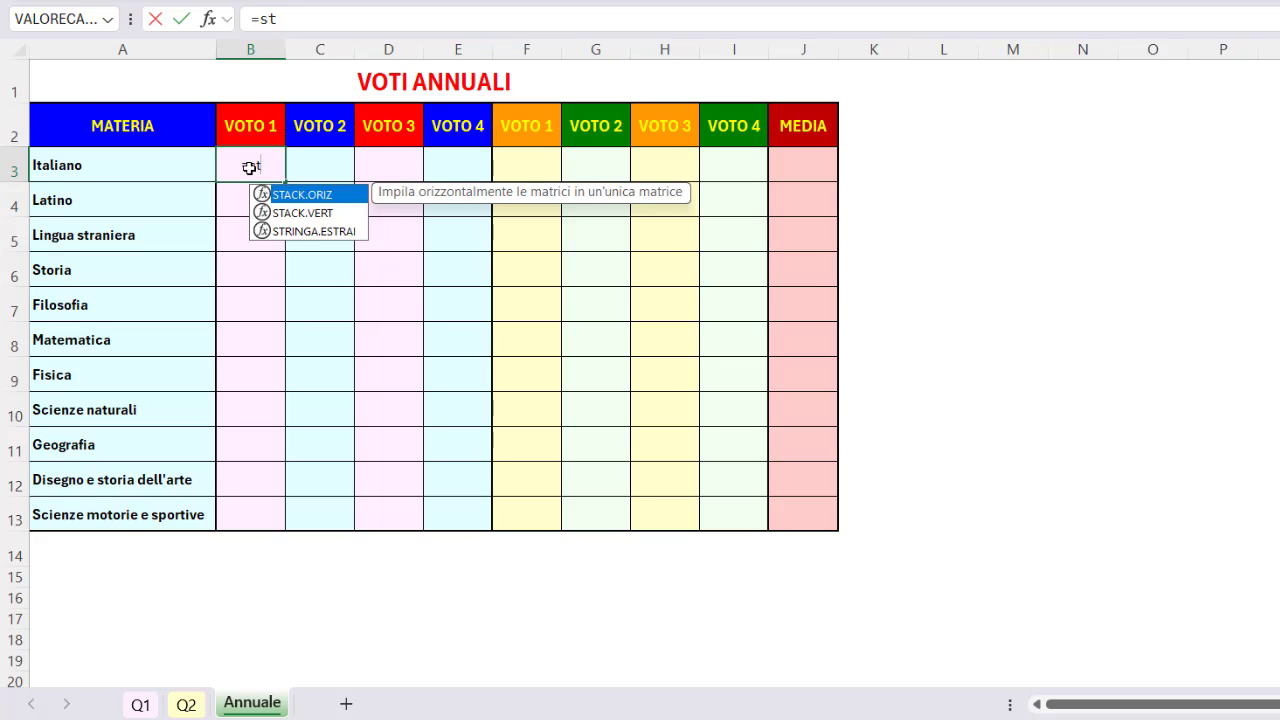
{"action": "key", "text": "Tab"}
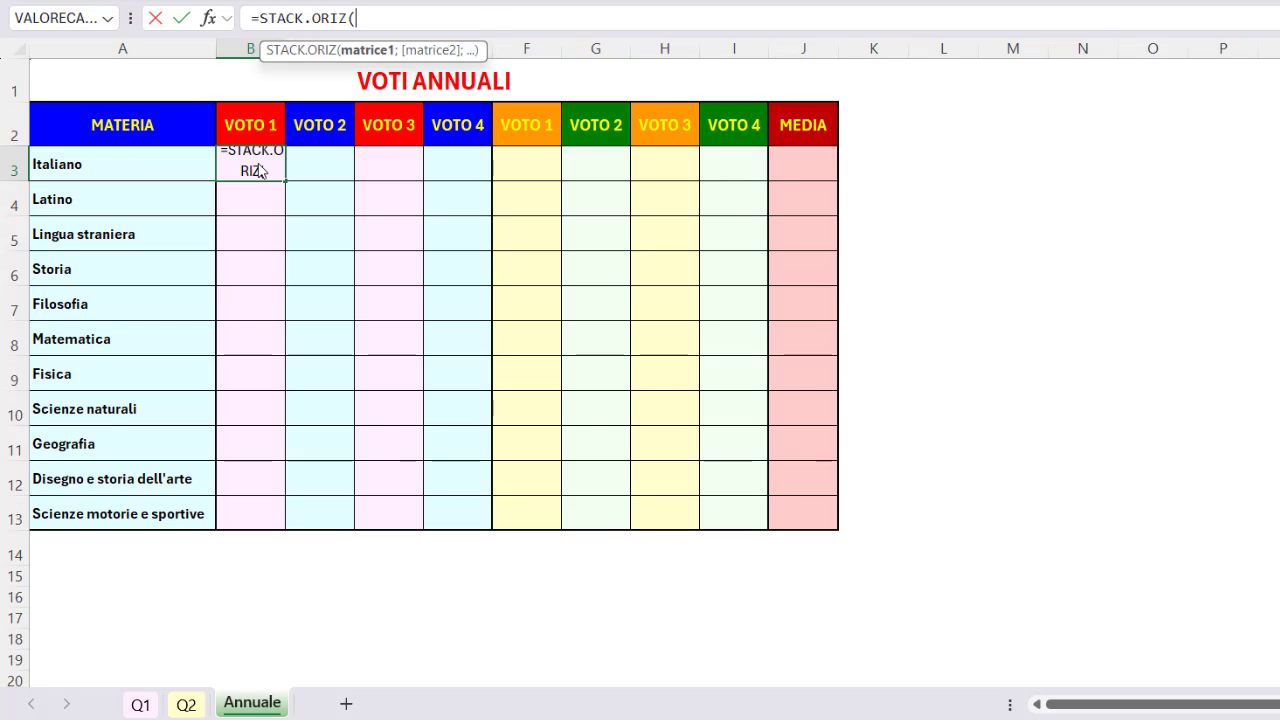
{"action": "key", "text": "F3"}
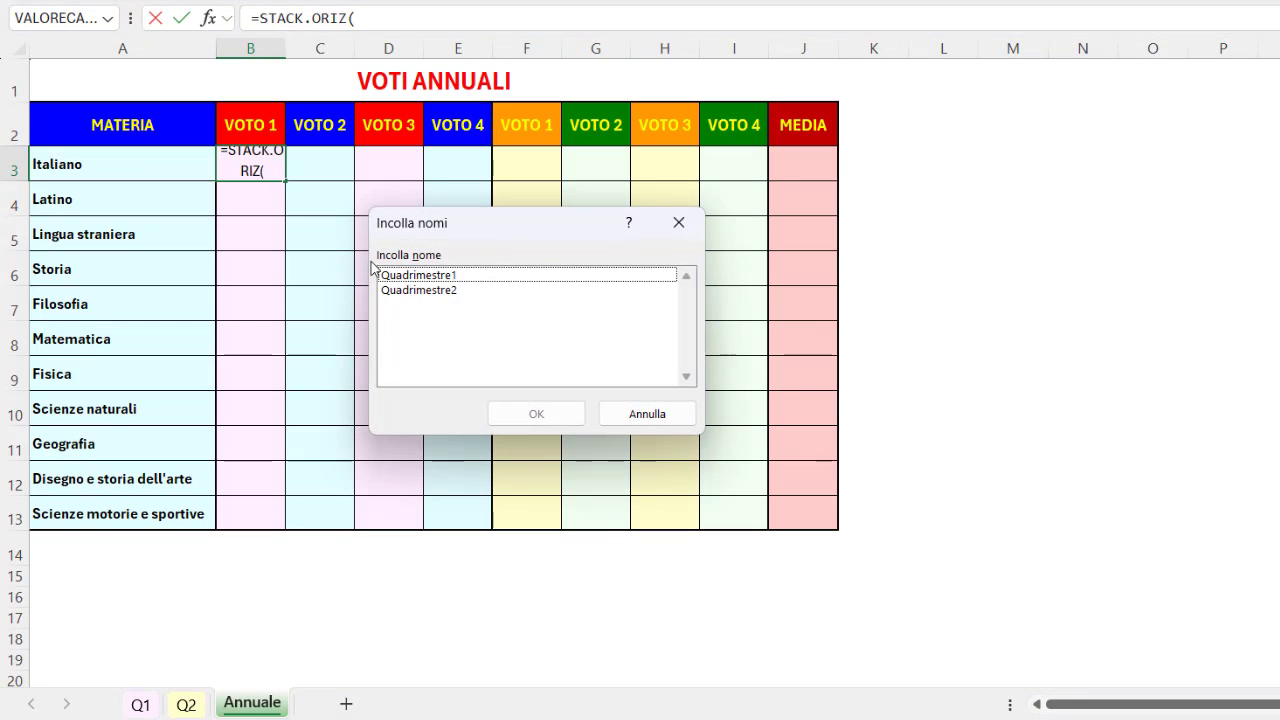
{"action": "double_click", "coordinate": [440, 276]}
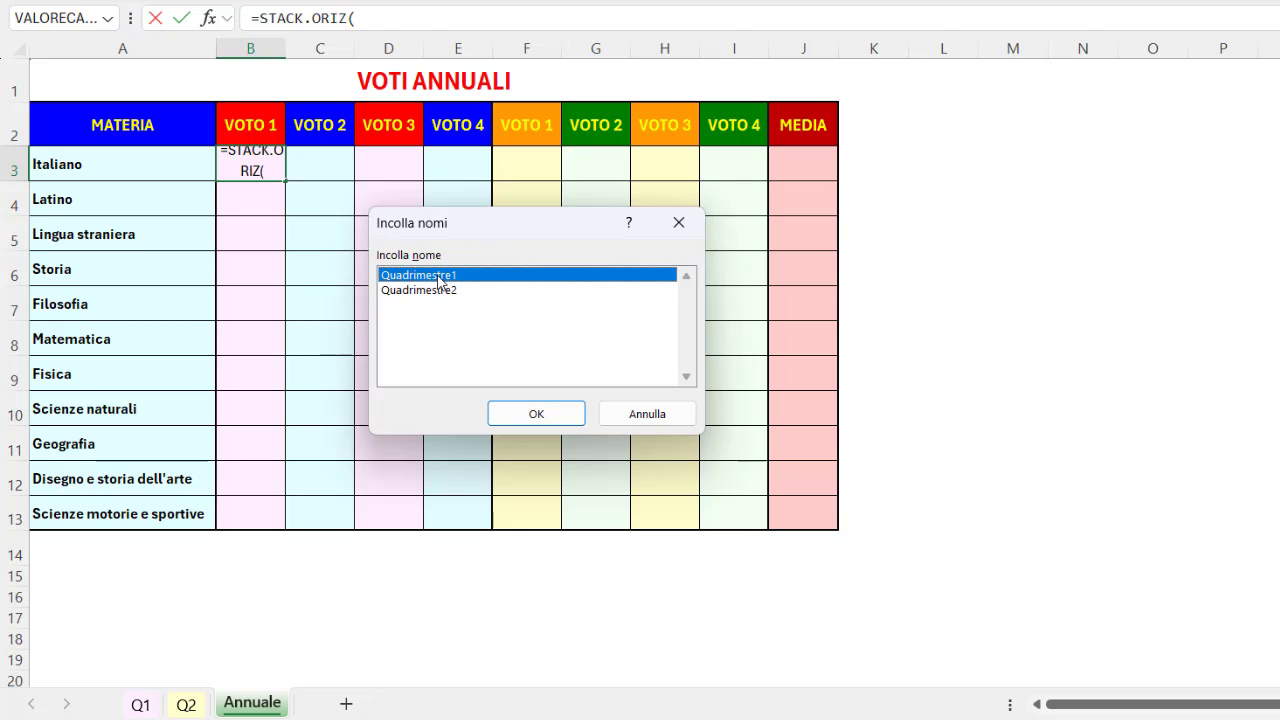
{"action": "type", "text": ";"}
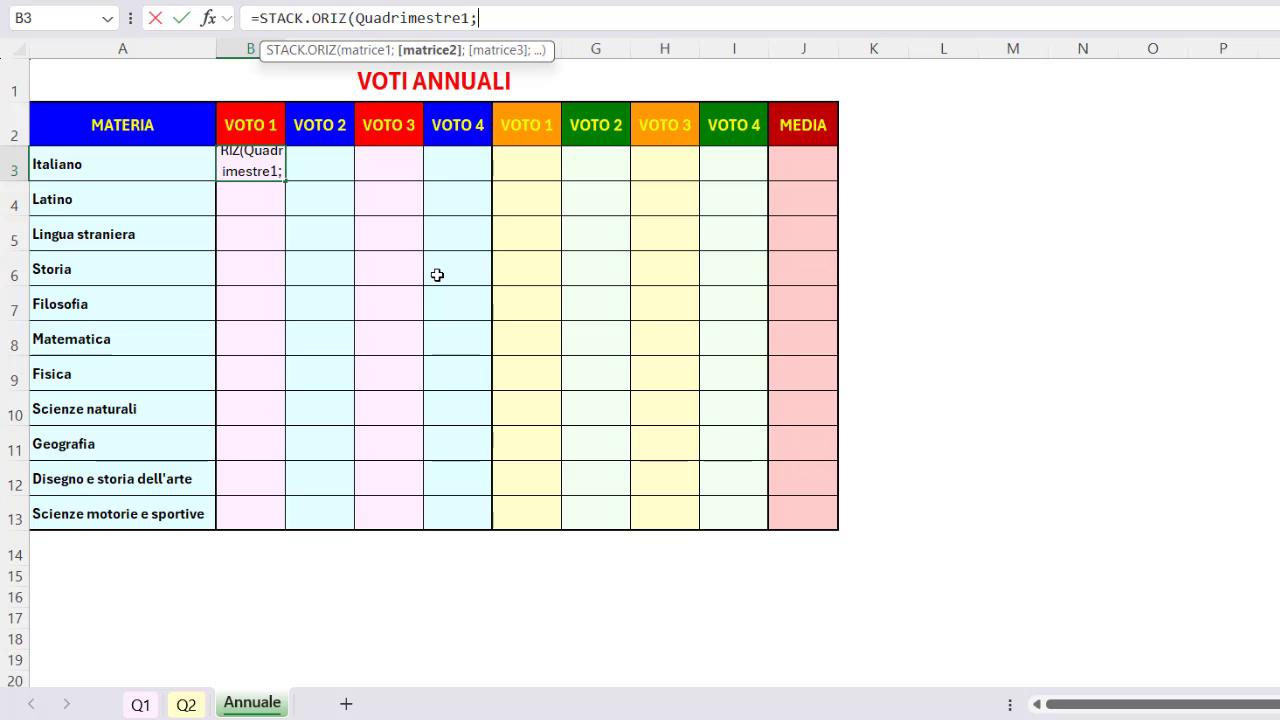
{"action": "key", "text": "F3"}
{"action": "double_click", "coordinate": [441, 291]}
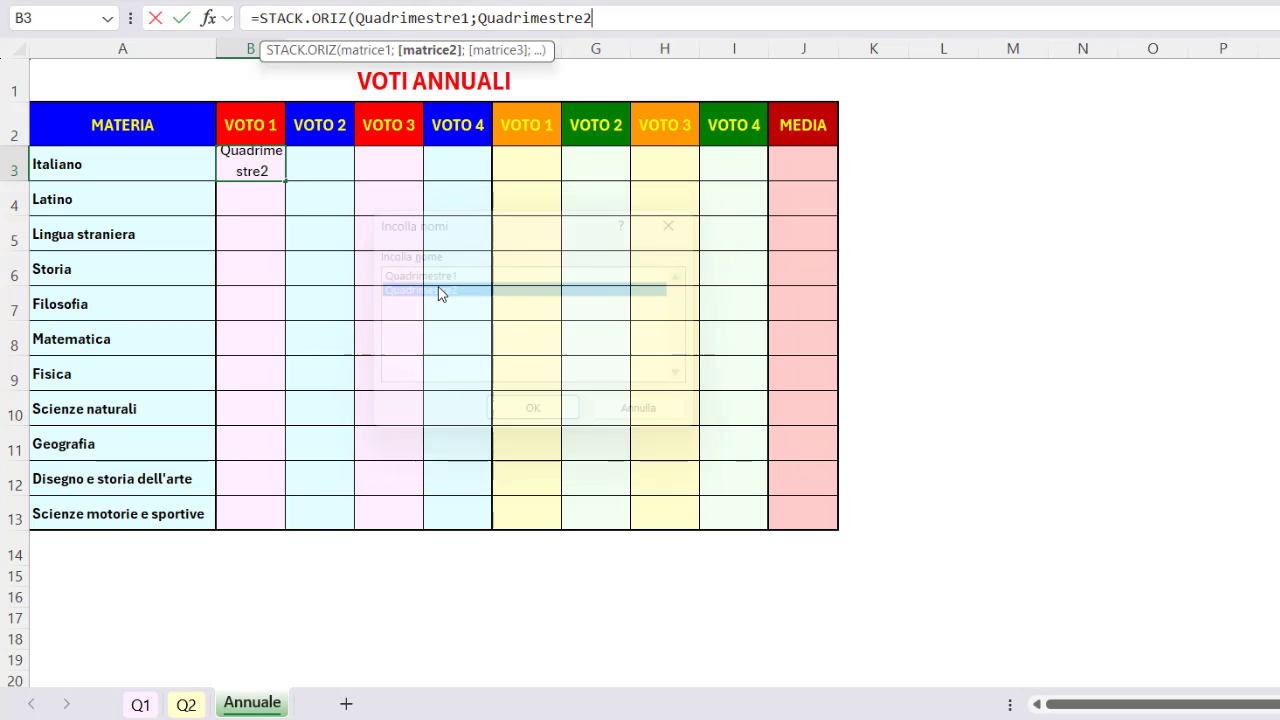
{"action": "type", "text": ")"}
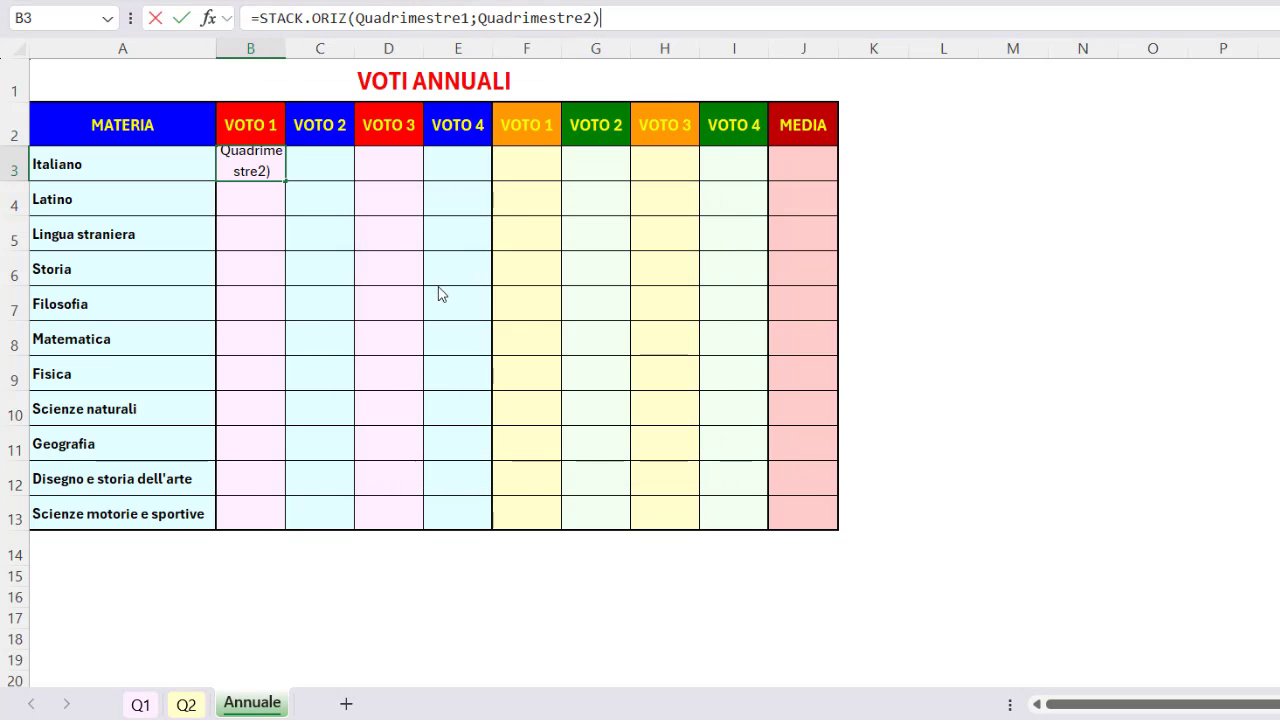
{"action": "key", "text": "Return"}
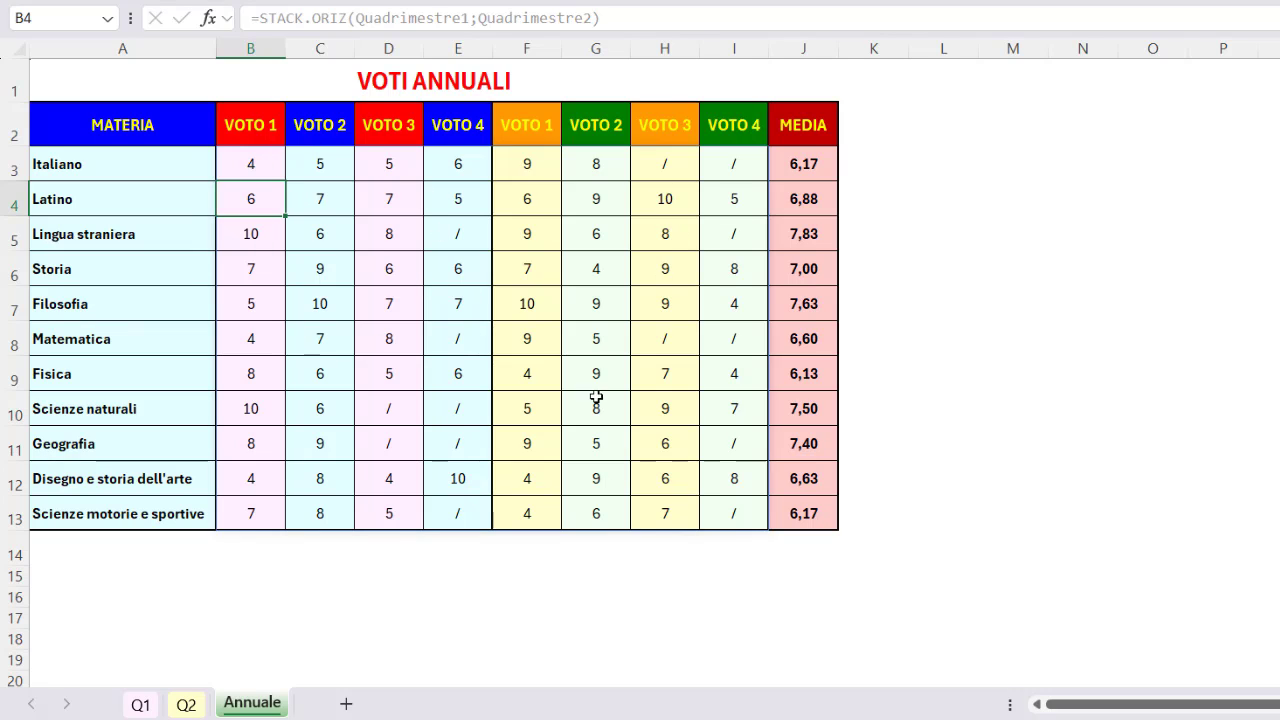
Step: Inspect the average formula in J3, clear the third Italiano grade in D3 on the Q2 sheet, and check its effect on Annuale
{"action": "left_click", "coordinate": [806, 168]}
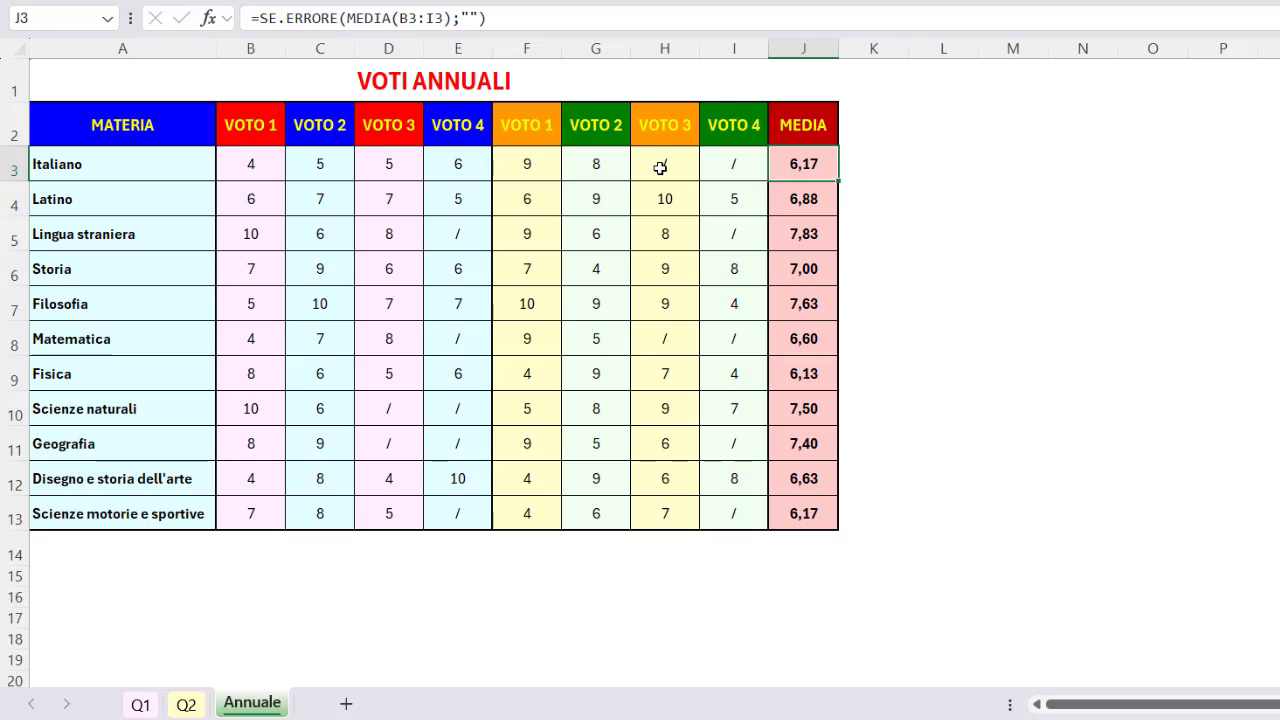
{"action": "left_click", "coordinate": [186, 705]}
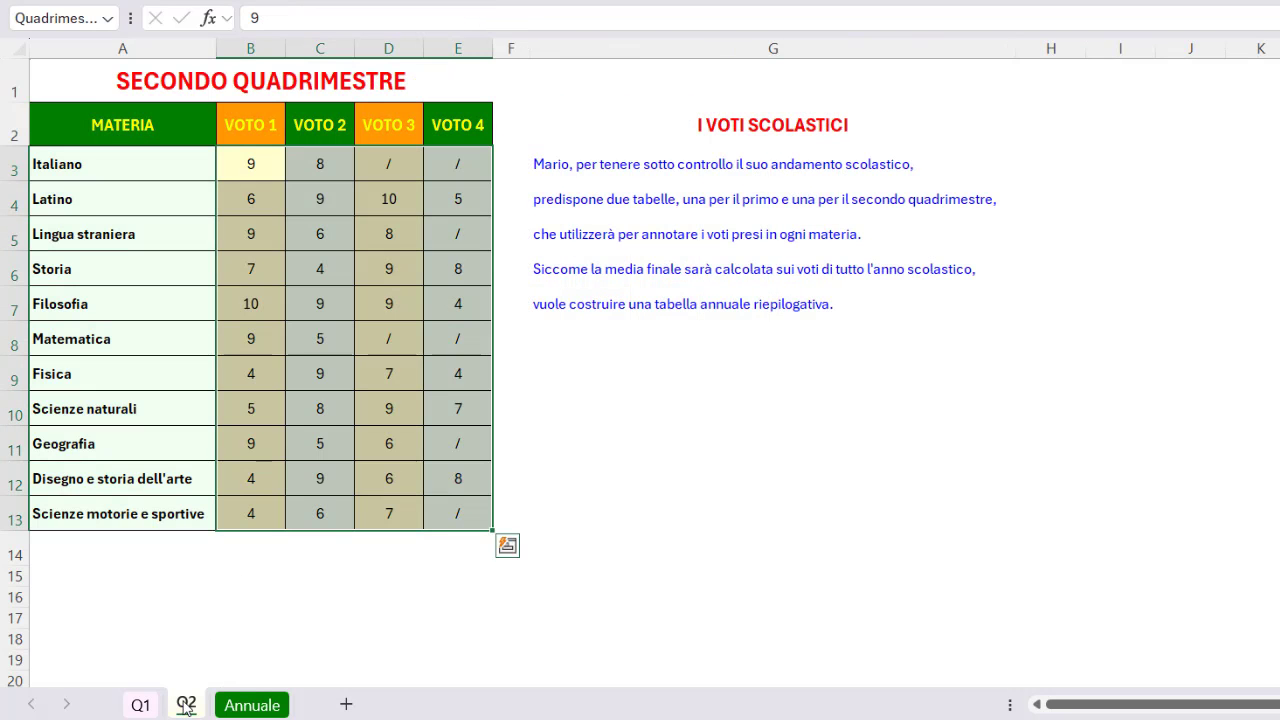
{"action": "left_click", "coordinate": [390, 160]}
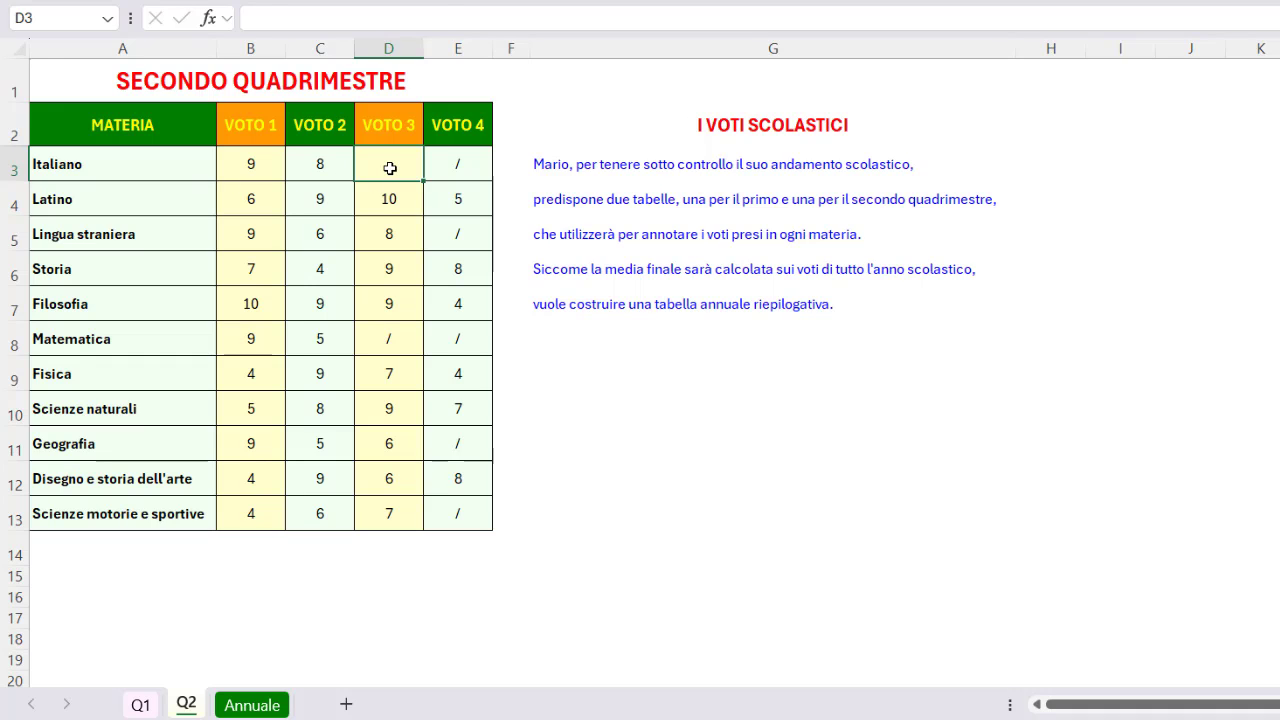
{"action": "left_click", "coordinate": [250, 705]}
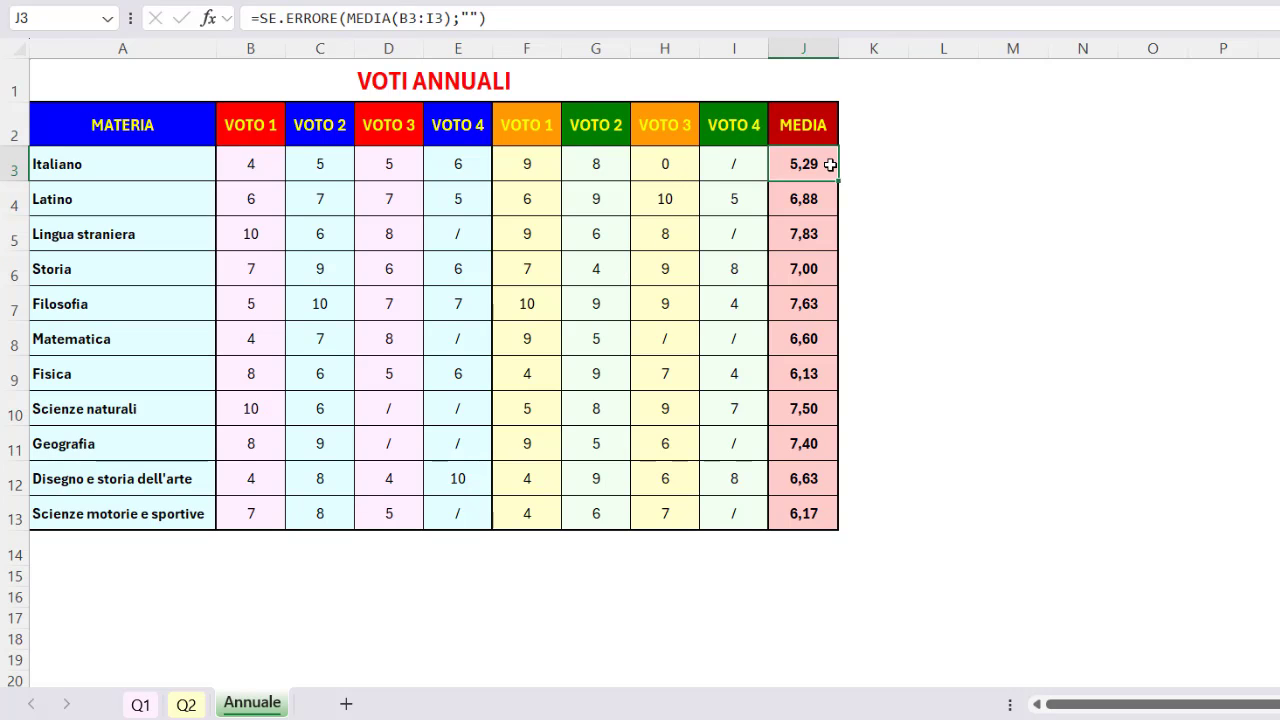
Step: Put a text slash back in cell D3 on the Q2 sheet and return to the Annuale sheet
{"action": "key", "text": "ctrl+Page_Up"}
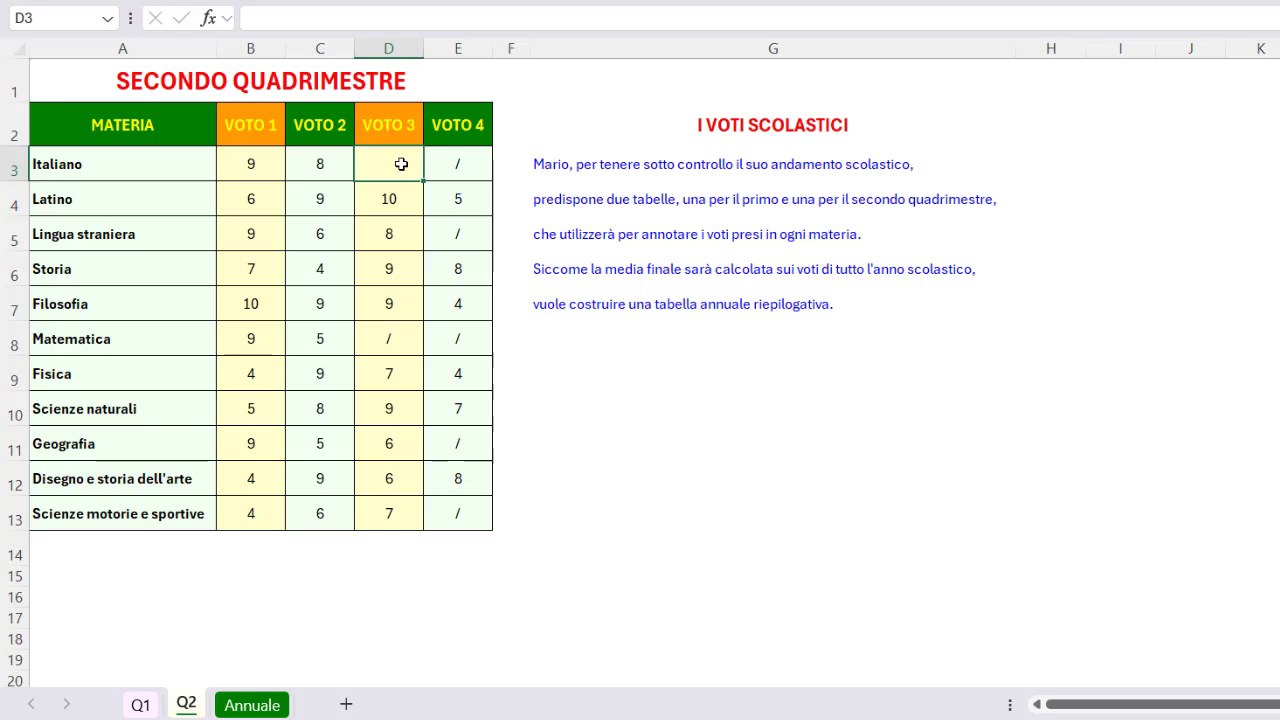
{"action": "type", "text": "'/"}
{"action": "key", "text": "Return"}
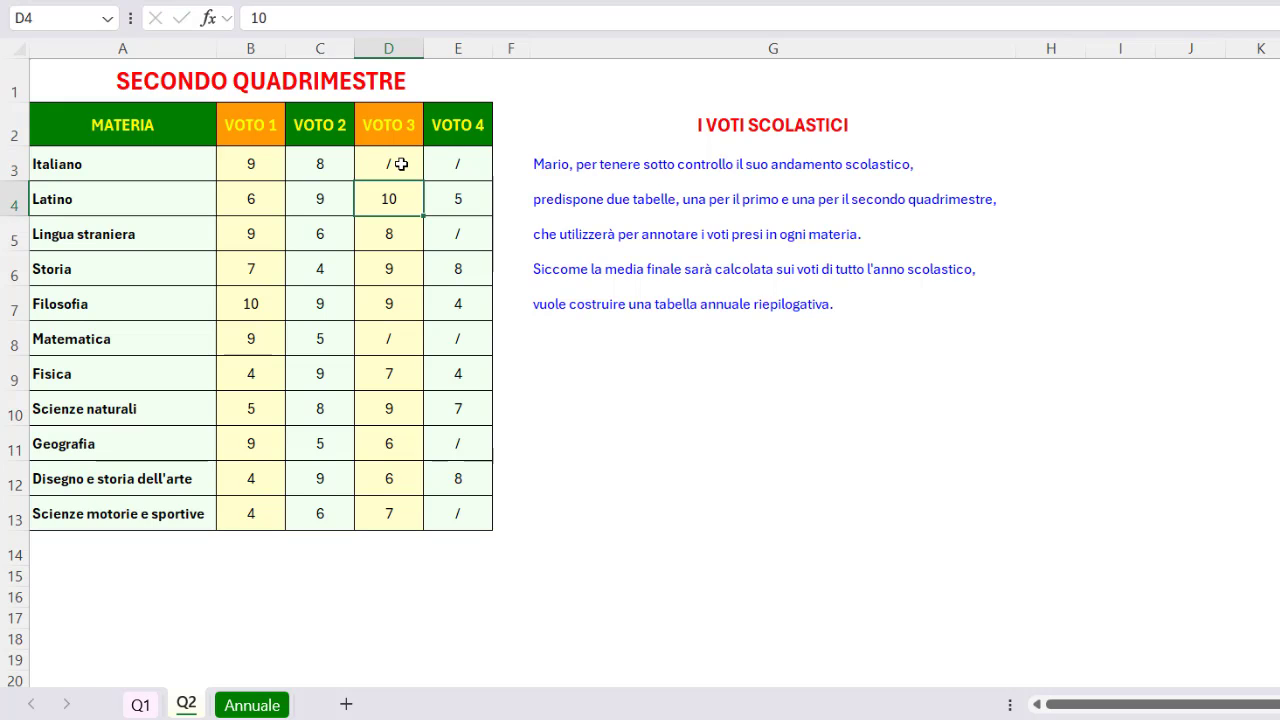
{"action": "key", "text": "ctrl+Page_Down"}
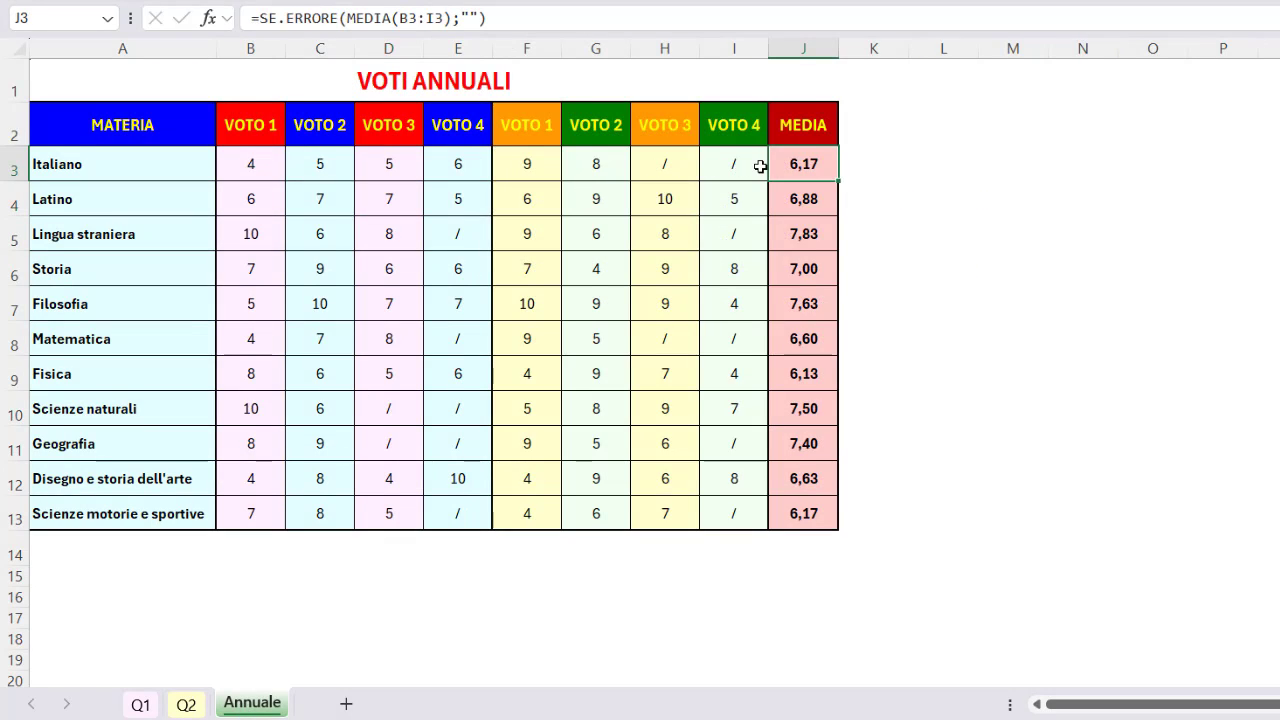
{"action": "left_click", "coordinate": [680, 78]}
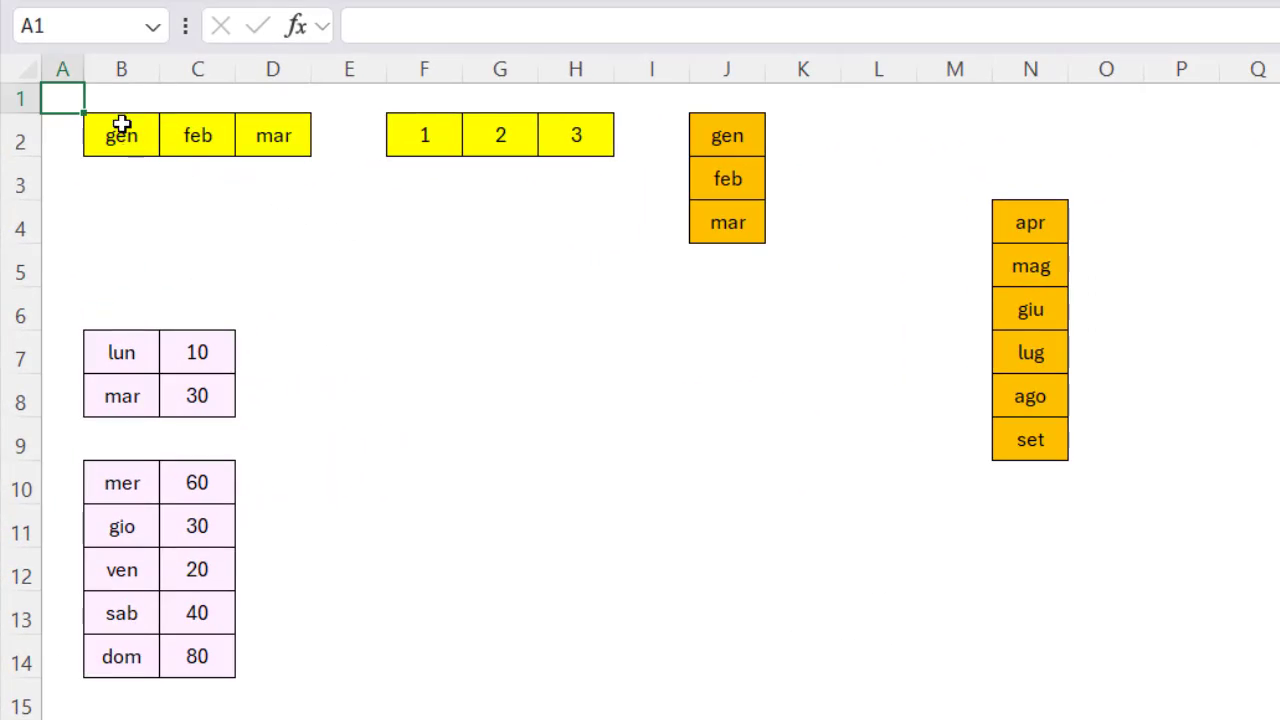
Step: Compare the month row B2:D2 with the number row F2:H2 as single-row ranges for stacking
{"action": "left_click_drag", "start_coordinate": [122, 125], "coordinate": [262, 127]}
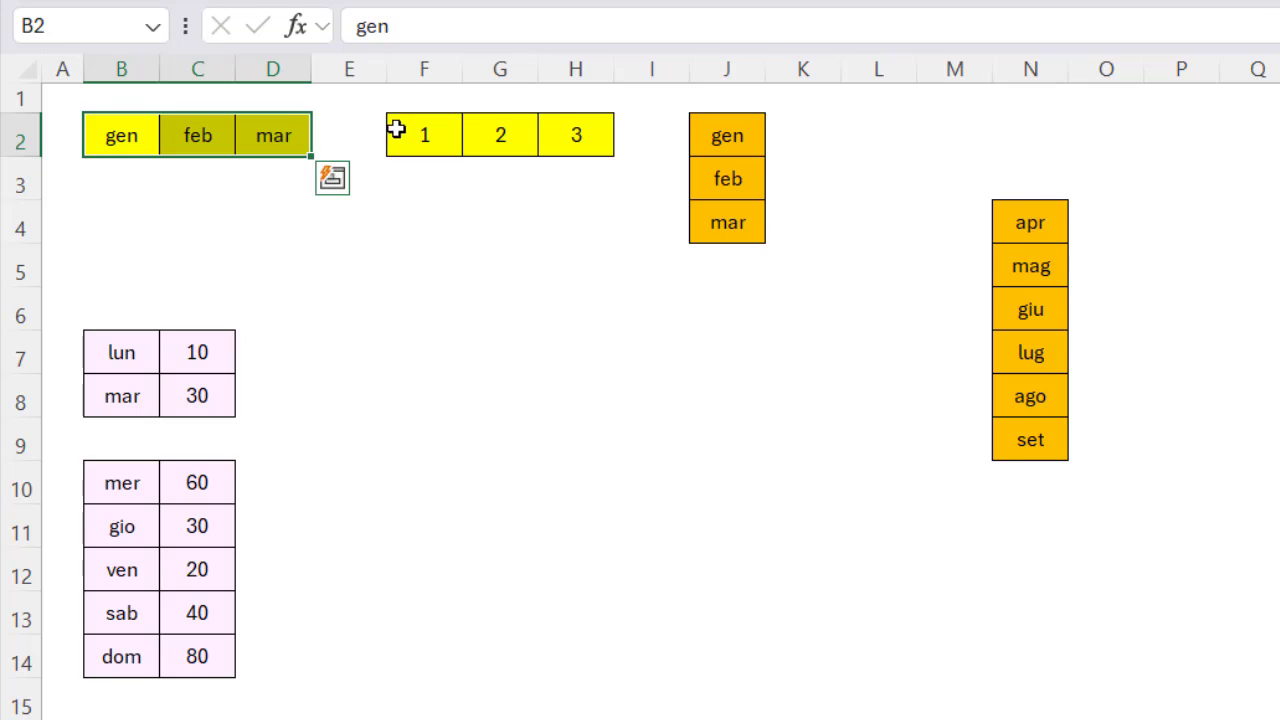
{"action": "left_click_drag", "start_coordinate": [397, 128], "coordinate": [561, 131]}
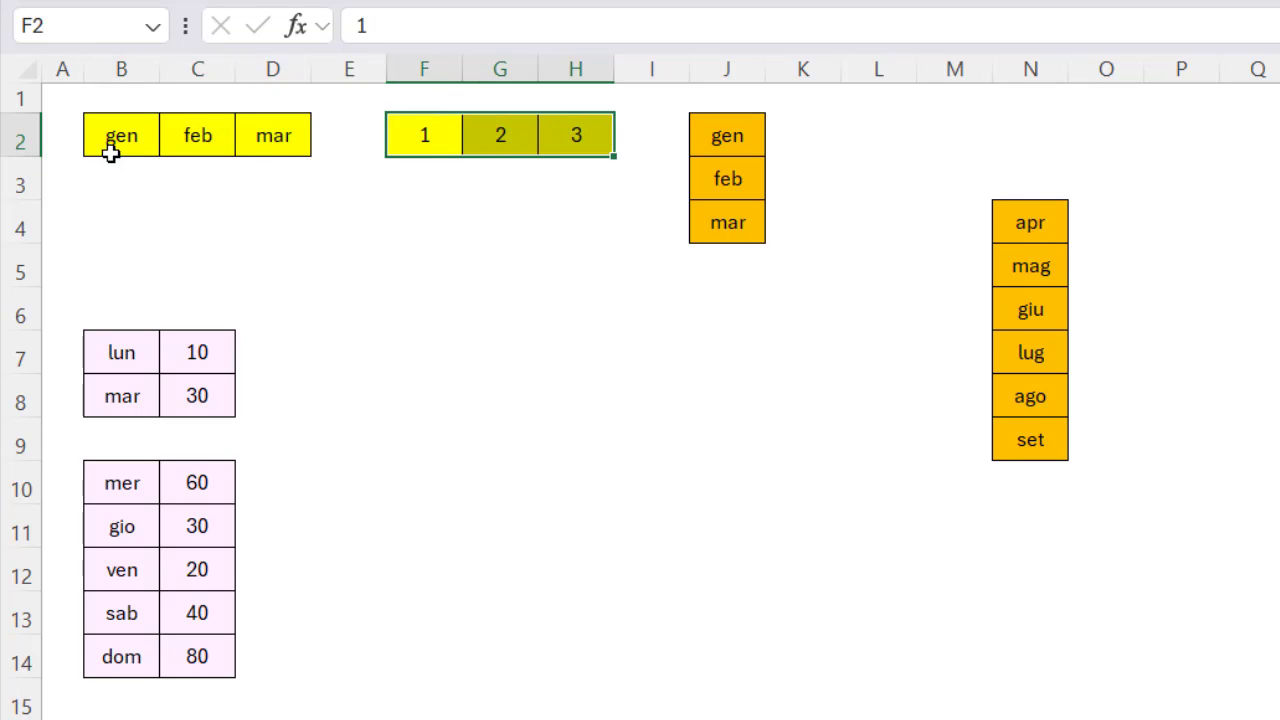
{"action": "left_click_drag", "start_coordinate": [105, 138], "coordinate": [250, 135]}
{"action": "left_click_drag", "start_coordinate": [400, 129], "coordinate": [551, 136]}
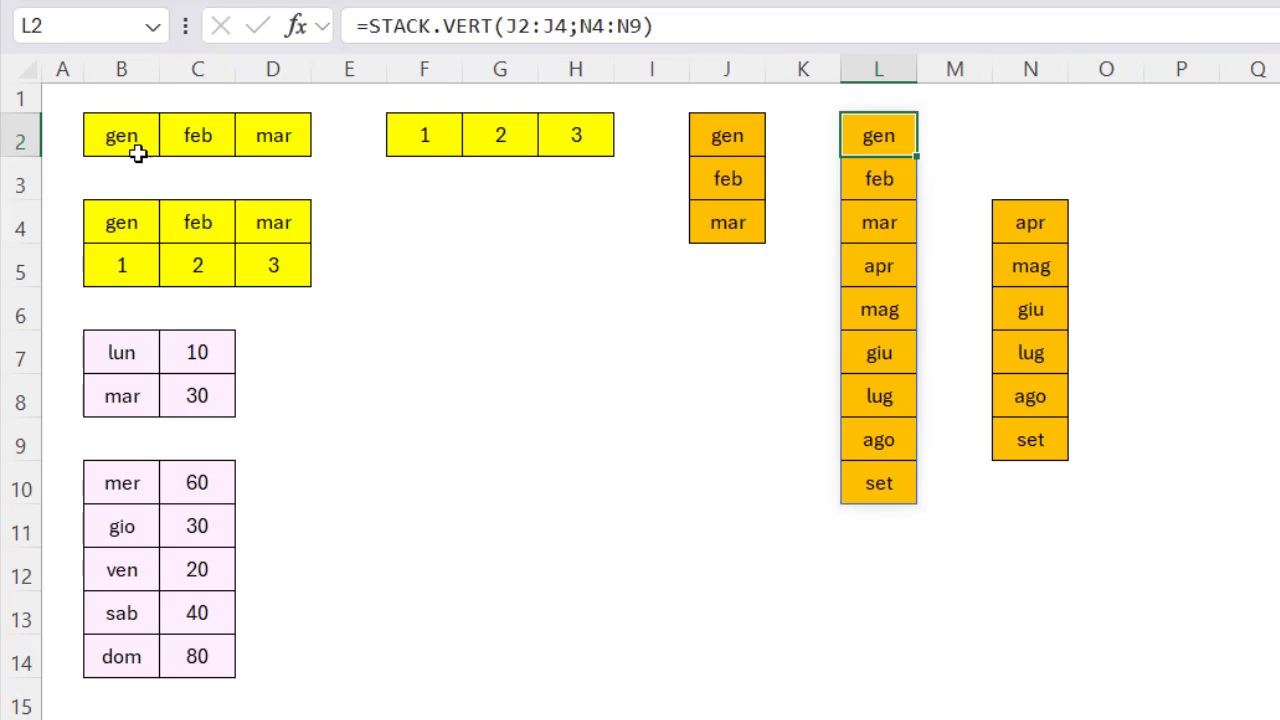
Step: Compare the column widths of the weekday ranges B7:C8 and B10:C14 by highlighting them and their first rows
{"action": "left_click_drag", "start_coordinate": [124, 143], "coordinate": [265, 130]}
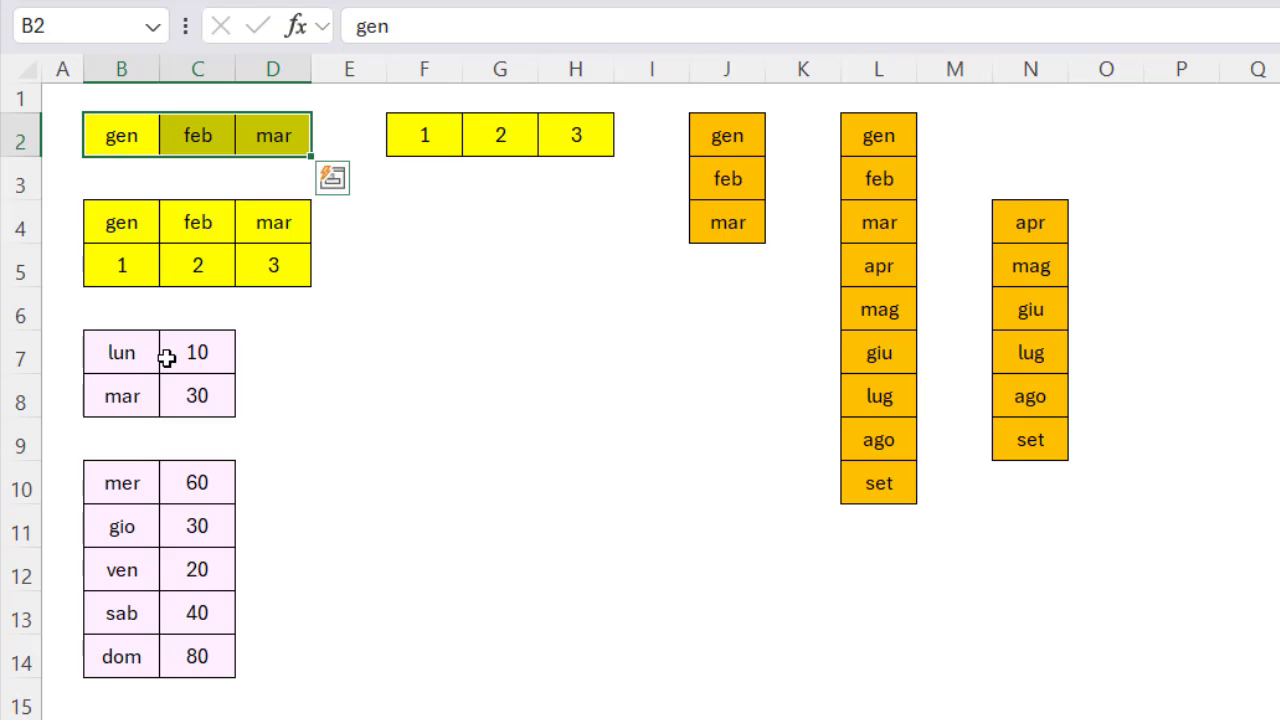
{"action": "left_click_drag", "start_coordinate": [152, 358], "coordinate": [185, 390]}
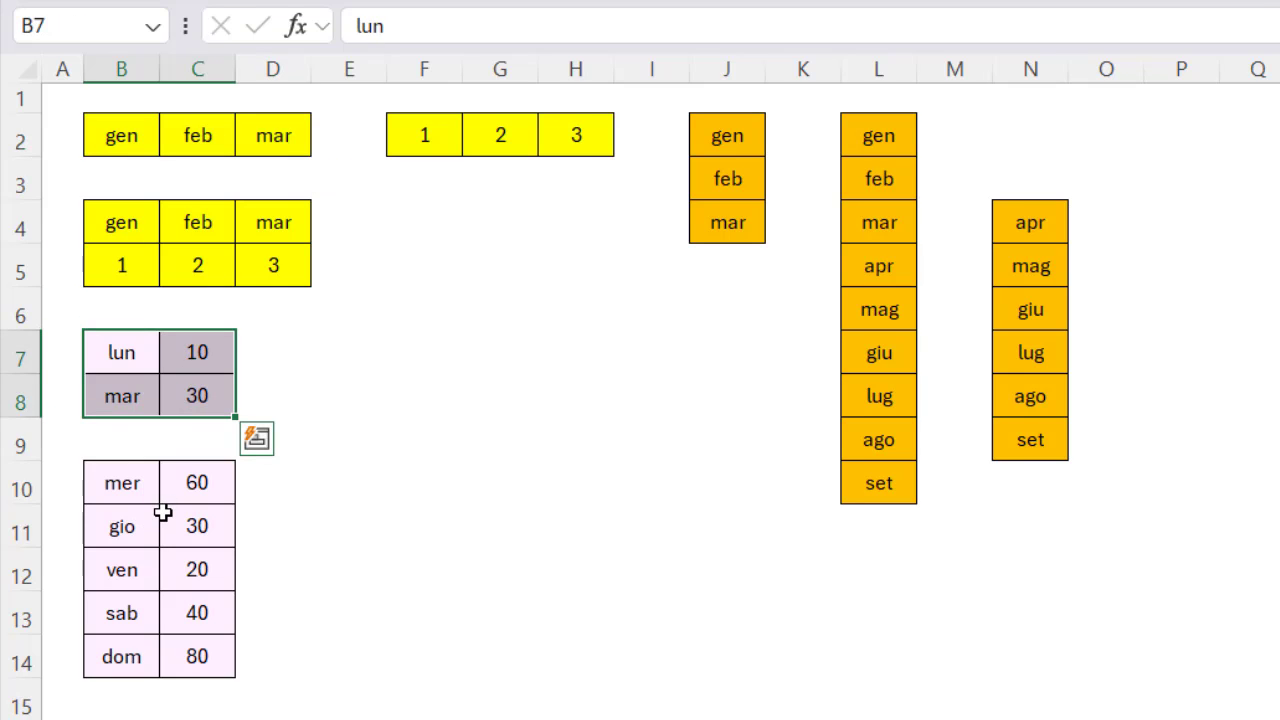
{"action": "left_click_drag", "start_coordinate": [141, 487], "coordinate": [191, 650]}
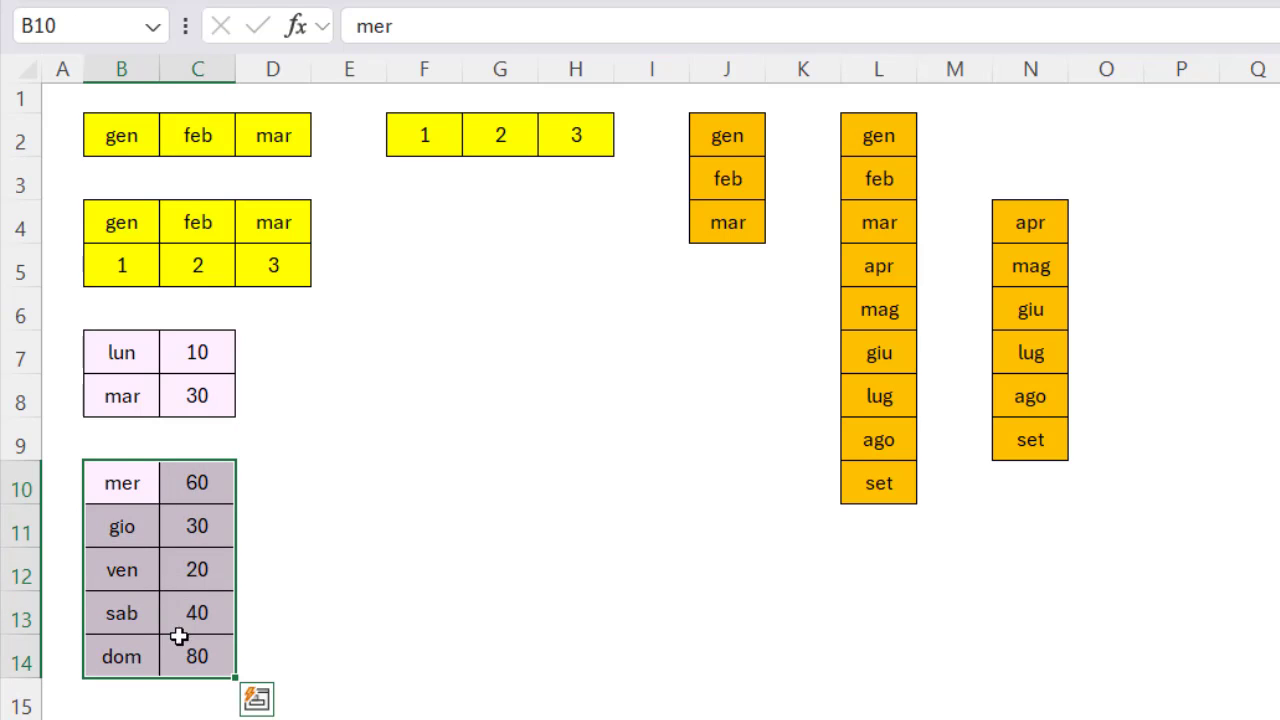
{"action": "left_click", "coordinate": [118, 352]}
{"action": "left_click_drag", "start_coordinate": [118, 352], "coordinate": [180, 355]}
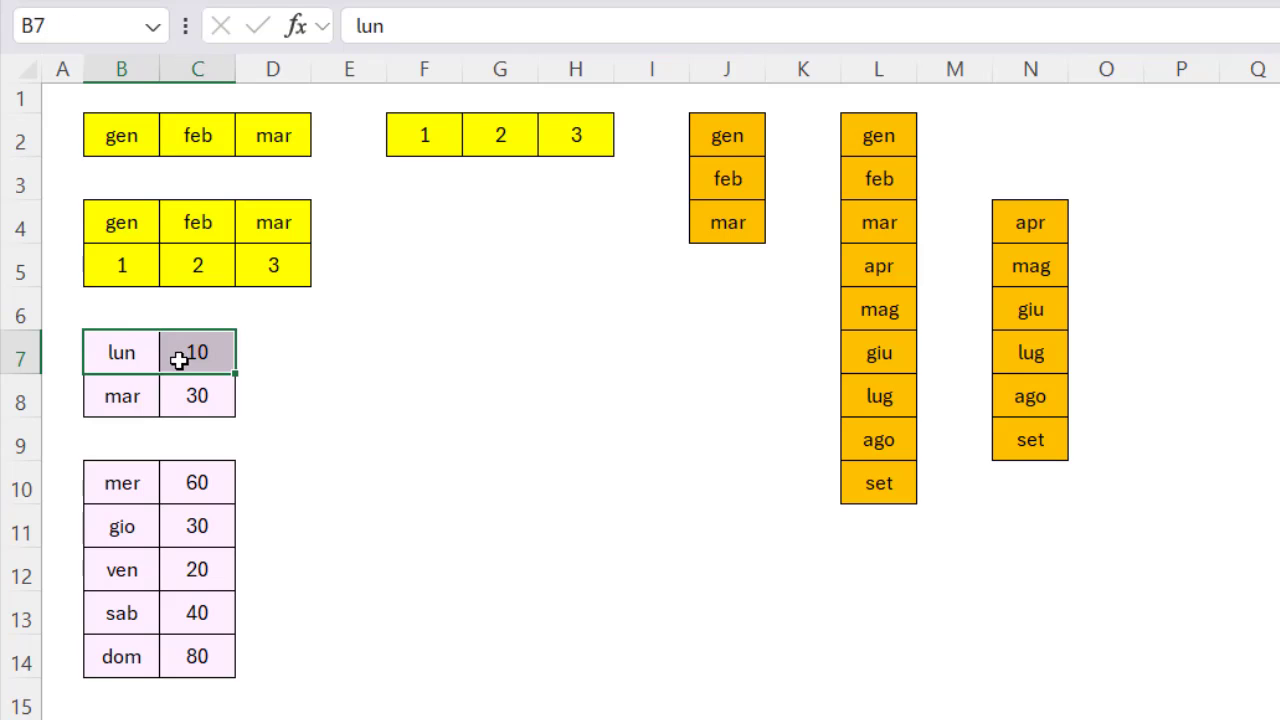
{"action": "left_click", "coordinate": [122, 483]}
{"action": "left_click_drag", "start_coordinate": [122, 483], "coordinate": [195, 490]}
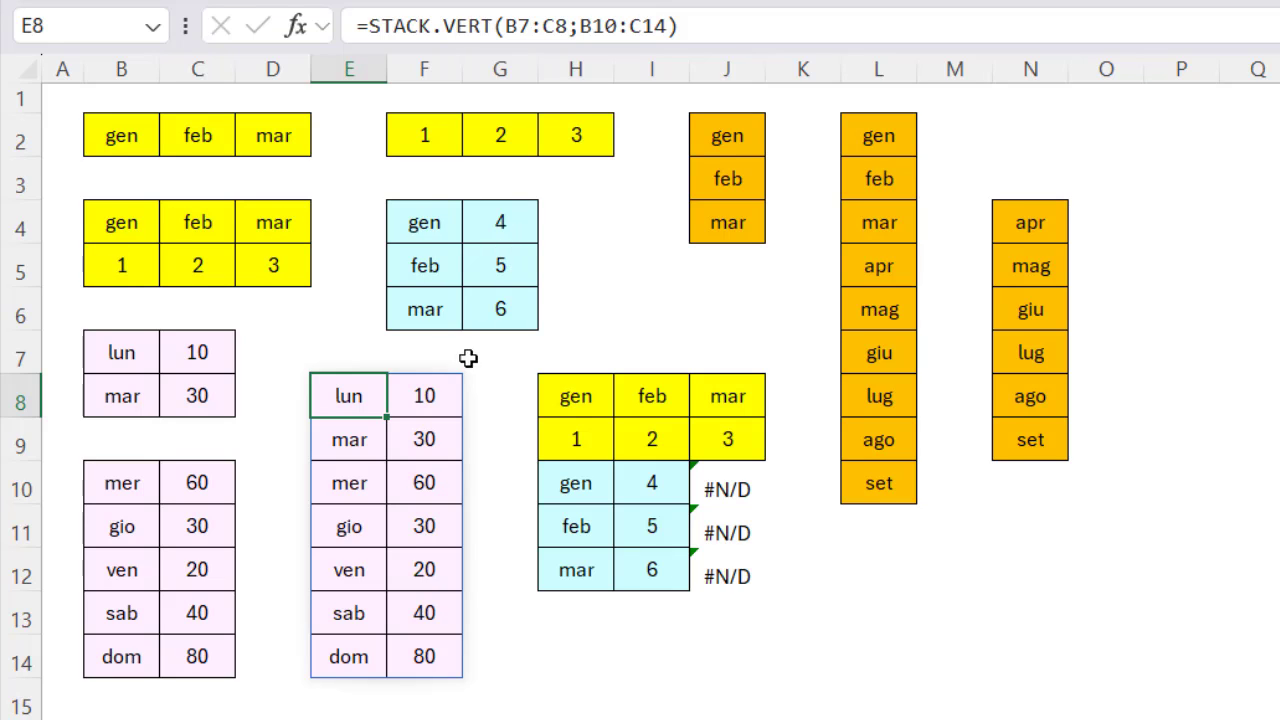
Step: Wrap the STACK.VERT formula in cell H8 in SE.ERRORE with an empty text: =SE.ERRORE(STACK.VERT(B4#;F4:G6);"")
{"action": "left_click", "coordinate": [577, 398]}
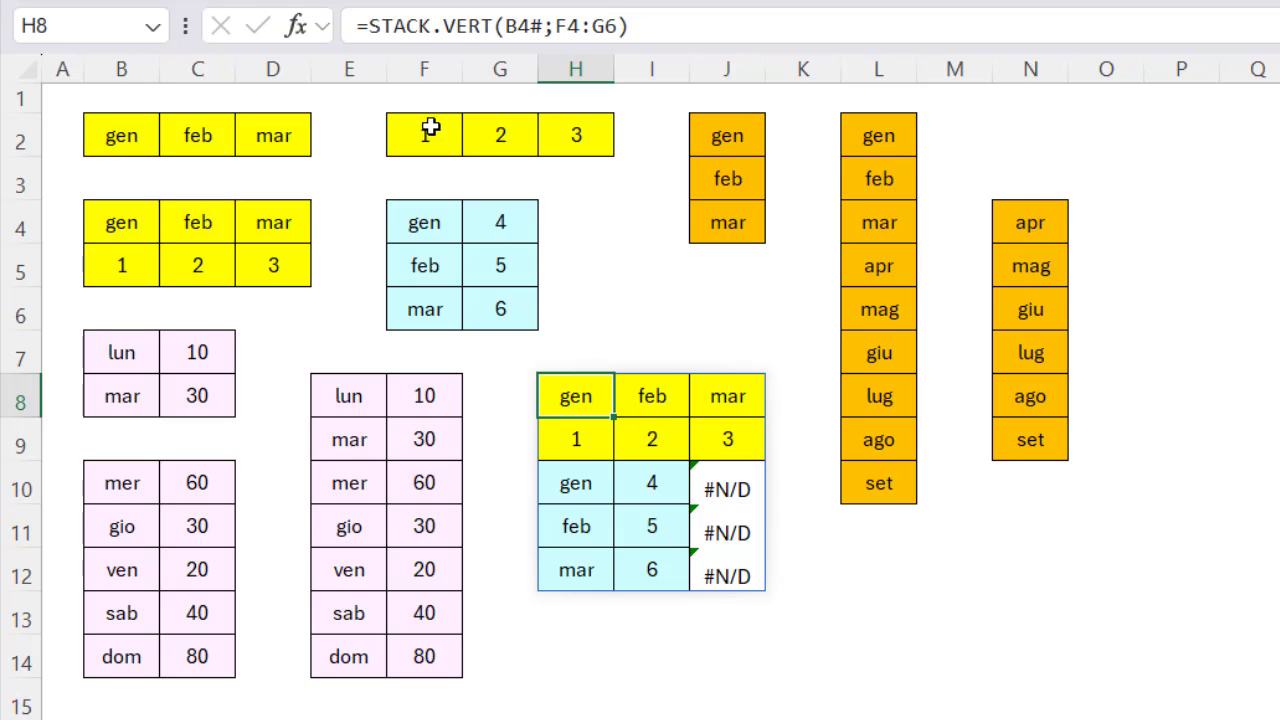
{"action": "left_click", "coordinate": [370, 26]}
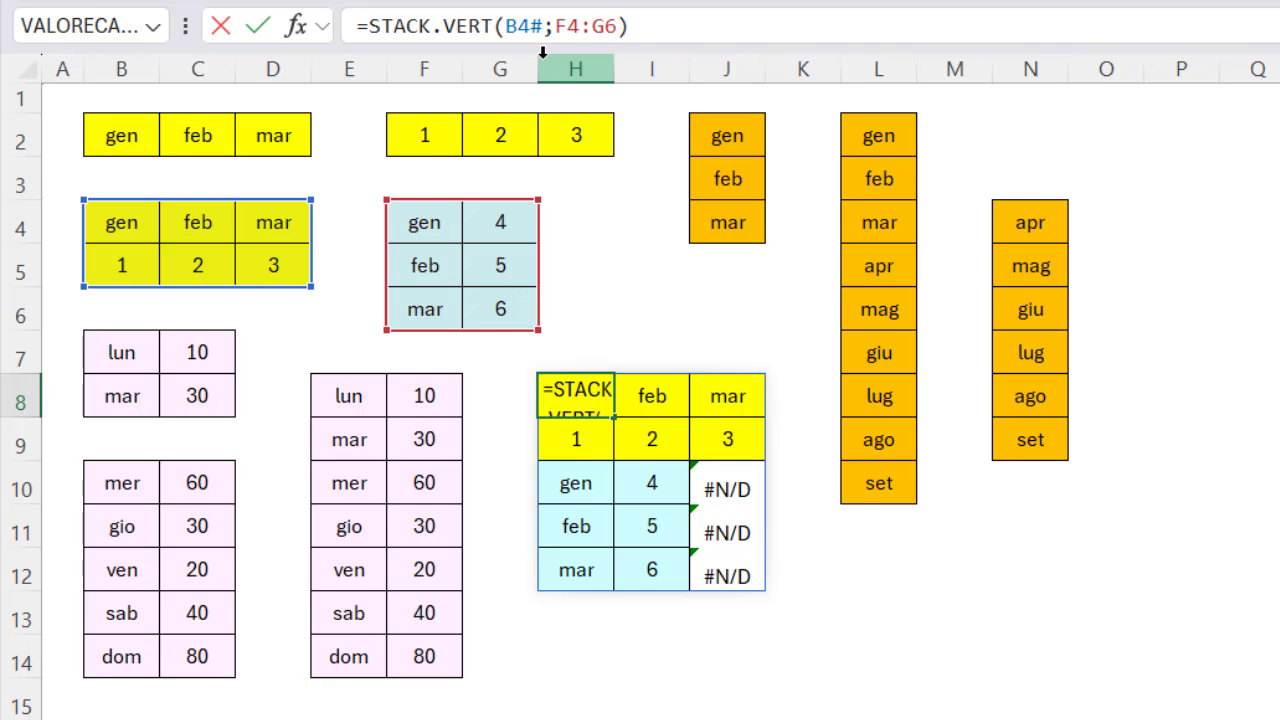
{"action": "type", "text": "se"}
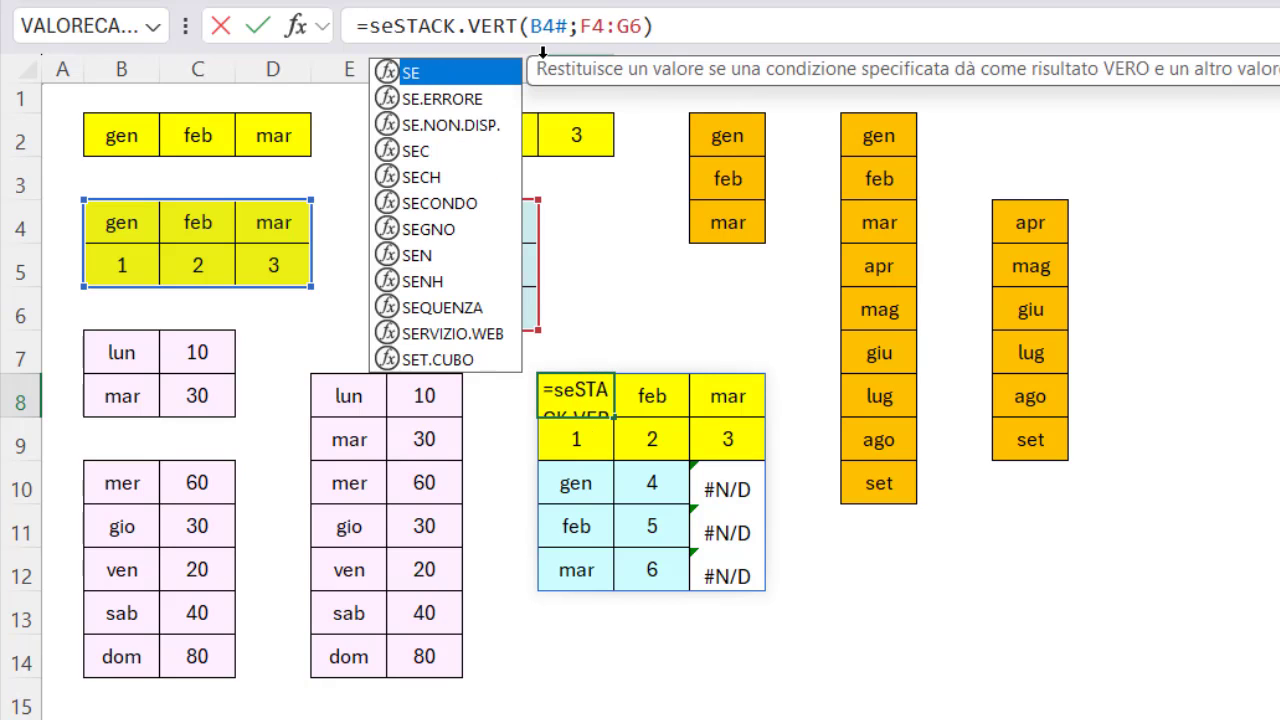
{"action": "type", "text": ".er"}
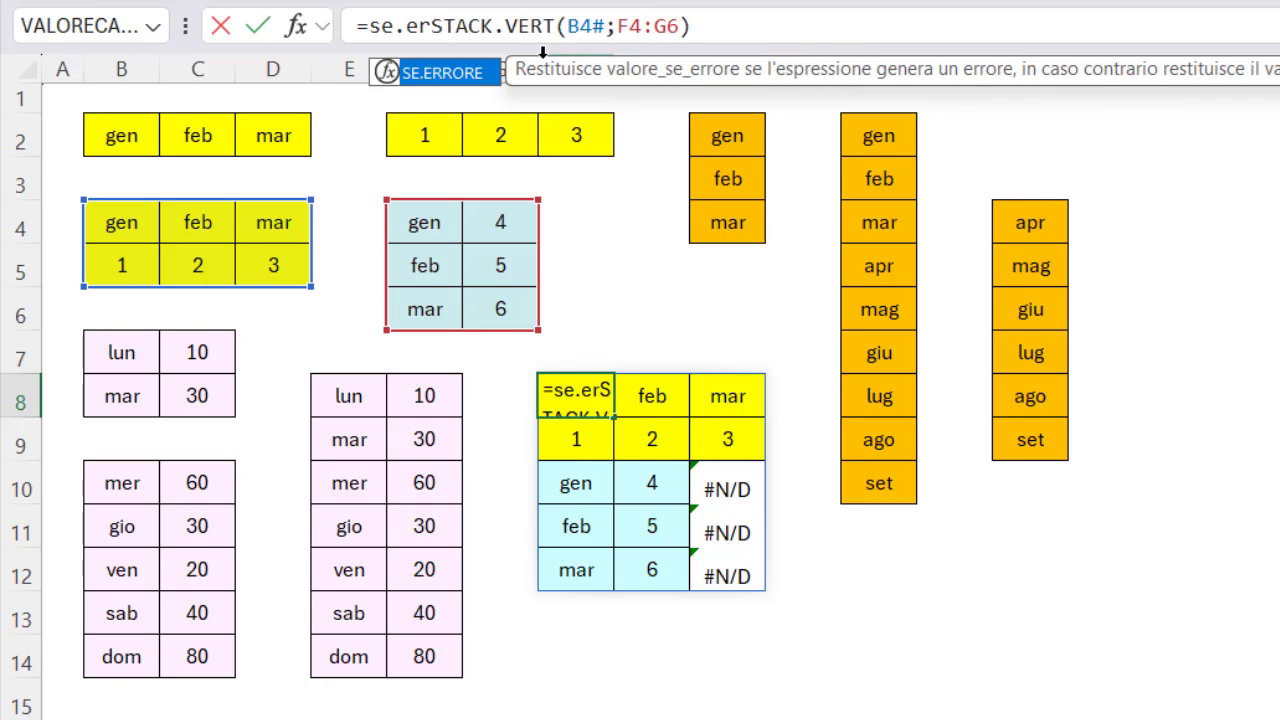
{"action": "key", "text": "Tab"}
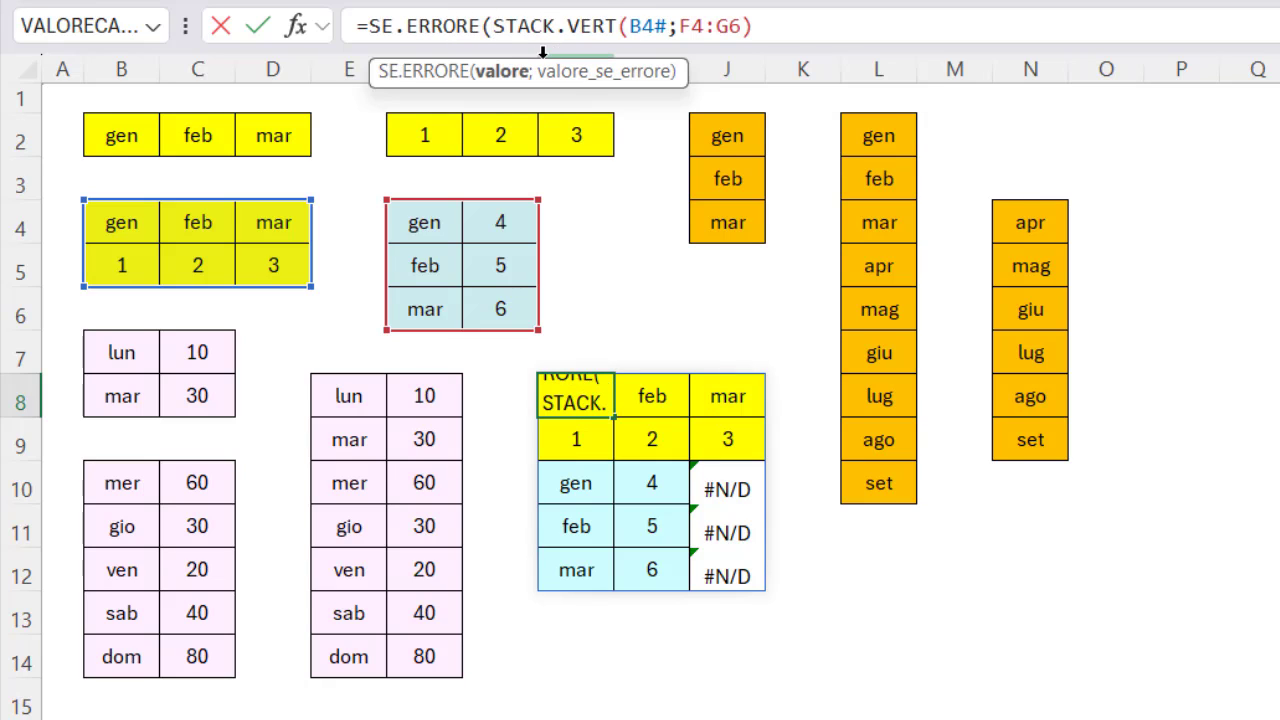
{"action": "left_click", "coordinate": [794, 18]}
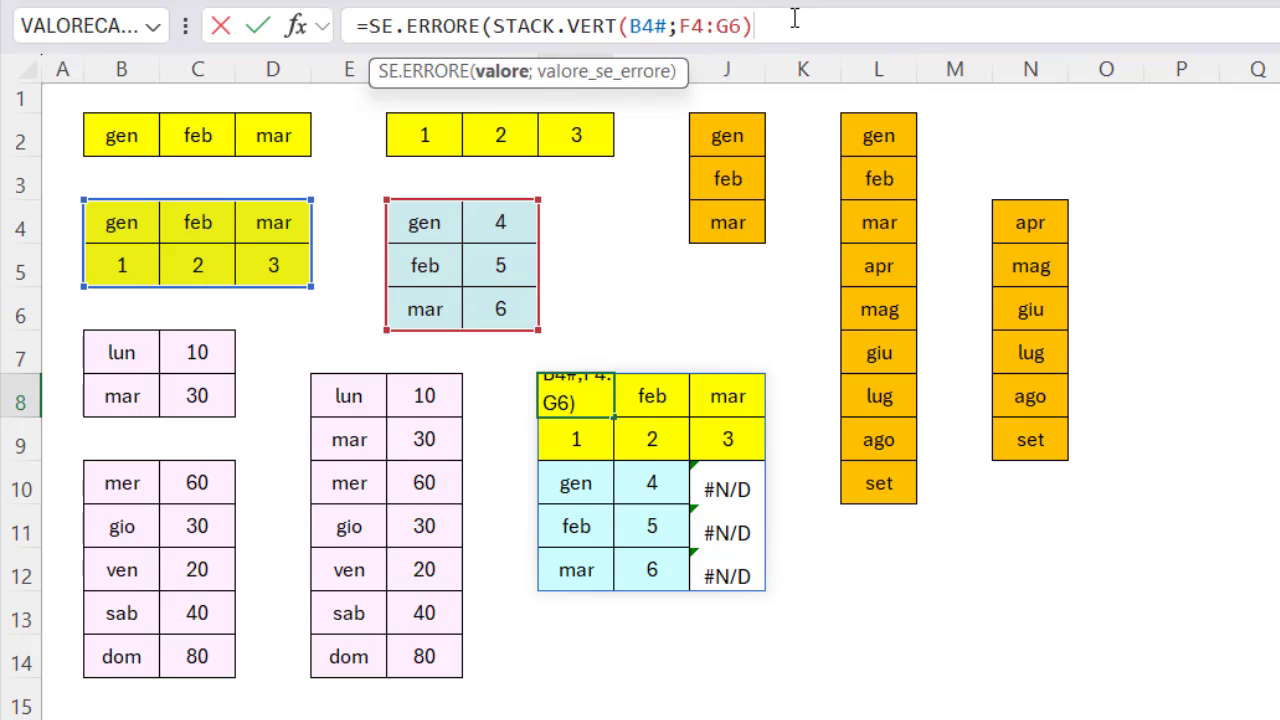
{"action": "type", "text": ";"}
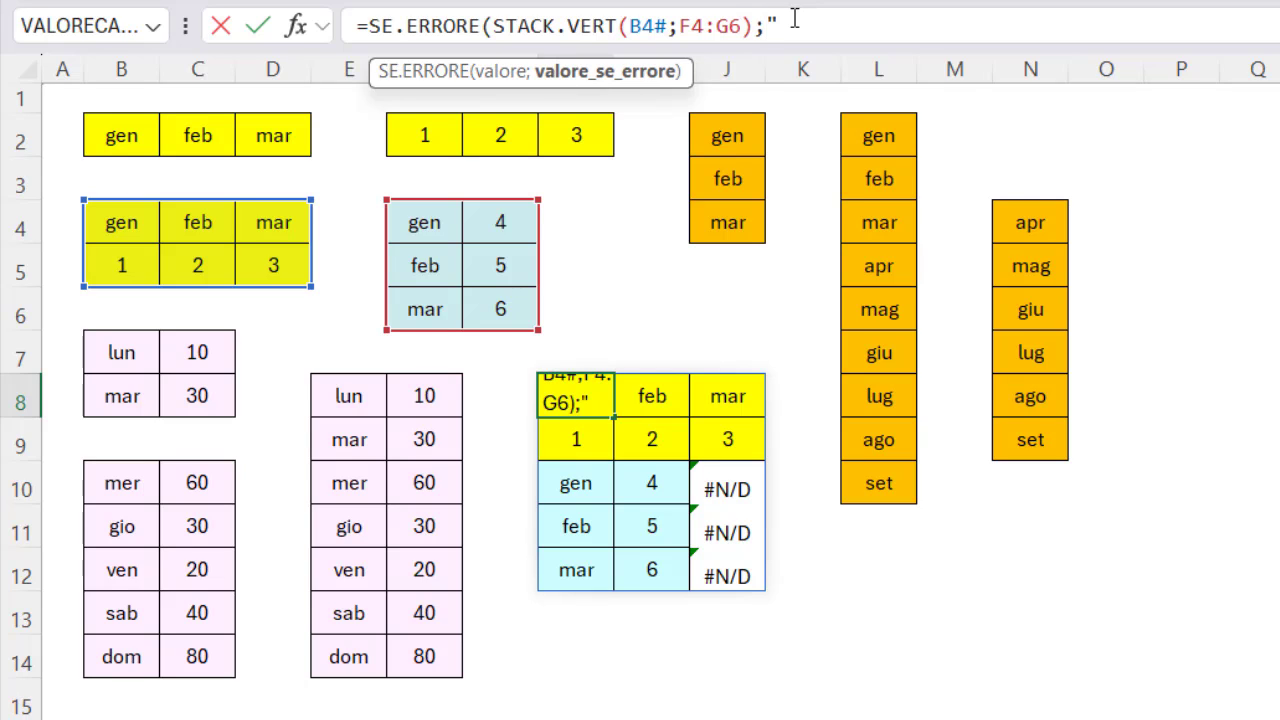
{"action": "type", "text": "\"\")"}
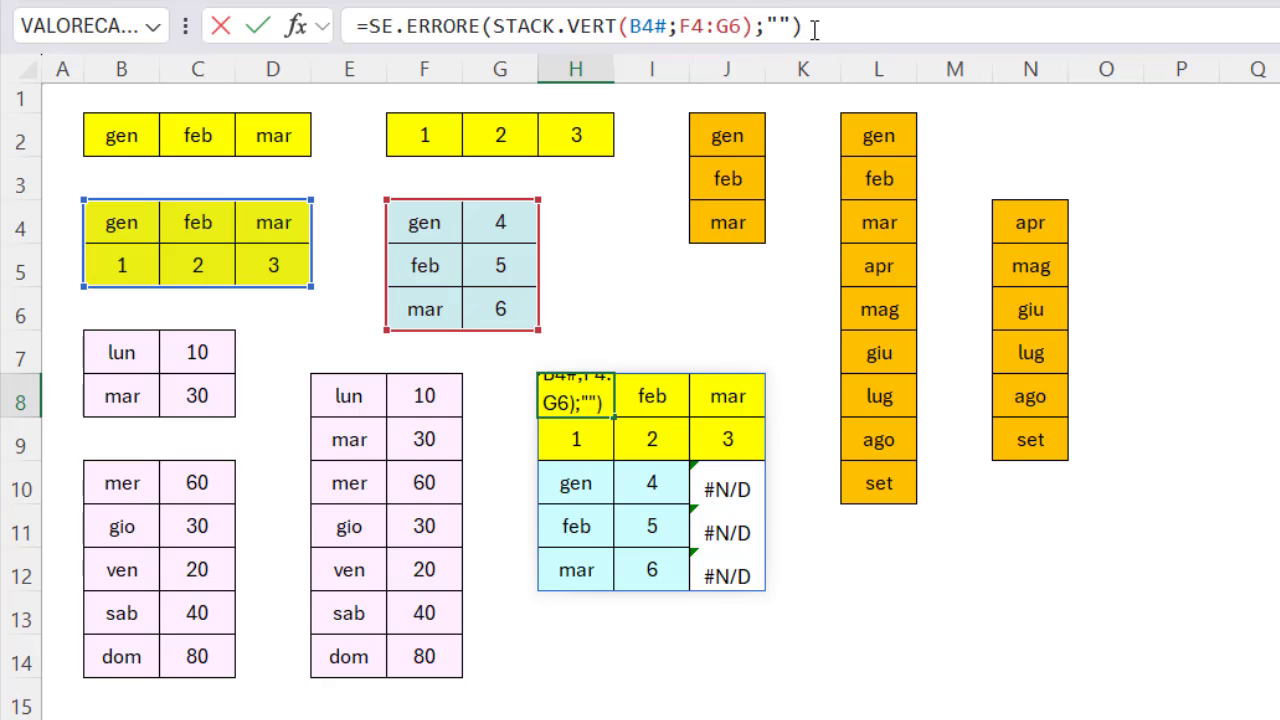
{"action": "key", "text": "Return"}
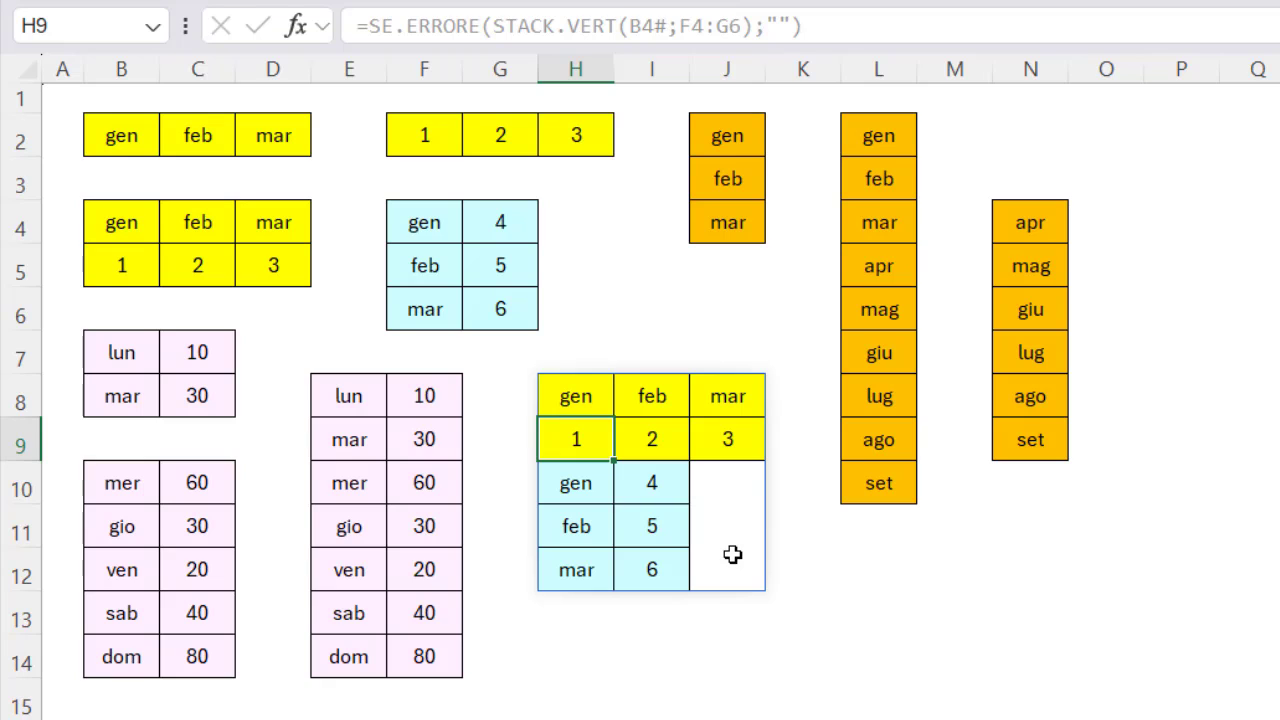
Step: Compare the source rows B2:D2 and F2:H2 with their vertical stack in B4:D5 by highlighting each range
{"action": "left_click", "coordinate": [698, 318]}
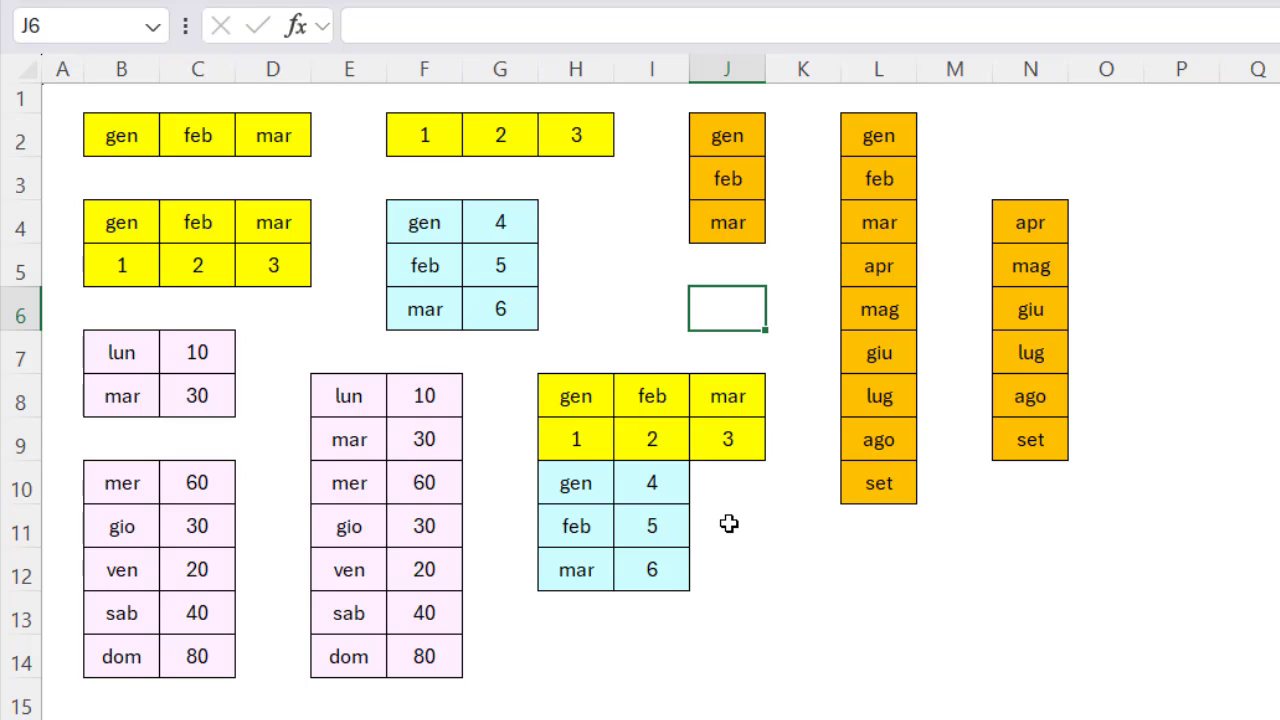
{"action": "left_click", "coordinate": [117, 135]}
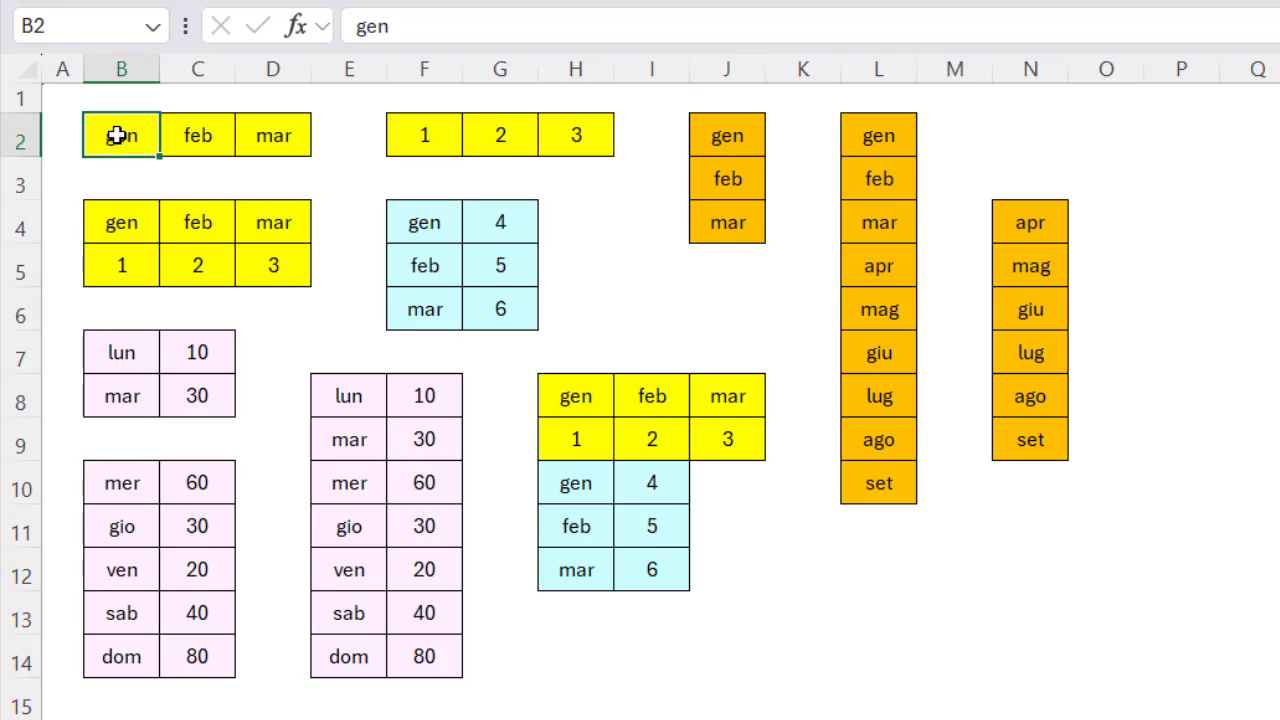
{"action": "left_click_drag", "start_coordinate": [117, 135], "coordinate": [271, 137]}
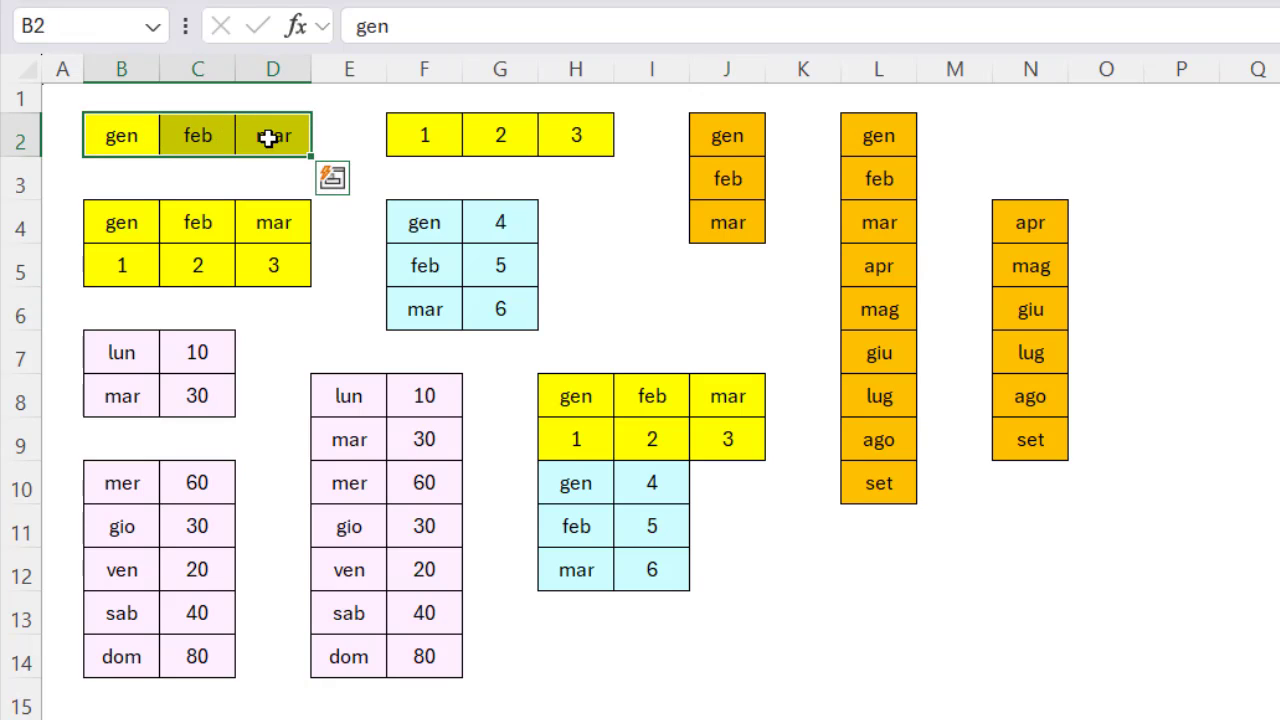
{"action": "left_click_drag", "start_coordinate": [400, 142], "coordinate": [582, 136]}
{"action": "left_click", "coordinate": [131, 215]}
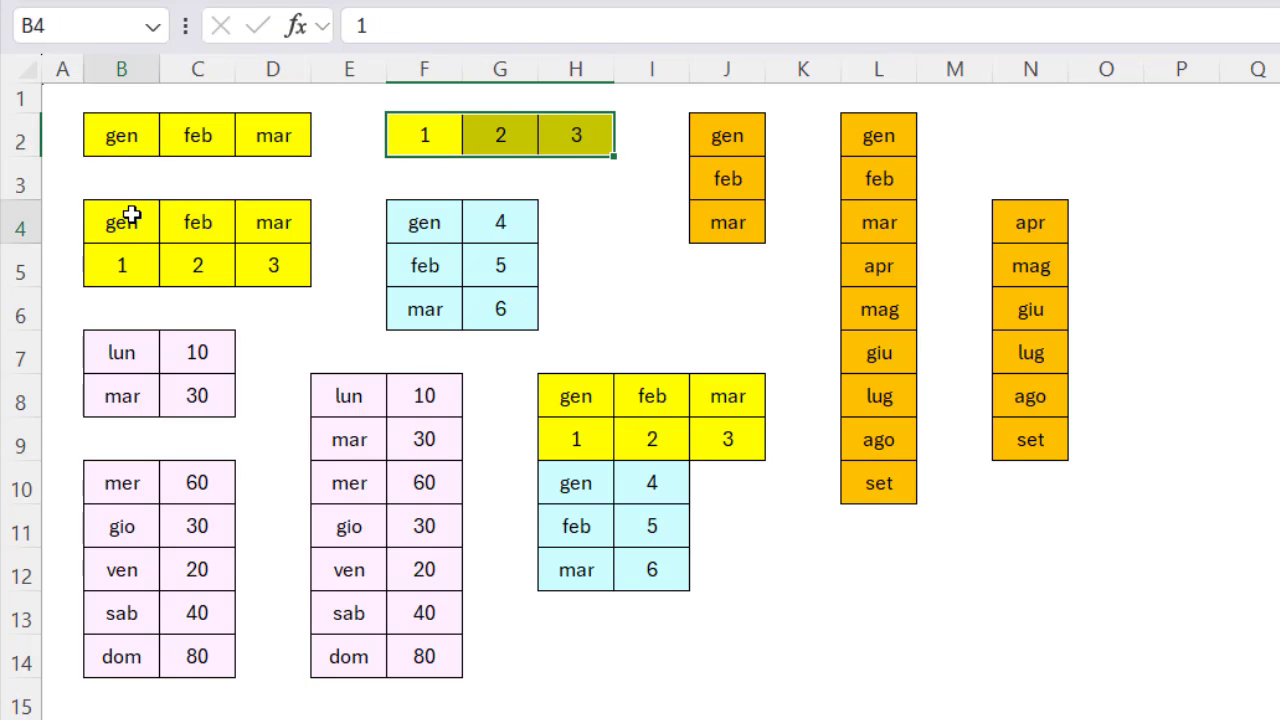
{"action": "left_click_drag", "start_coordinate": [131, 215], "coordinate": [260, 266]}
Step: Compare the row counts of B7:C8 and F4:G6 and inspect the SE.ERRORE and STACK.ORIZ formula in K12 that joins them
{"action": "left_click_drag", "start_coordinate": [123, 347], "coordinate": [191, 388]}
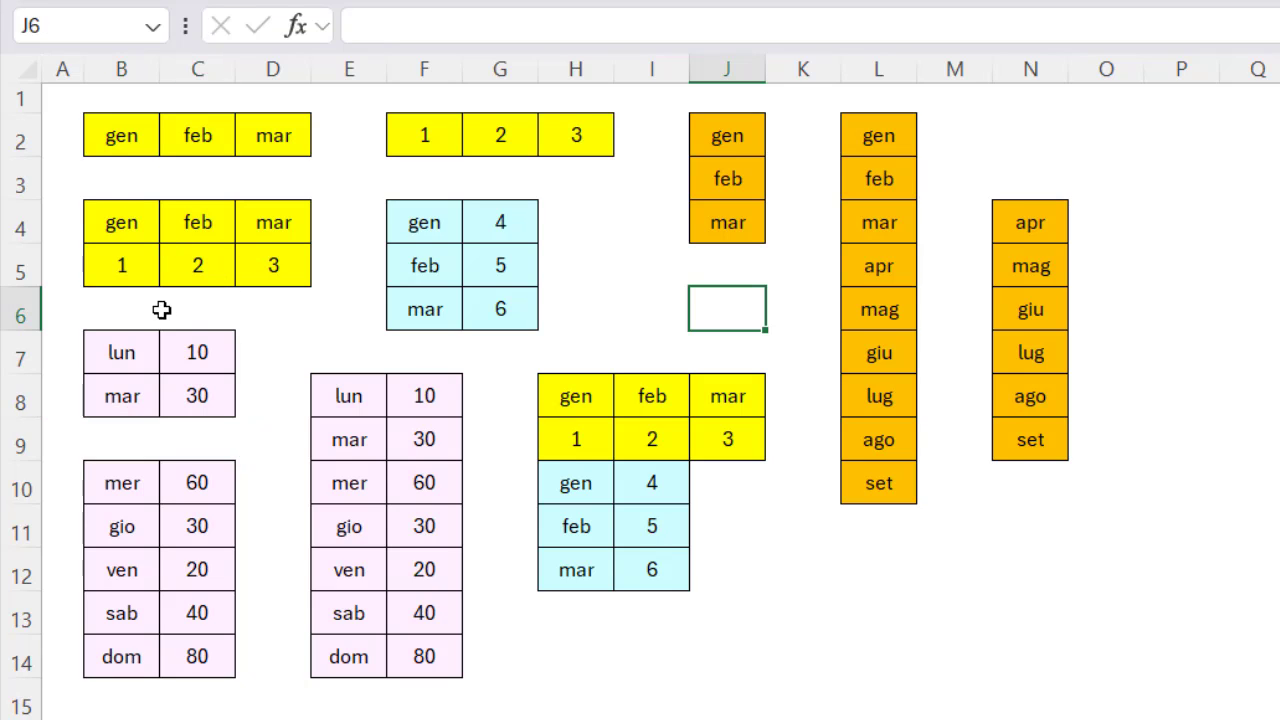
{"action": "left_click_drag", "start_coordinate": [123, 354], "coordinate": [190, 397]}
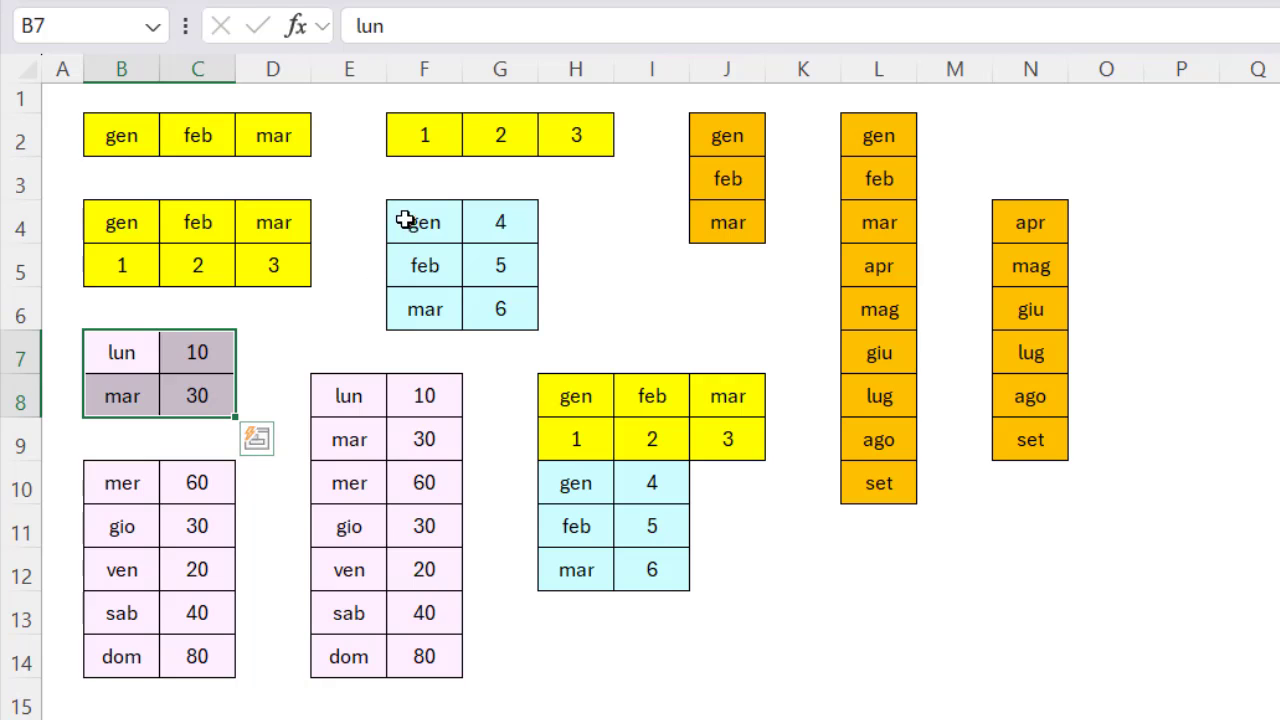
{"action": "left_click_drag", "start_coordinate": [404, 220], "coordinate": [510, 312]}
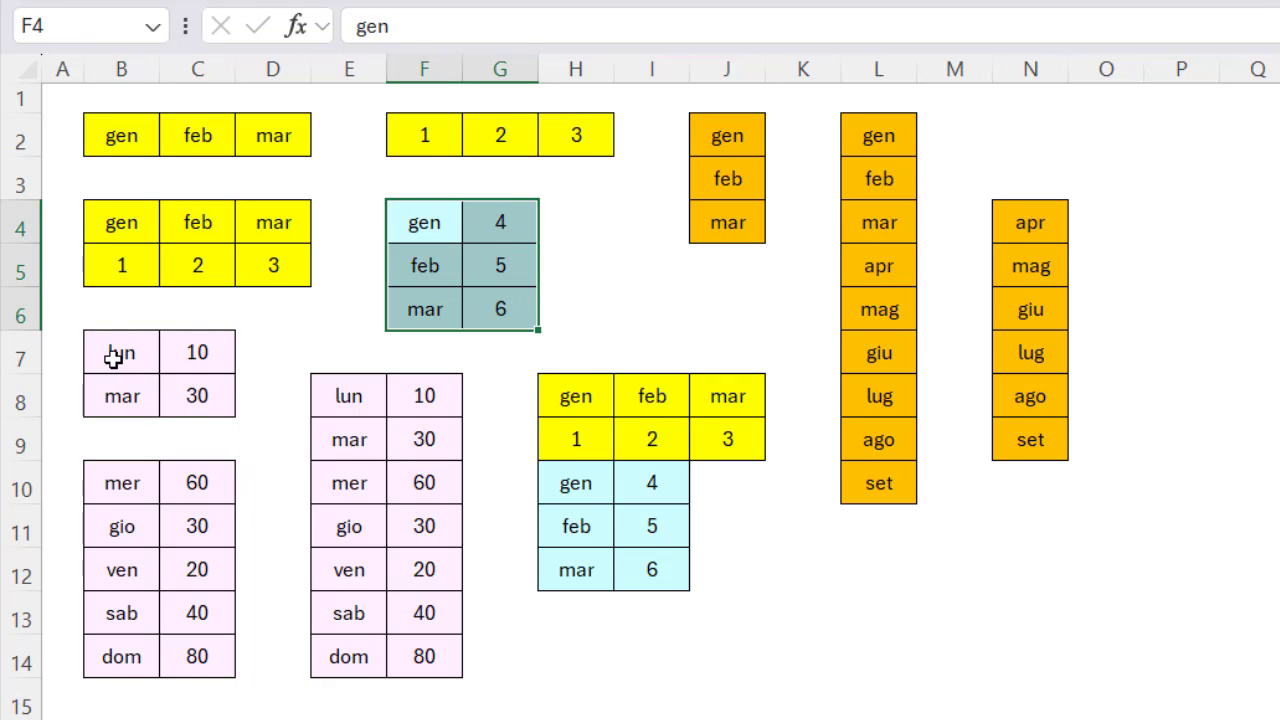
{"action": "left_click_drag", "start_coordinate": [113, 358], "coordinate": [178, 394]}
{"action": "left_click_drag", "start_coordinate": [420, 220], "coordinate": [507, 306]}
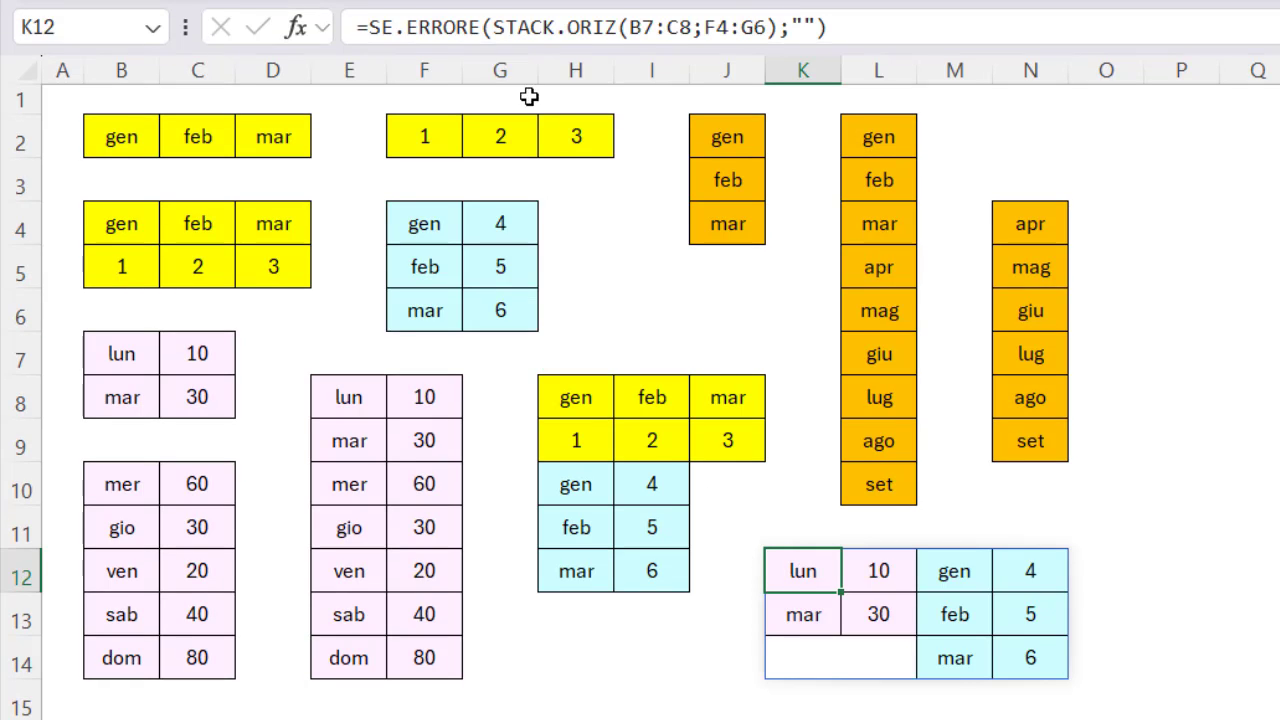
{"action": "left_click", "coordinate": [455, 28]}
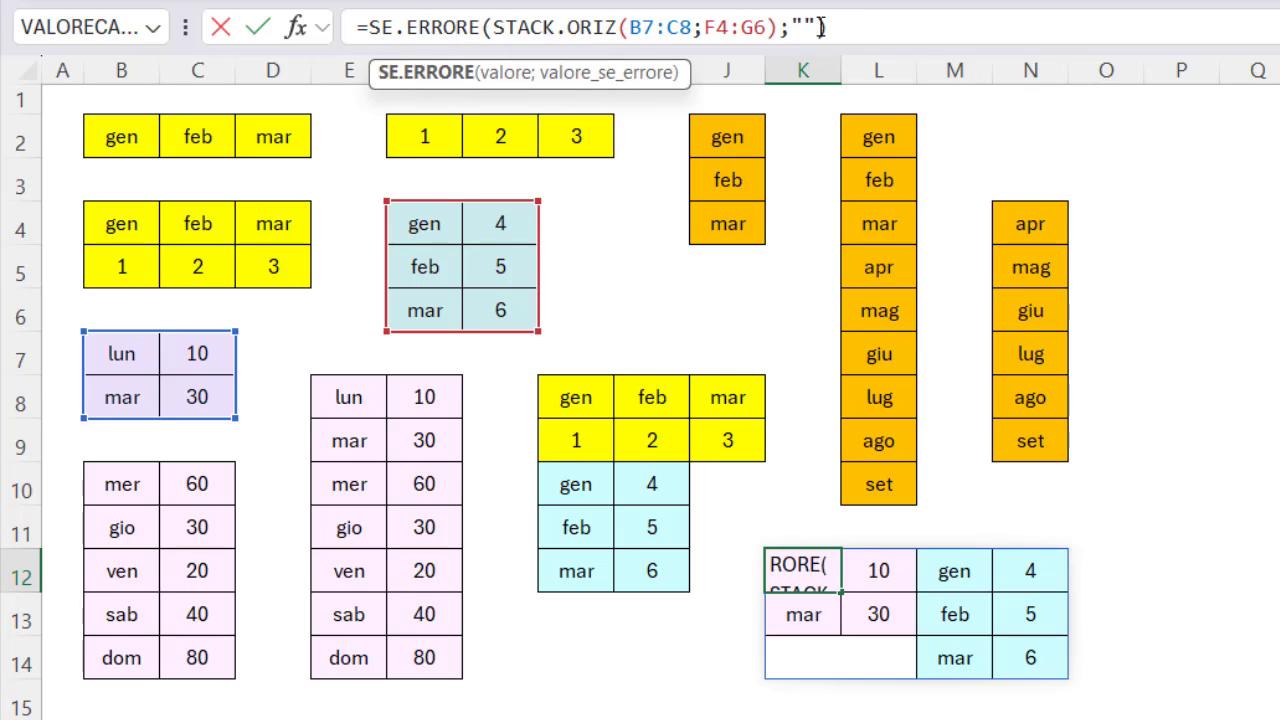
{"action": "key", "text": "Return"}
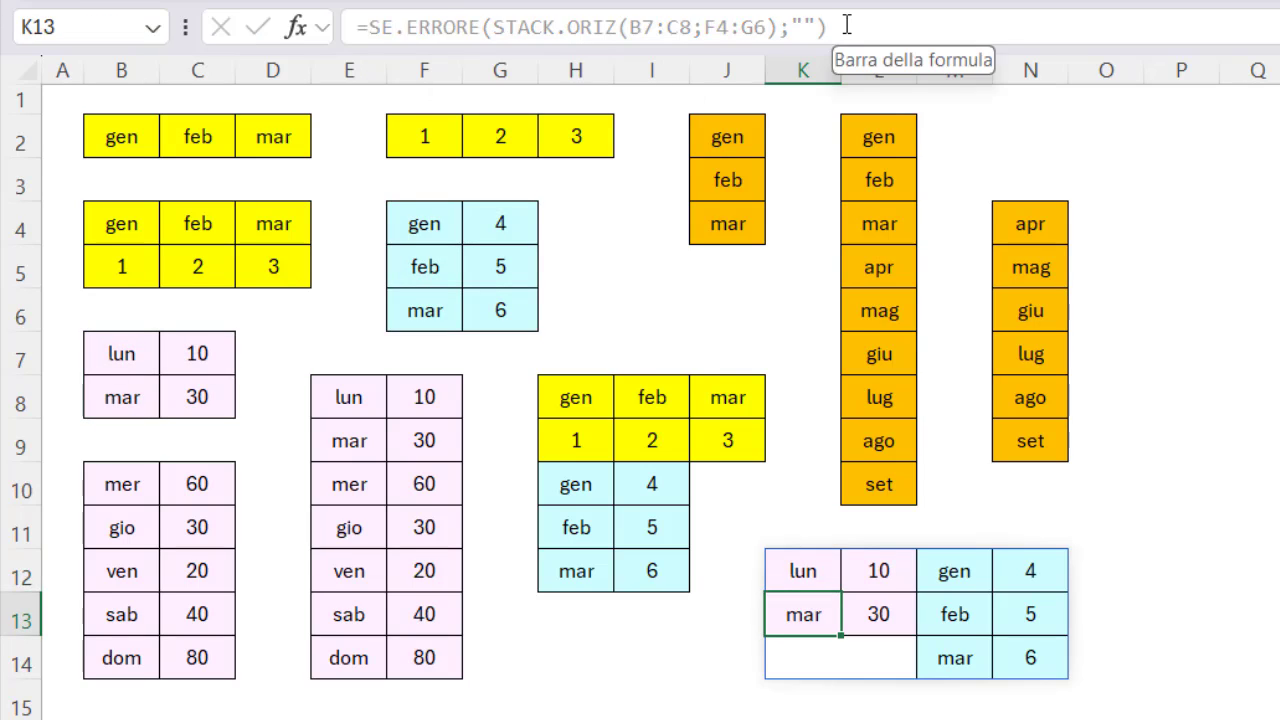
Step: Clear the month in cell B2 to test how the dependent stacks react, and undo the deletion
{"action": "left_click", "coordinate": [128, 137]}
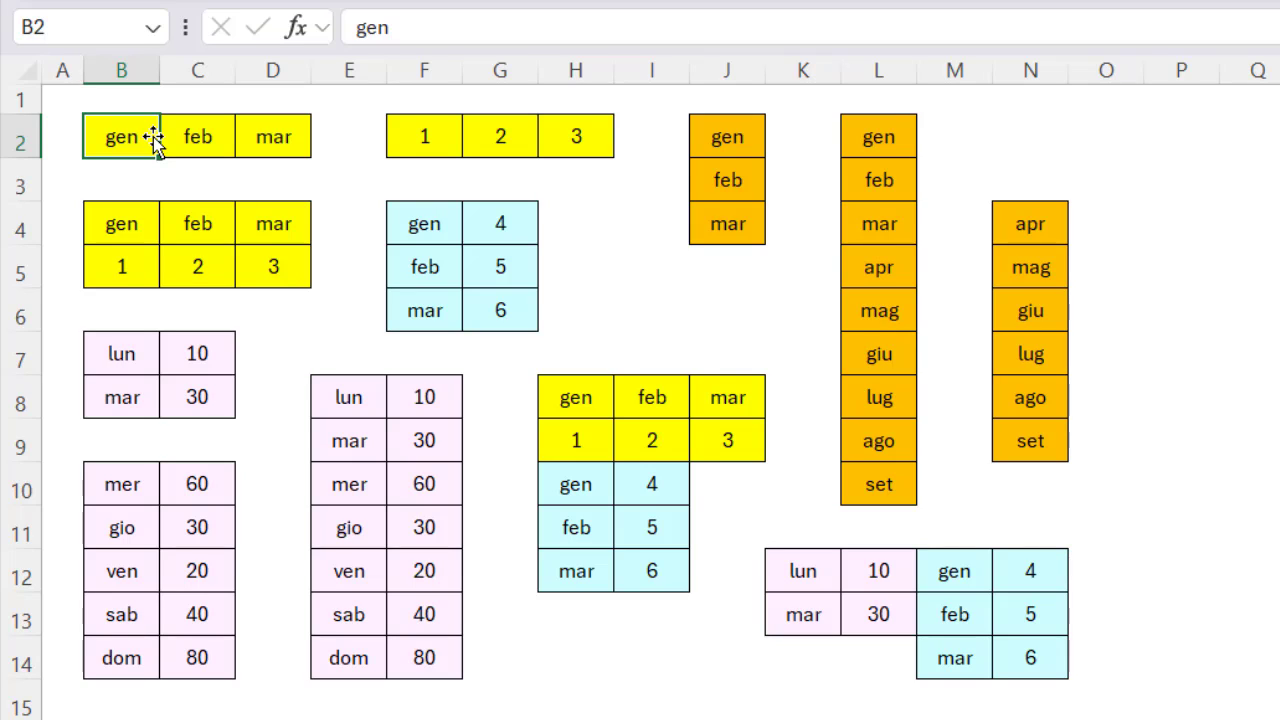
{"action": "key", "text": "Delete"}
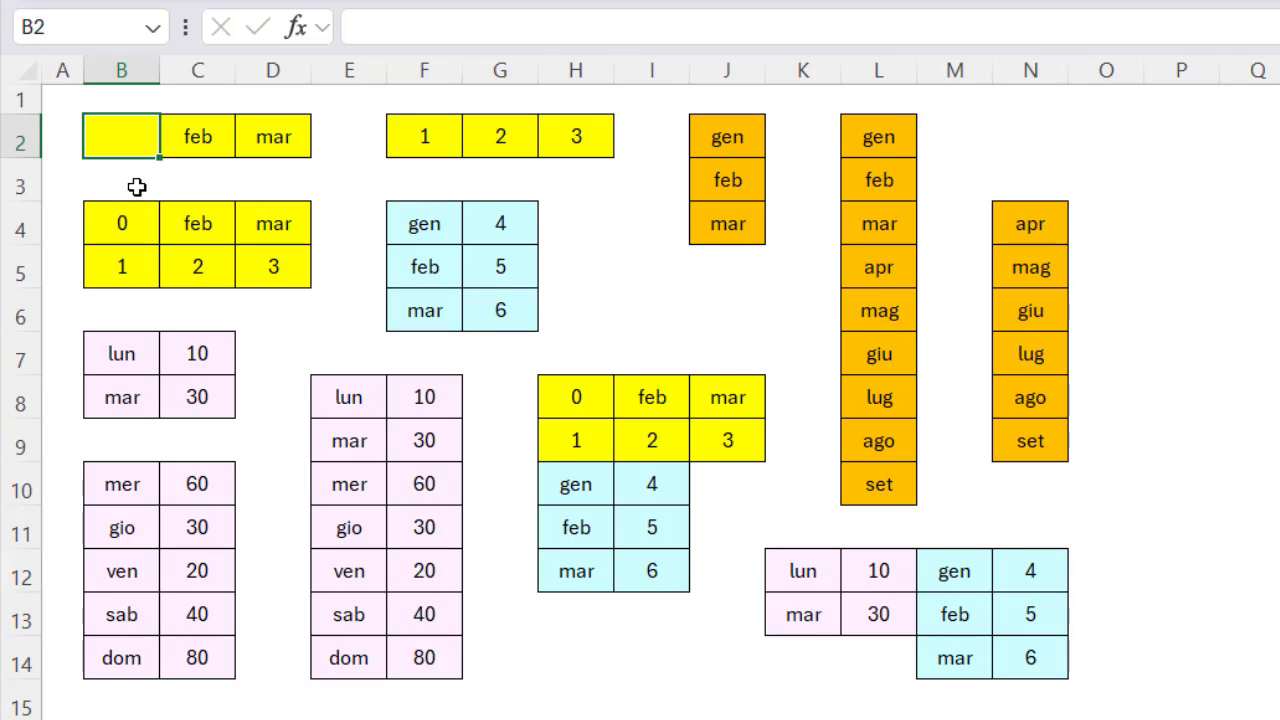
{"action": "key", "text": "ctrl+z"}
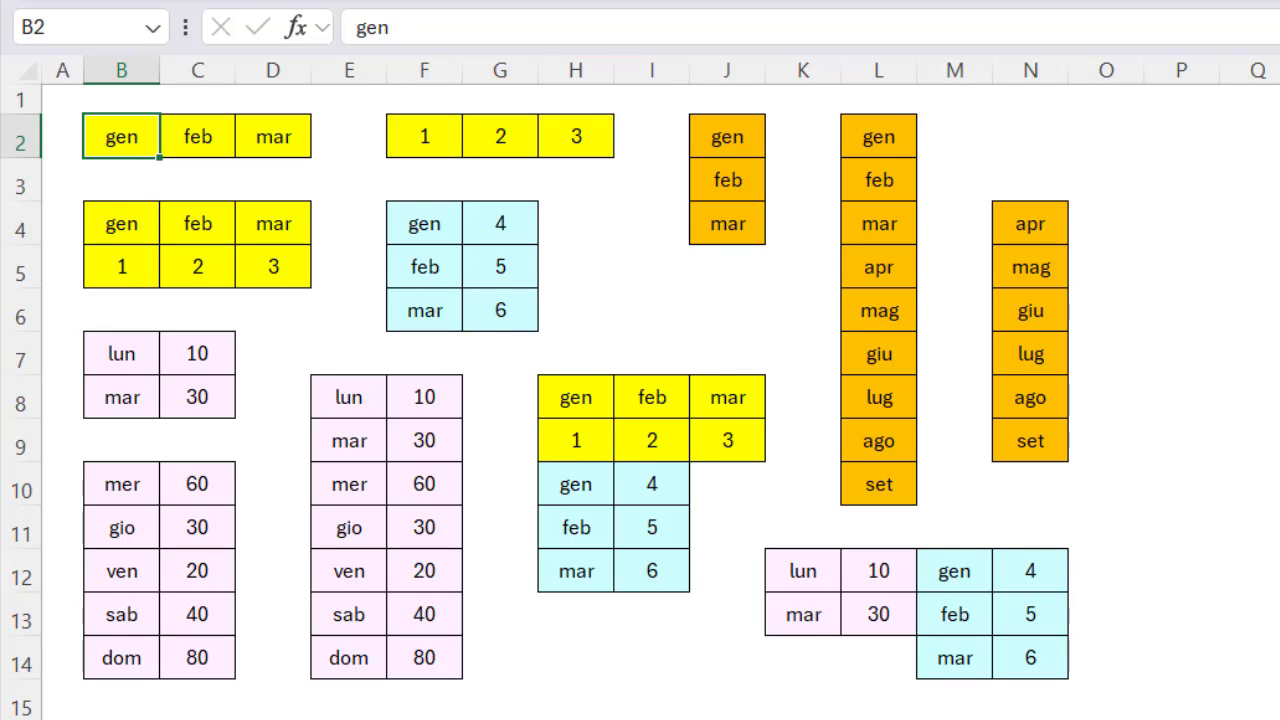